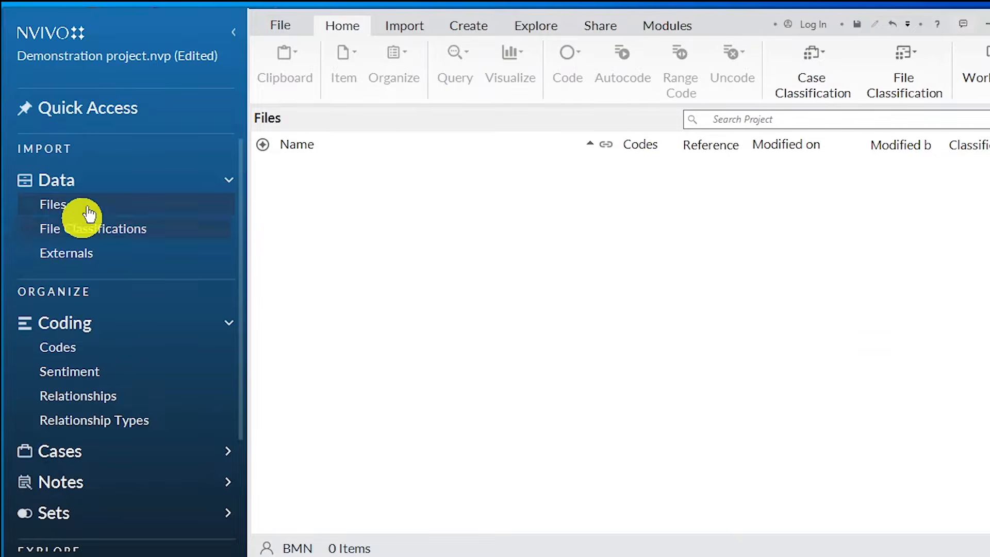
Look through the navigation sections for importing data, organizing codes, cases, notes and sets, and exploring queries, visualizations and reports.
scroll(154, 410, "down", 2)
scroll(154, 407, "up", 2)
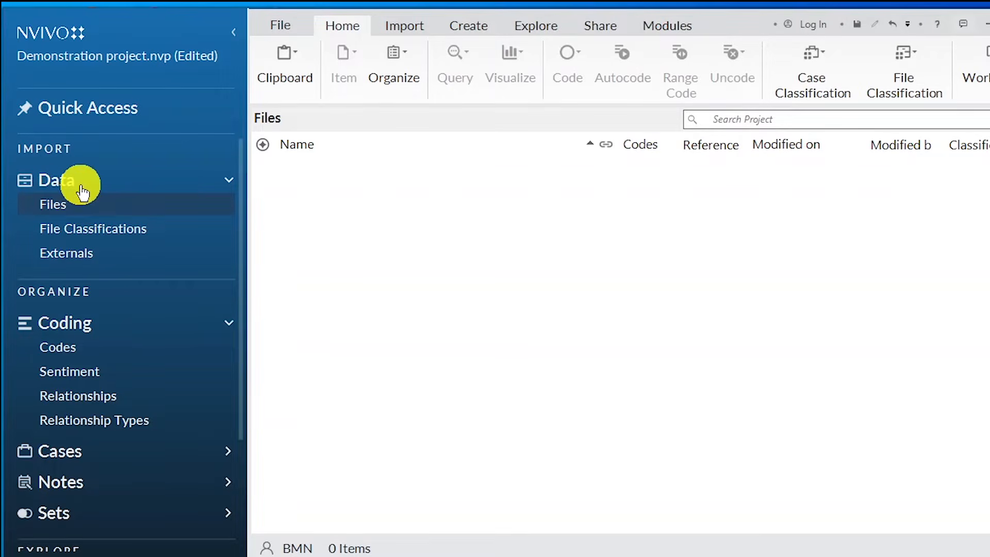
left_click(234, 185)
left_click(230, 181)
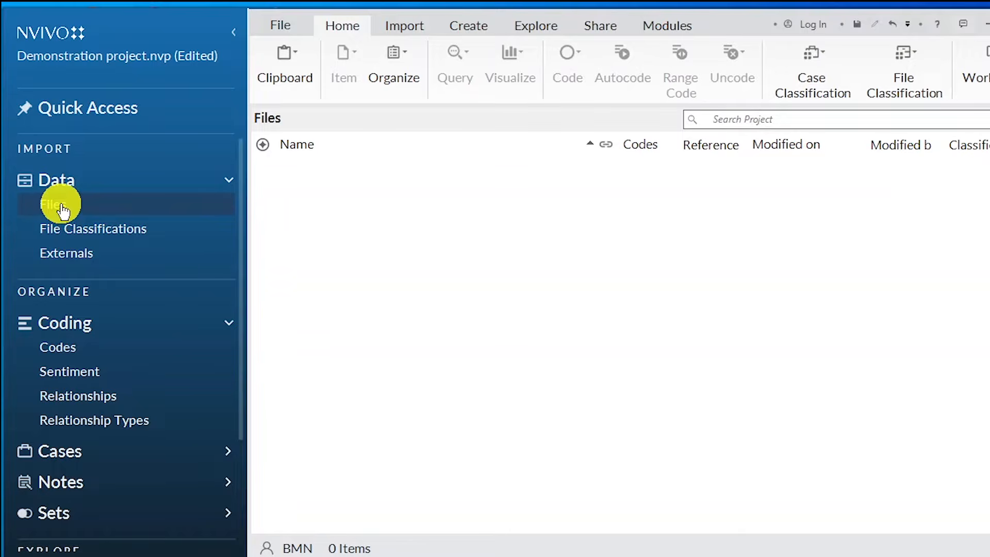
left_click(61, 204)
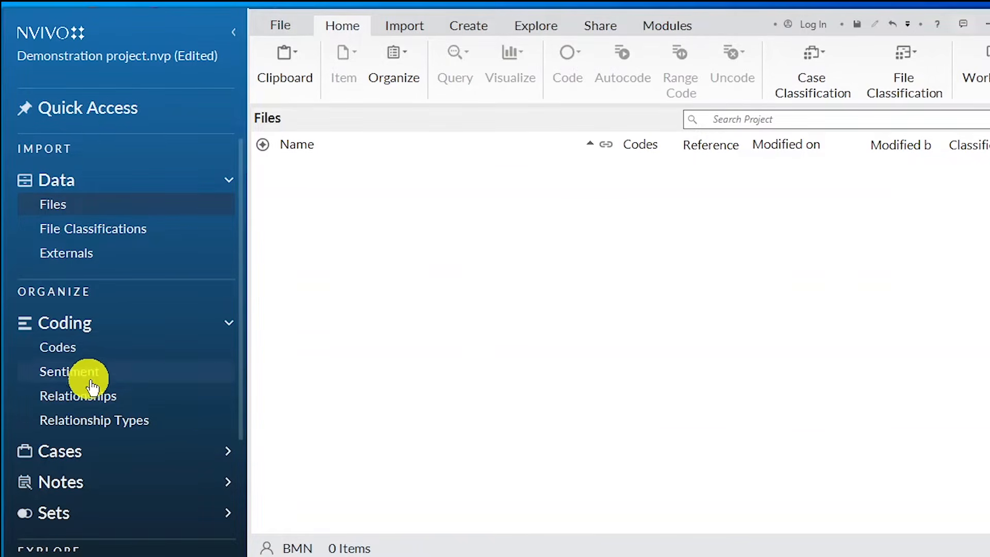
scroll(68, 438, "down", 1)
scroll(68, 437, "down", 1)
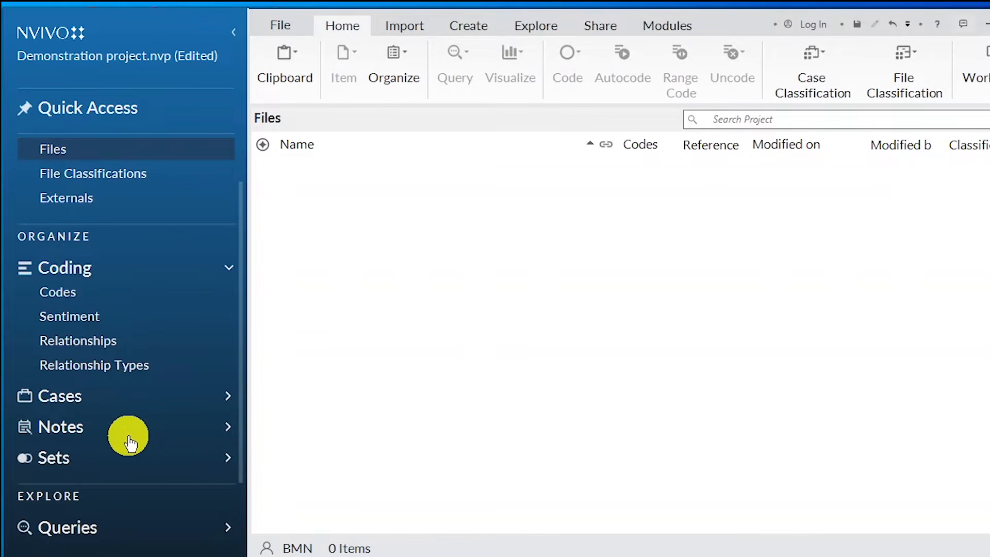
scroll(97, 466, "down", 2)
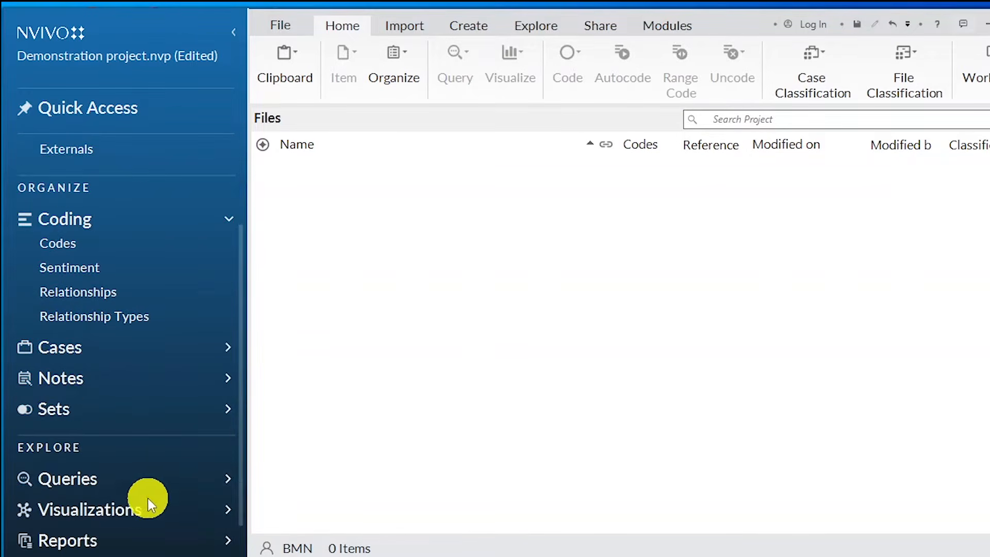
scroll(132, 503, "down", 1)
scroll(128, 494, "up", 5)
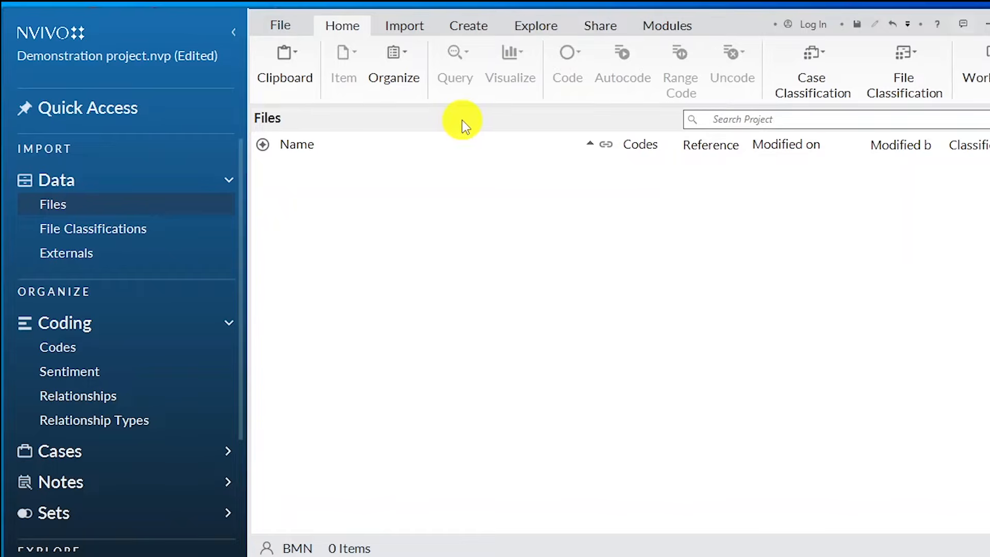
Import the Word document Maternal Depression experiences FDG transcription into the project's Files and accept its document properties.
left_click(70, 205)
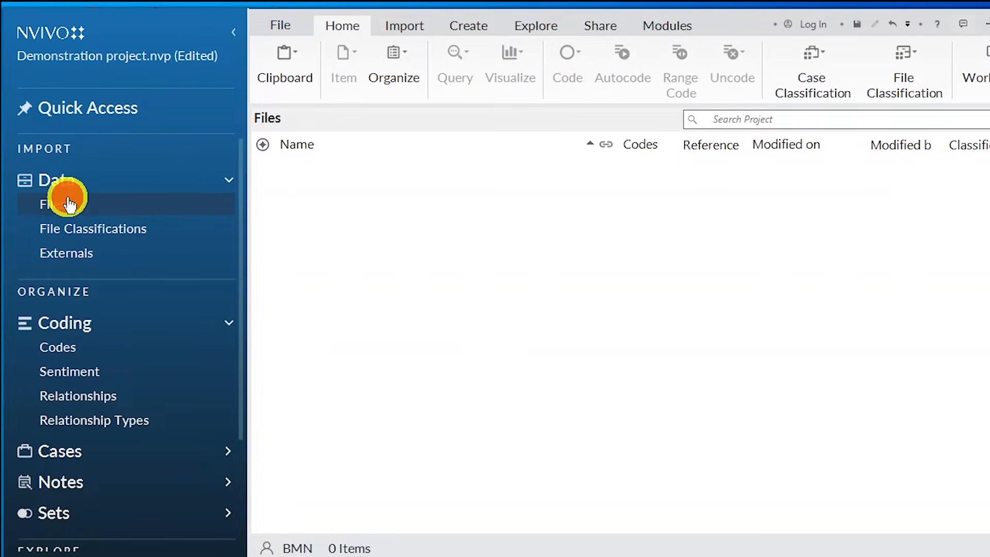
left_click(72, 348)
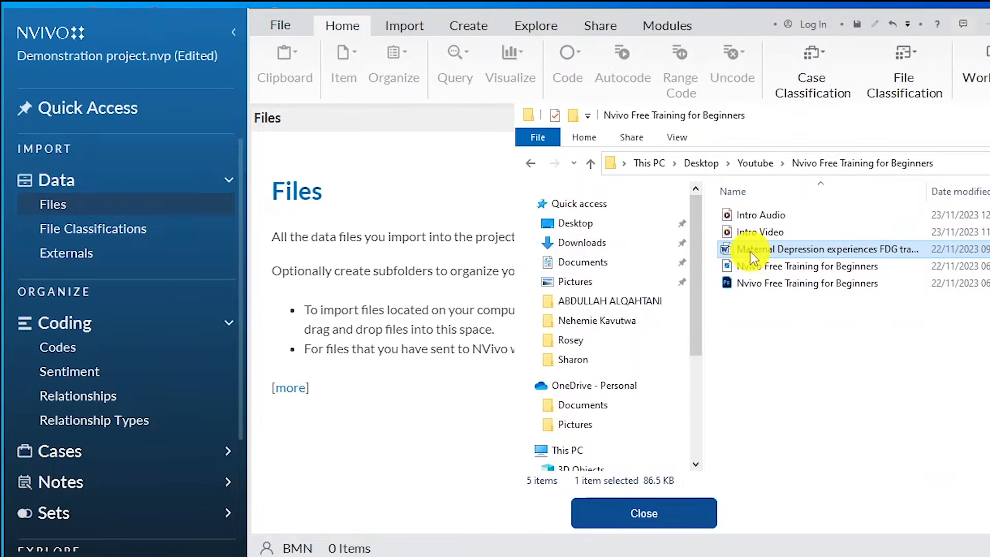
left_click_drag(750, 252, 406, 254)
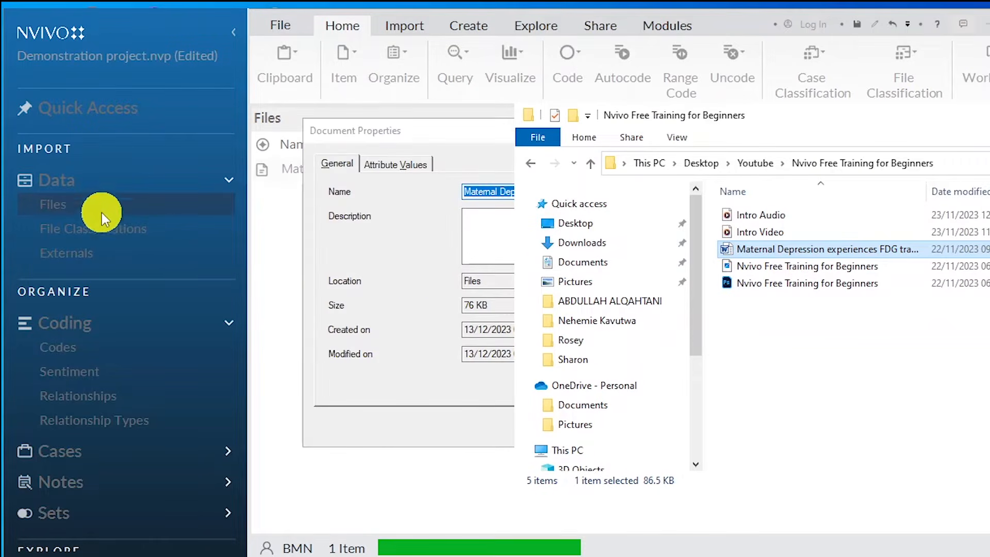
left_click(462, 131)
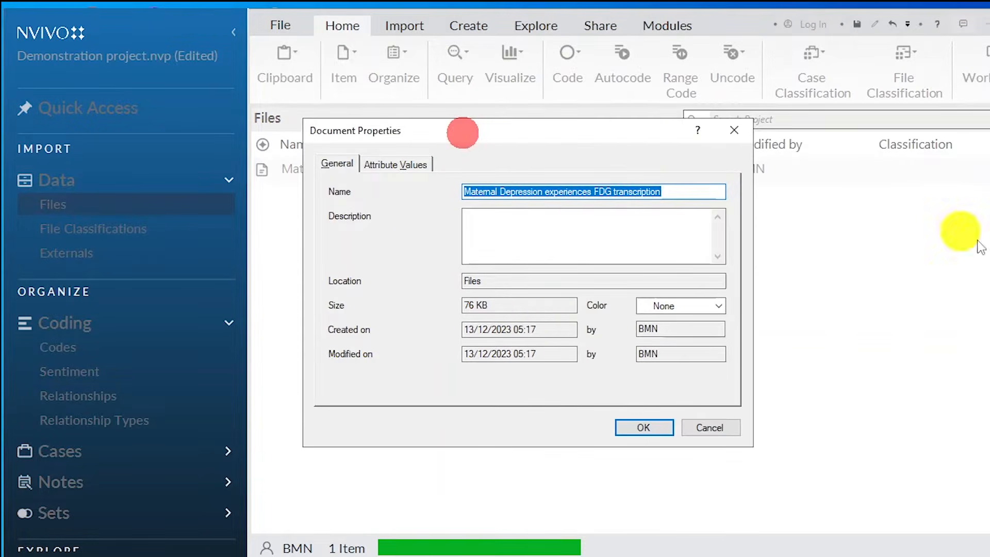
left_click(642, 422)
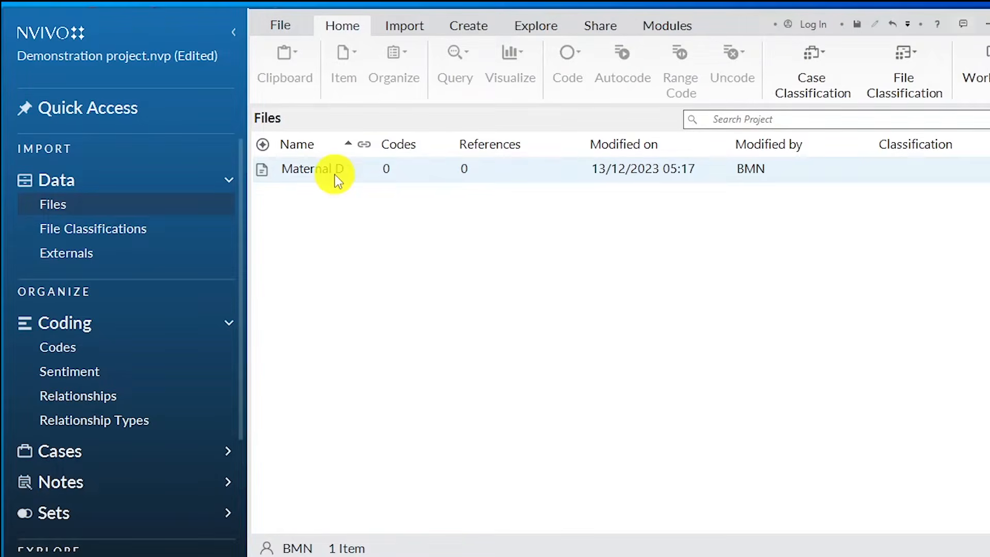
Open the imported transcript, display the Codes list beside it with its introduction dismissed, and collapse the navigation pane.
double_click(335, 174)
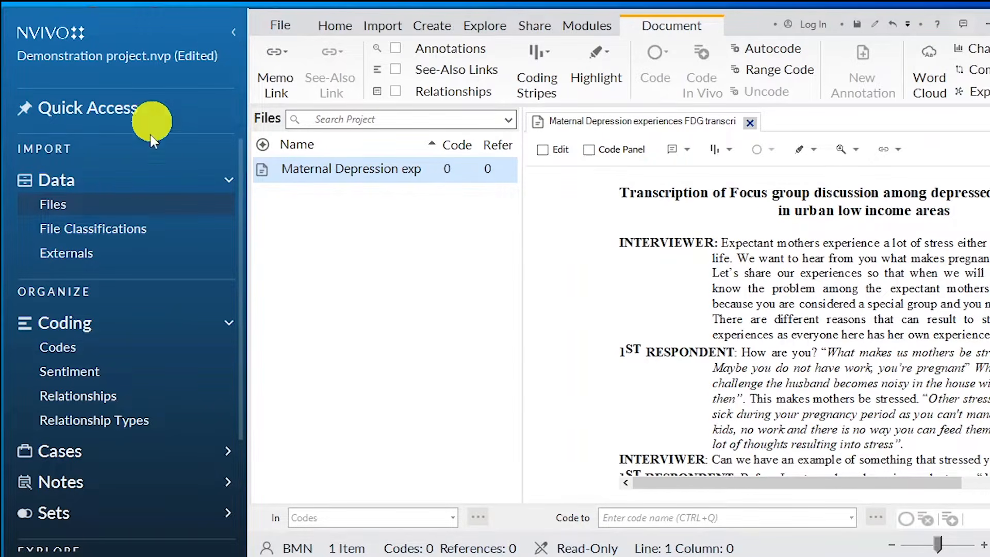
left_click(235, 40)
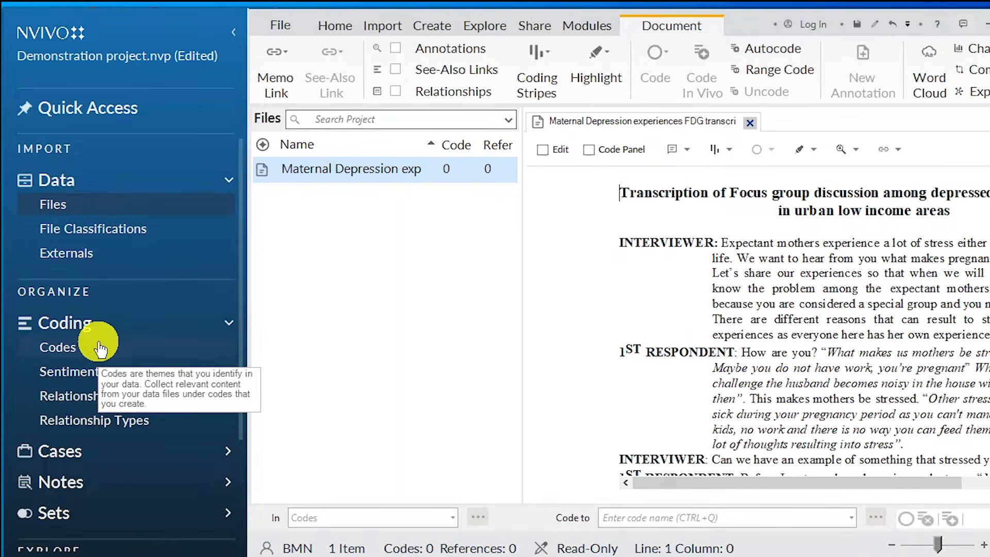
left_click(100, 350)
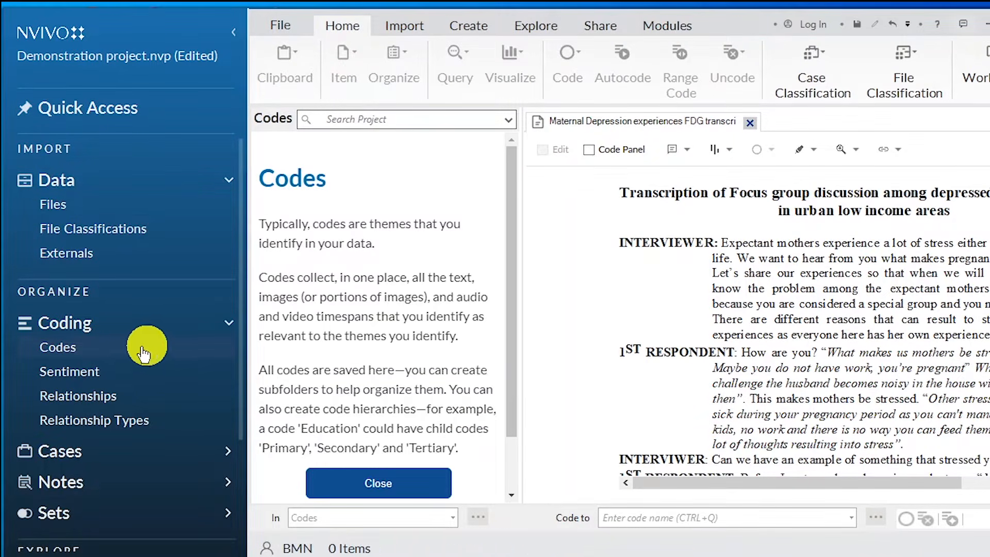
left_click(232, 34)
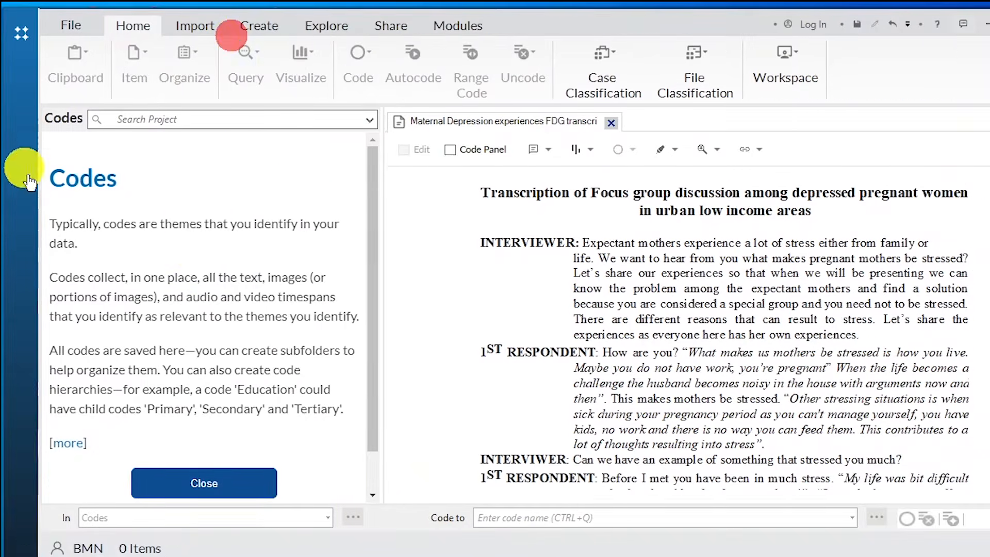
left_click(204, 483)
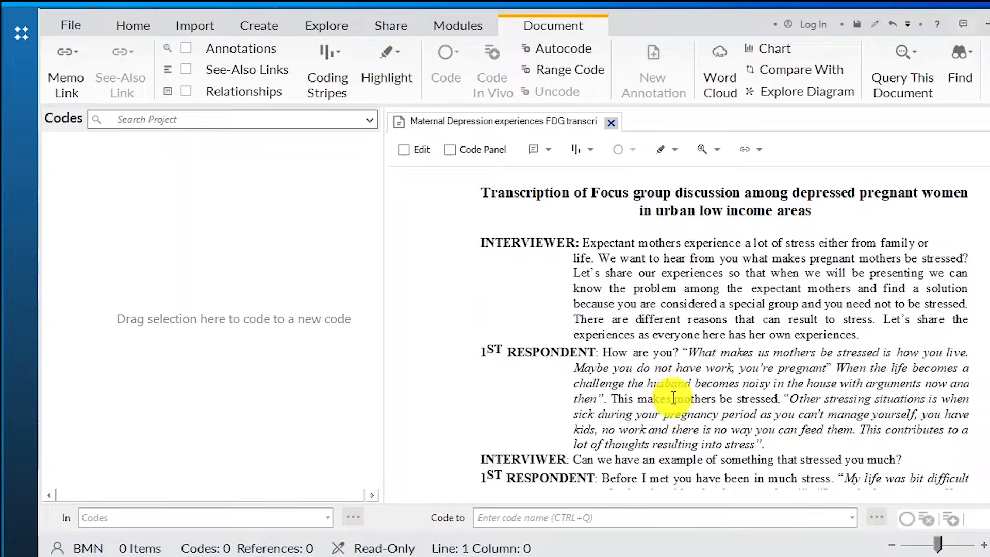
left_click_drag(574, 367, 833, 373)
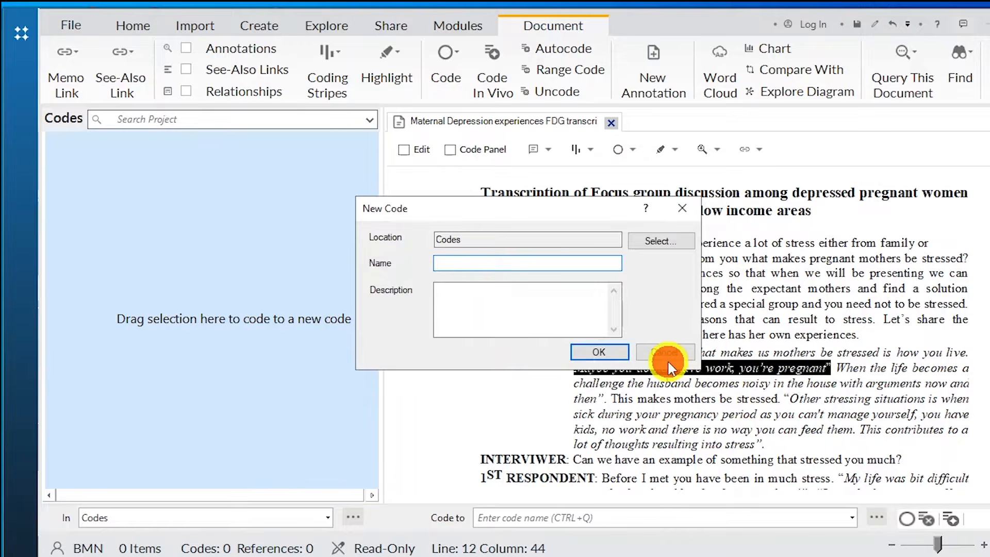
left_click(669, 353)
left_click(850, 356)
left_click_drag(575, 369, 174, 317)
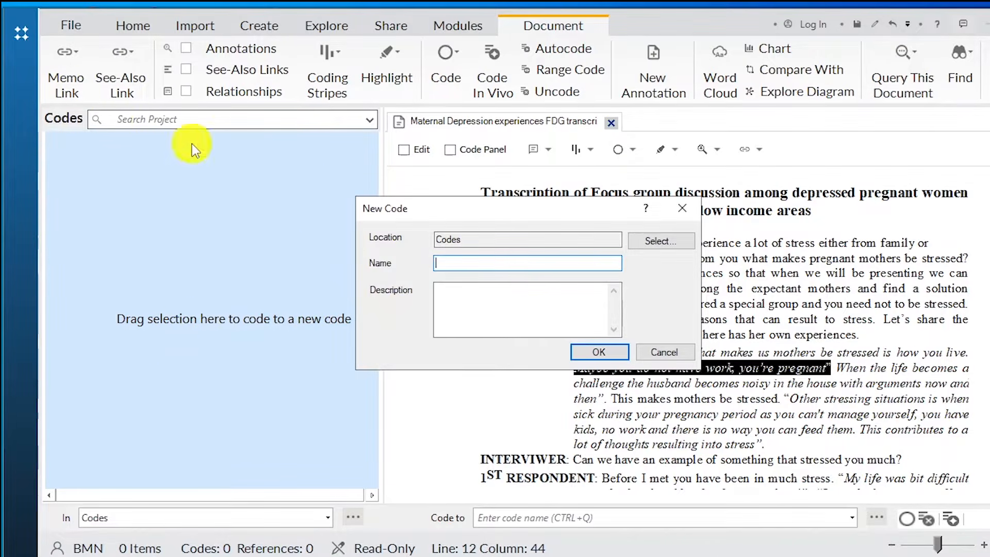
left_click(662, 351)
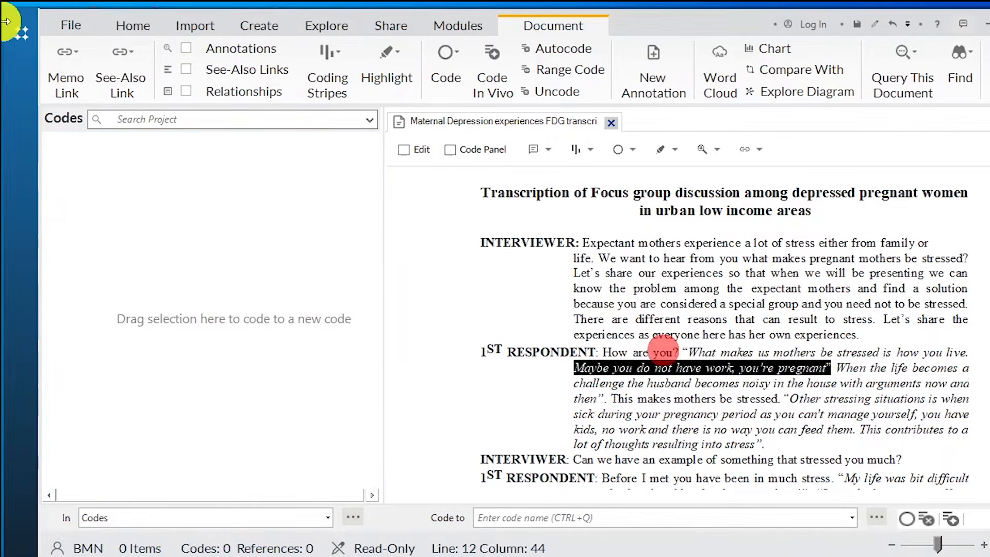
left_click(22, 35)
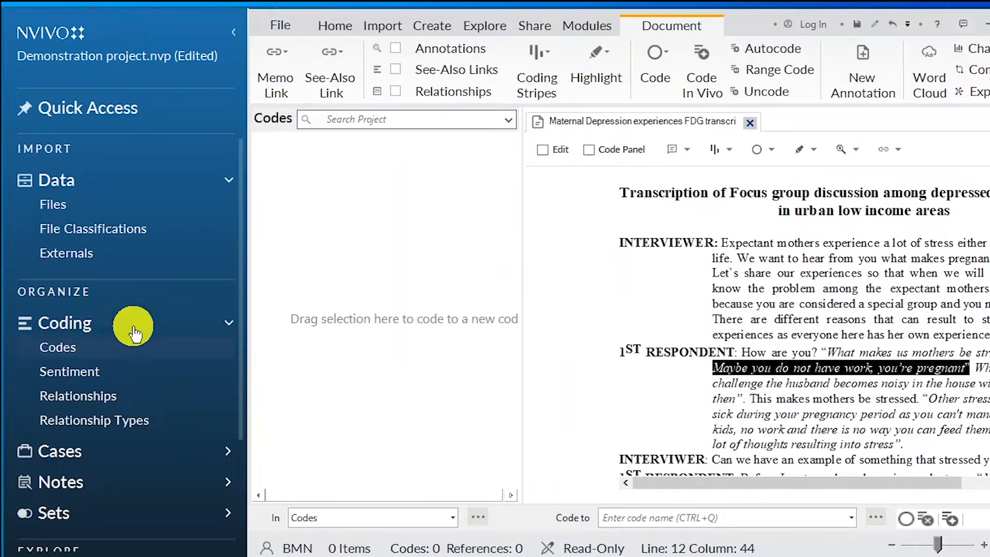
left_click(76, 346)
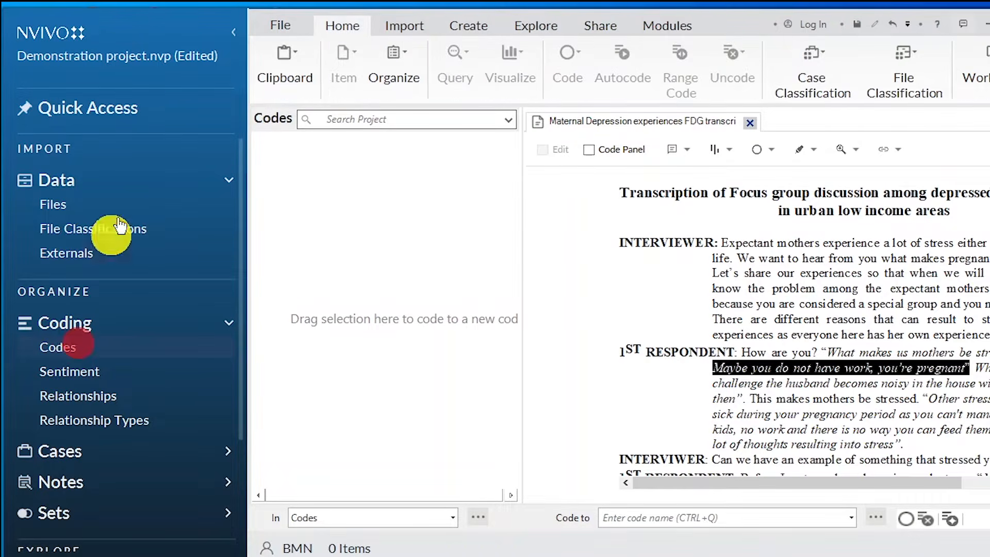
left_click(233, 32)
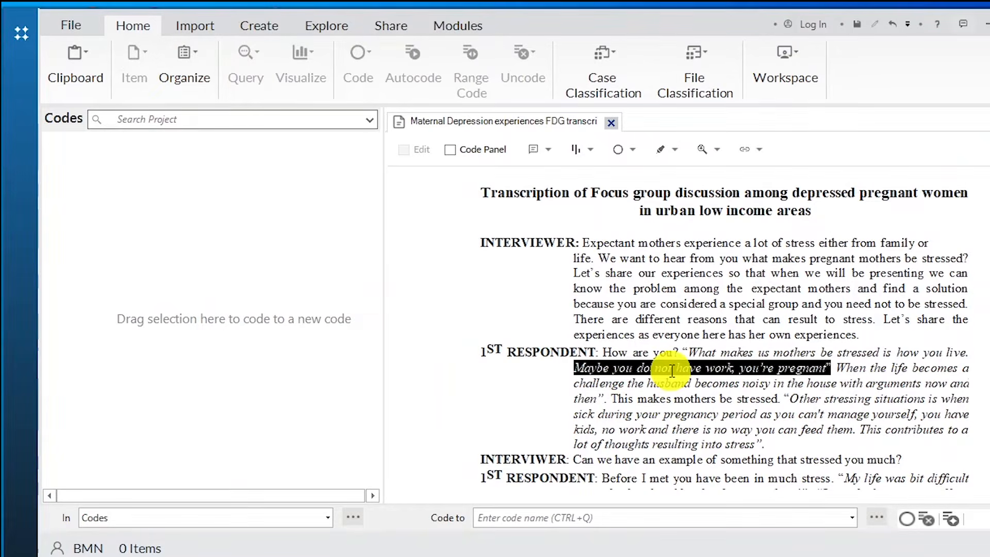
Code the 1st respondent's passage "Maybe you do not have work, you're pregnant" to a new code named Joblesness.
left_click_drag(670, 368, 164, 367)
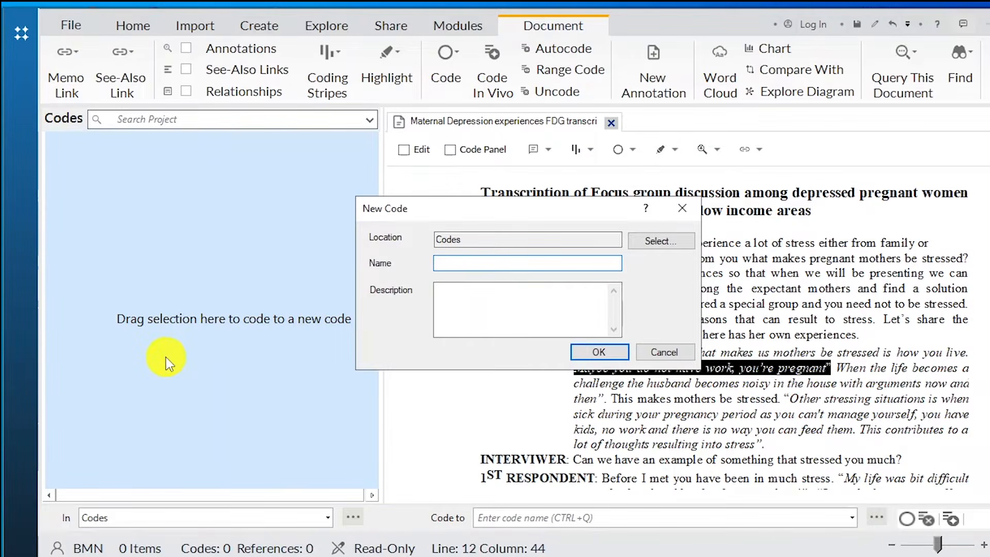
type("Joblessness")
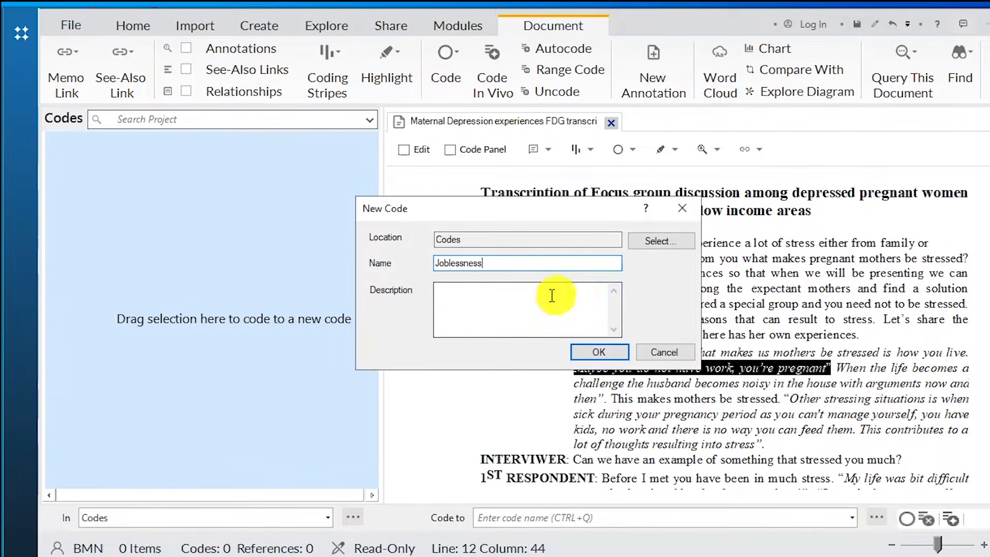
left_click(461, 268)
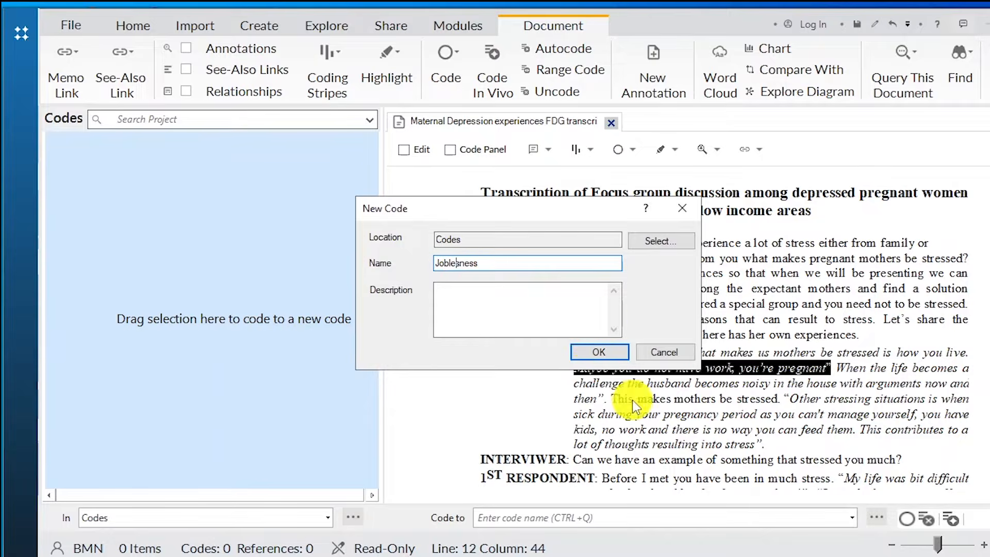
left_click(595, 351)
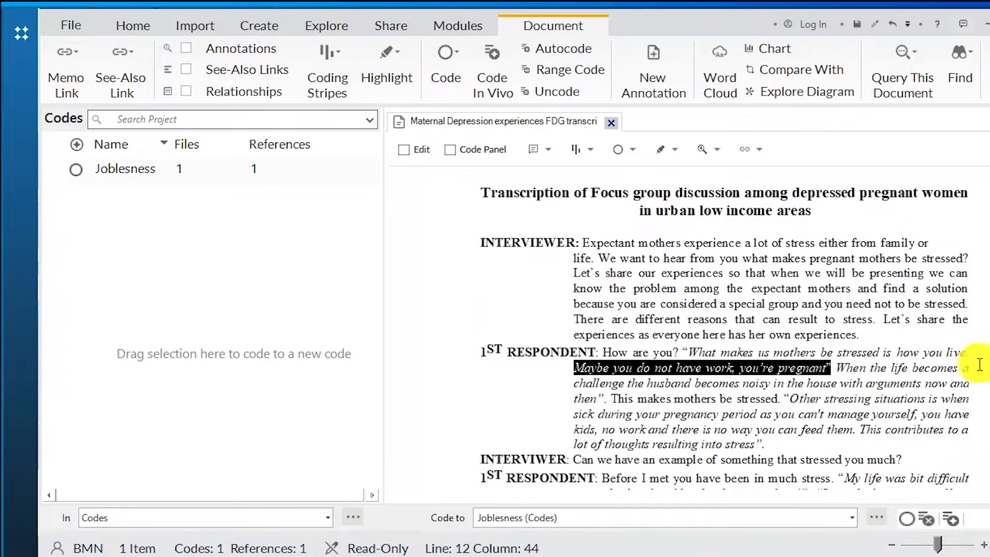
Code the passage from "When the life becomes a challenge" to "now and then" to a new code named Conflict with spouse.
left_click_drag(835, 367, 232, 353)
type("Conflict with spouse")
key("Return")
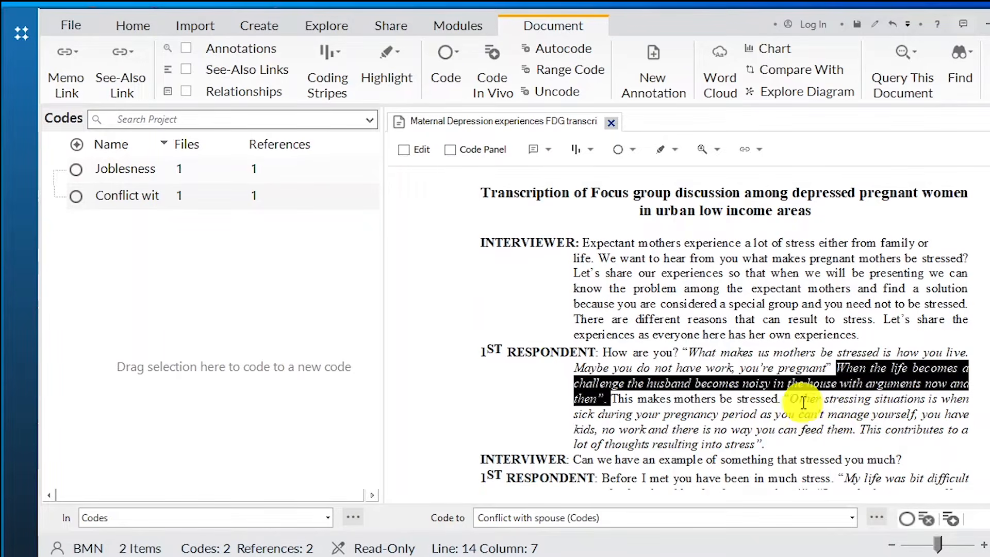
Code the passage from "Other stressing situations" to "can't manage yourself" to a new code named Sickness during pregnancy.
left_click_drag(789, 399, 921, 414)
right_click(841, 403)
left_click_drag(840, 402, 201, 315)
type("Sickness dur")
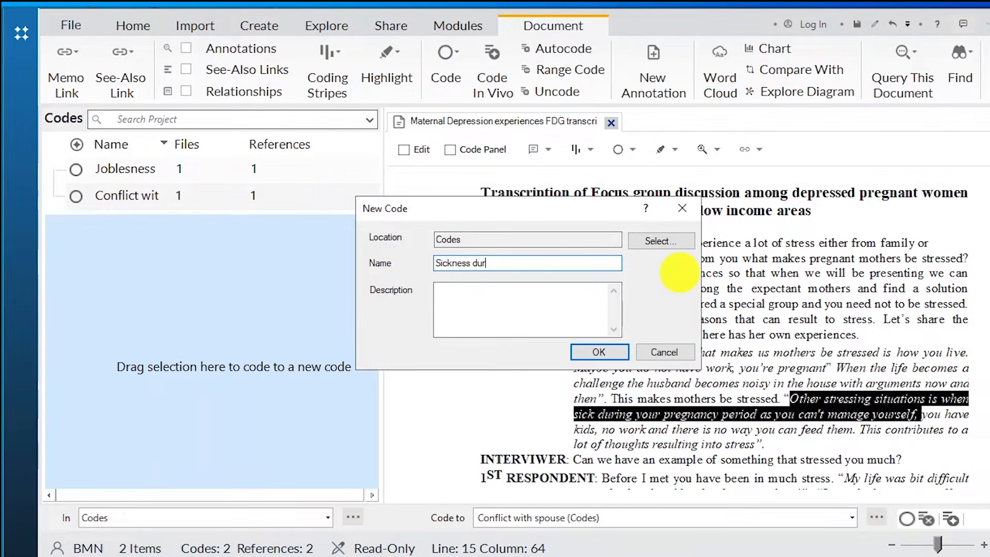
type("ing pregnancy")
key("Return")
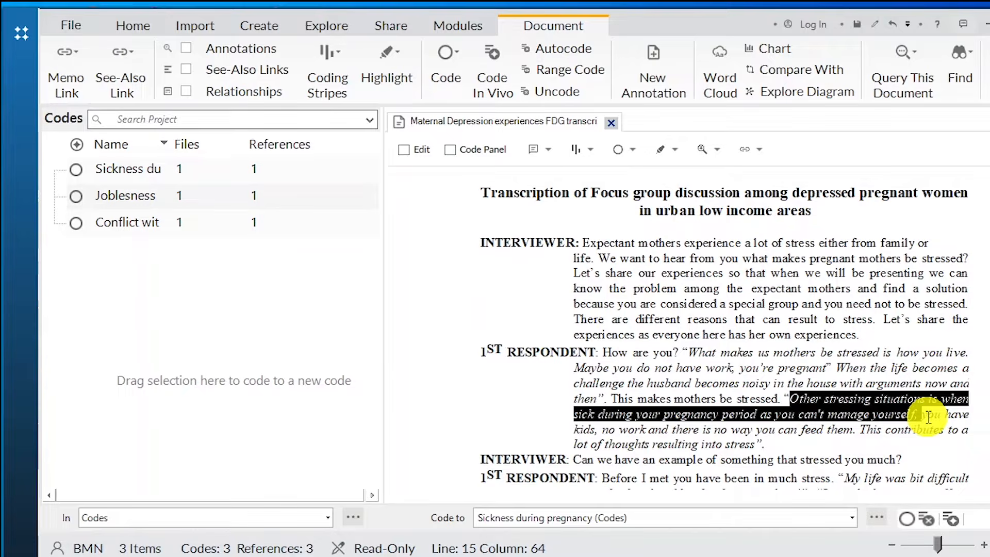
Code "you have kids, no work and there is no way you can feed them" to a new code, Inability to provide for other children.
left_click_drag(926, 415, 857, 430)
left_click_drag(804, 429, 325, 349)
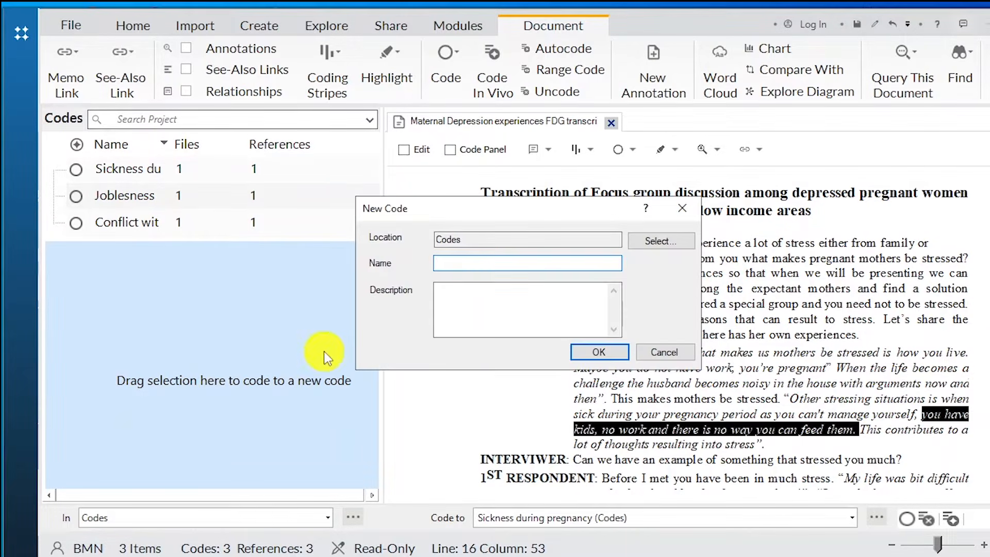
type("Inability to pro")
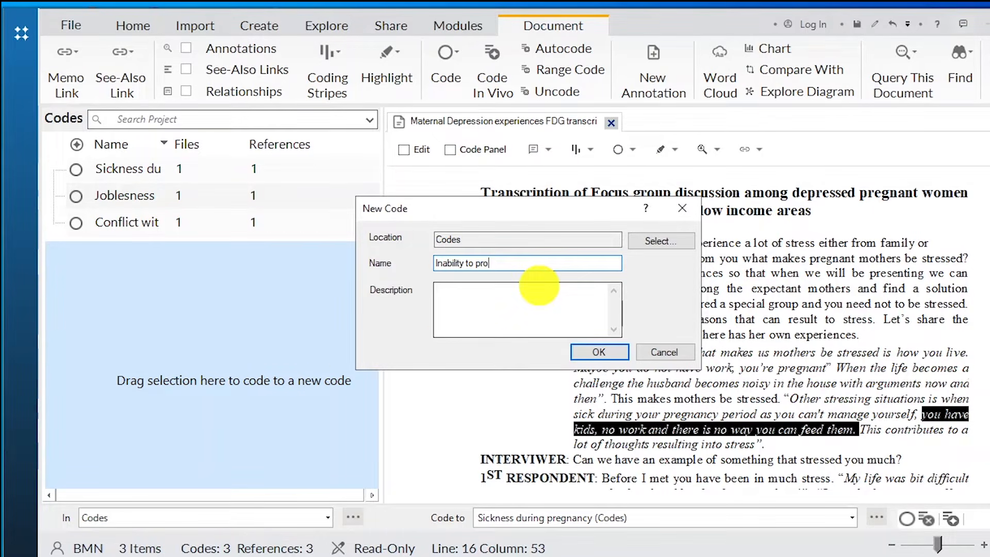
type("vide for other ch")
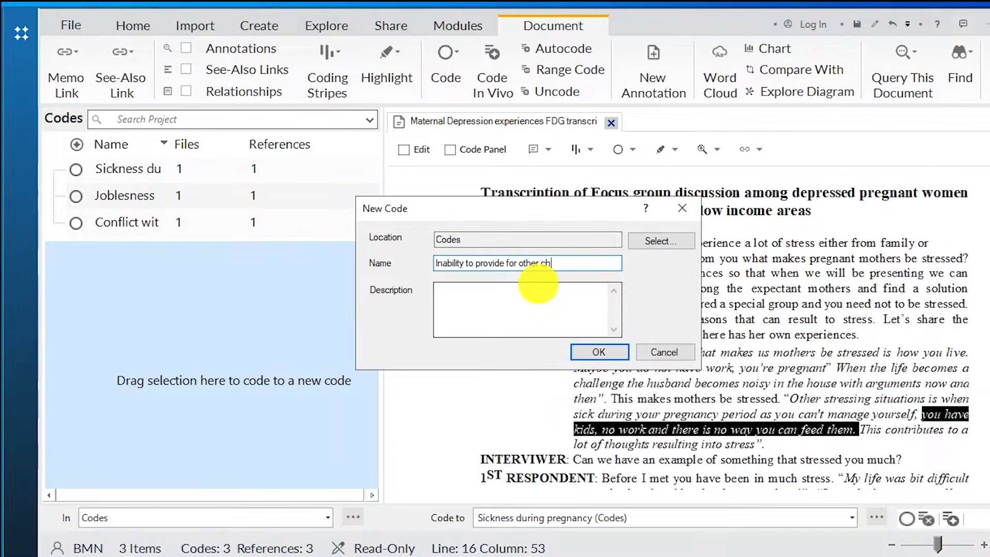
type("ildren")
key("Return")
Code the 1st respondent's passage "This really stressed me as I didn't know what to do as I was jobless" to the existing code Joblesness.
scroll(541, 356, "down", 4)
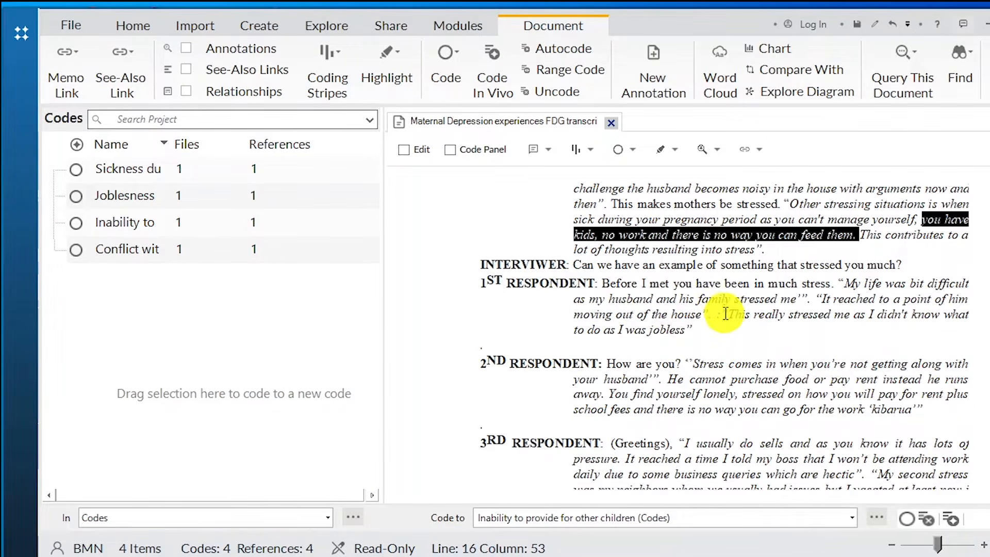
scroll(725, 313, "up", 3)
scroll(725, 314, "down", 2)
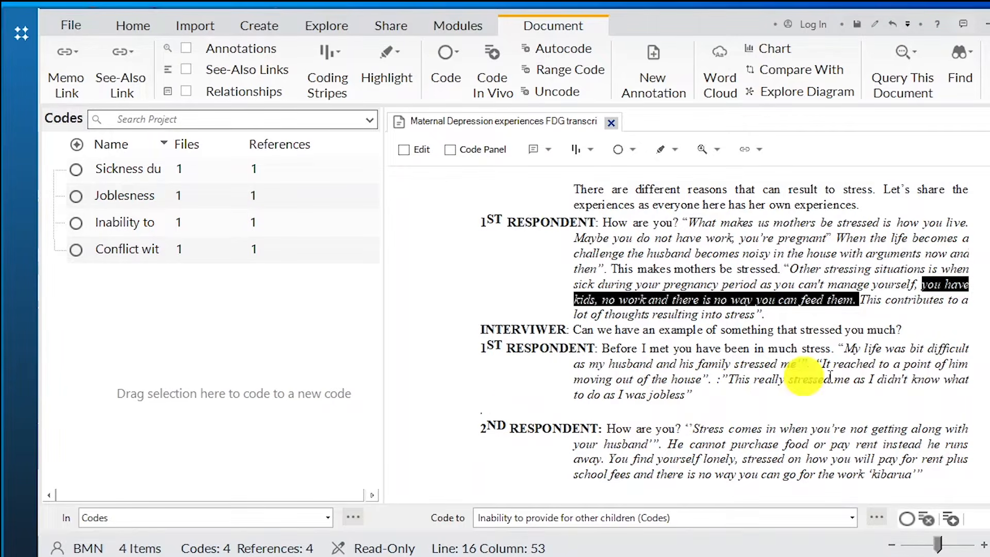
left_click(734, 379)
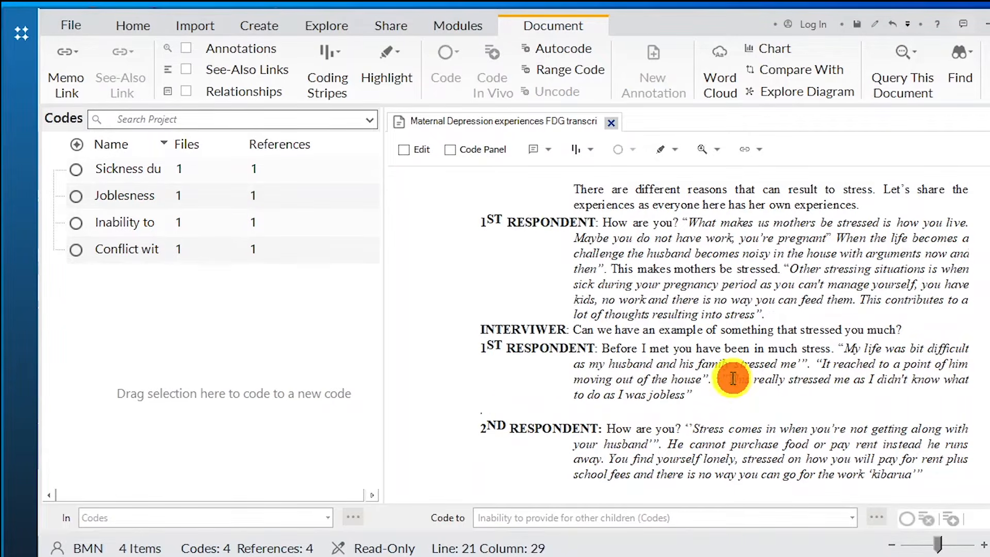
left_click_drag(733, 379, 773, 400)
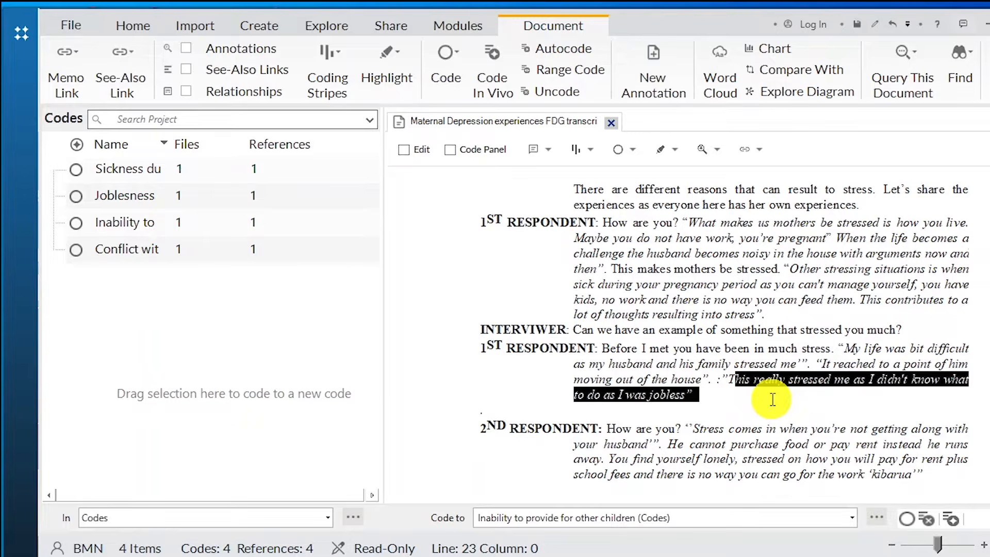
left_click_drag(636, 395, 102, 195)
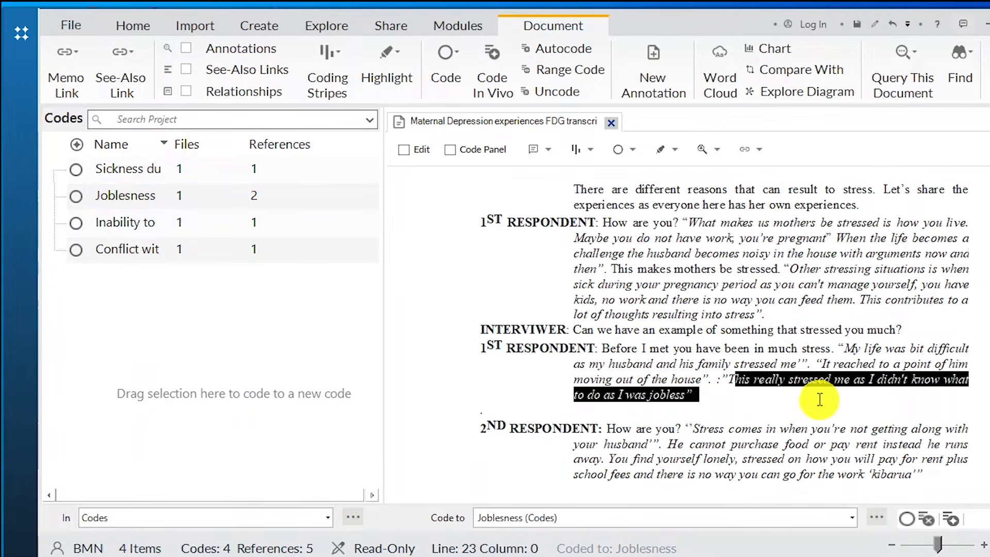
left_click(731, 378)
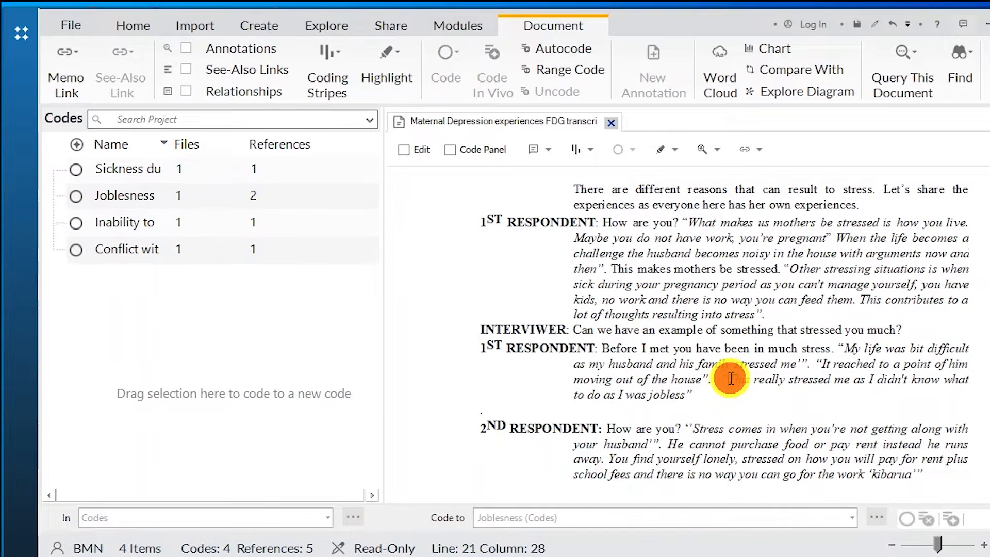
left_click_drag(731, 379, 701, 394)
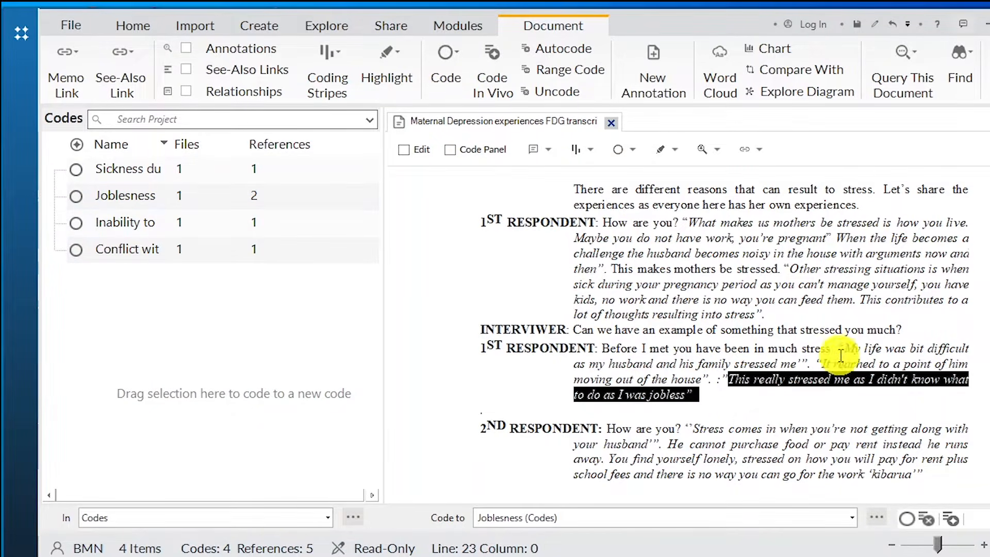
left_click_drag(649, 397, 116, 195)
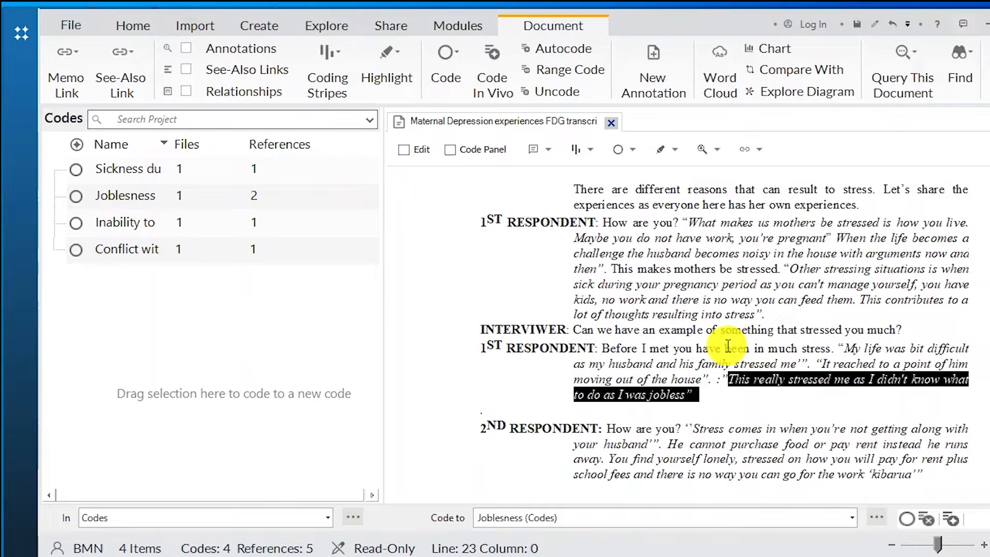
Code the 2nd respondent's passage "Stress comes in when you're not getting along with your husband" to the existing code Conflict with spouse.
scroll(726, 347, "down", 2)
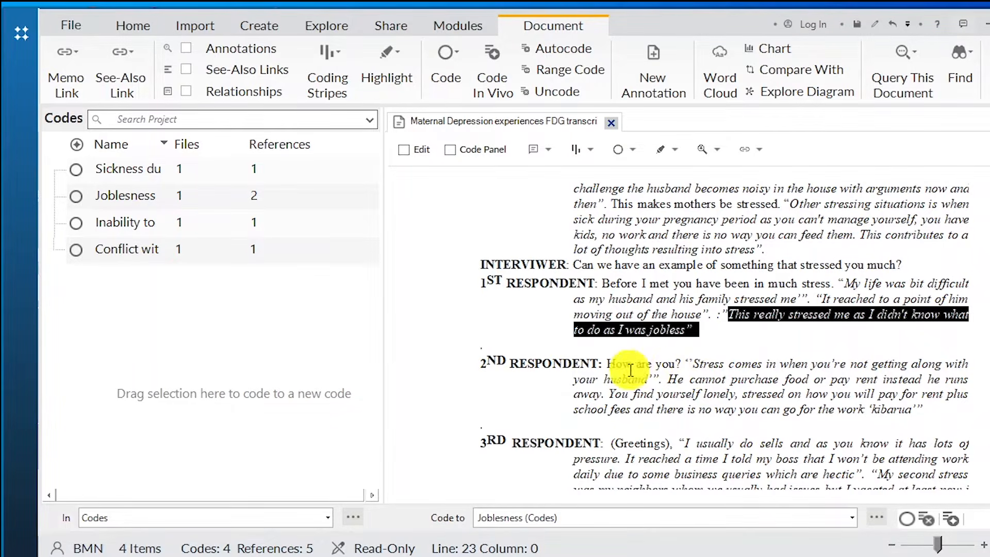
left_click_drag(691, 363, 666, 377)
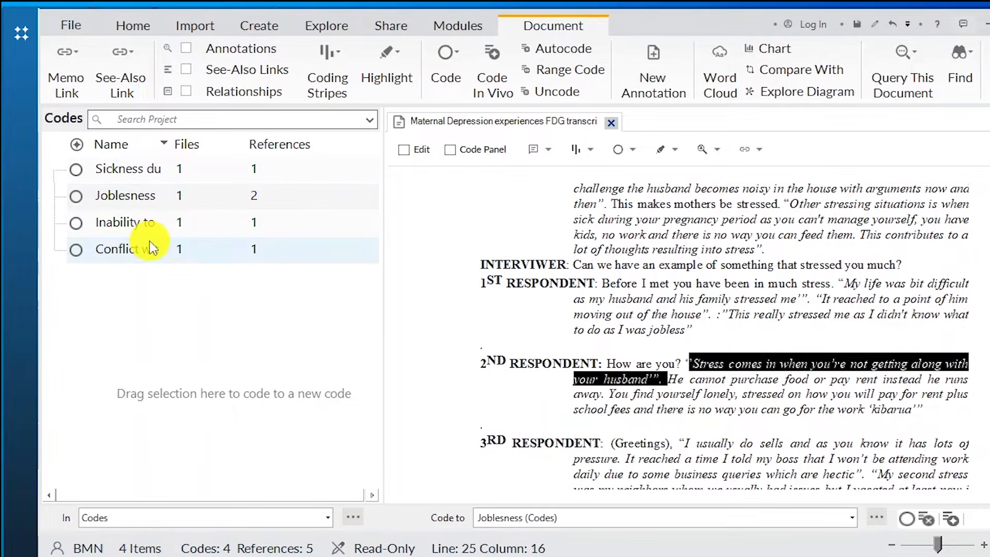
left_click_drag(699, 363, 104, 249)
left_click_drag(745, 363, 234, 250)
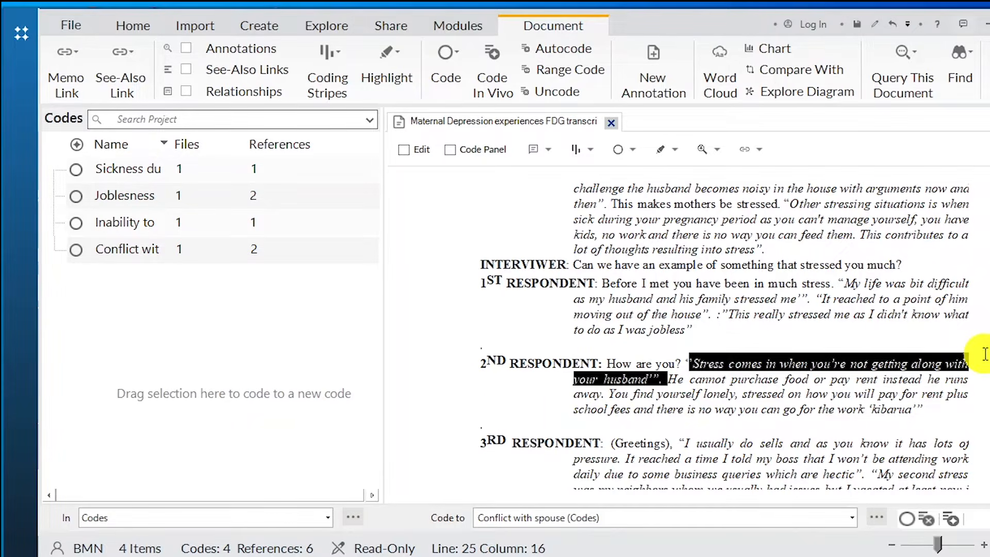
Code the passage from "He cannot purchase food" to "go for the work" to a new code named Lack of sufficient fniancial support from spouse.
left_click_drag(668, 379, 866, 410)
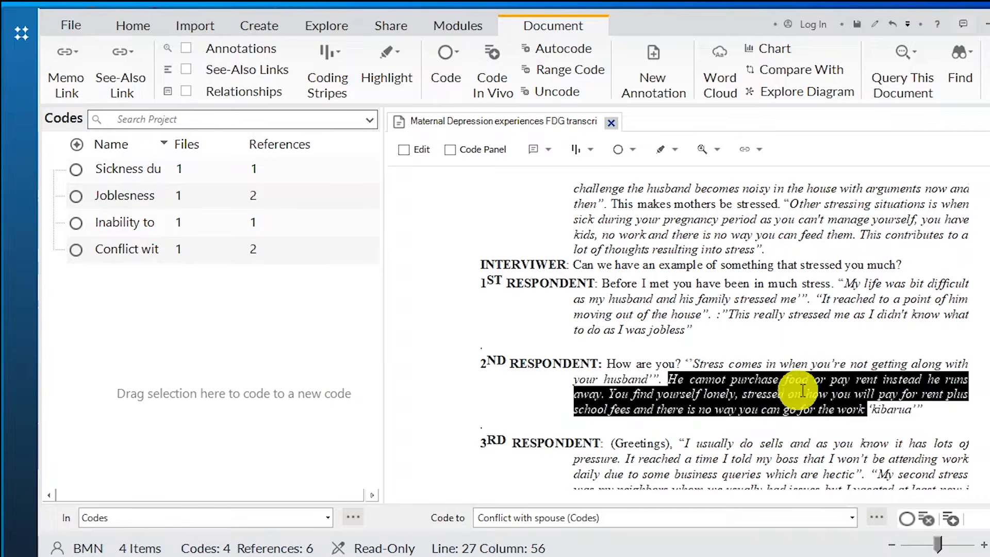
left_click_drag(244, 342, 244, 341)
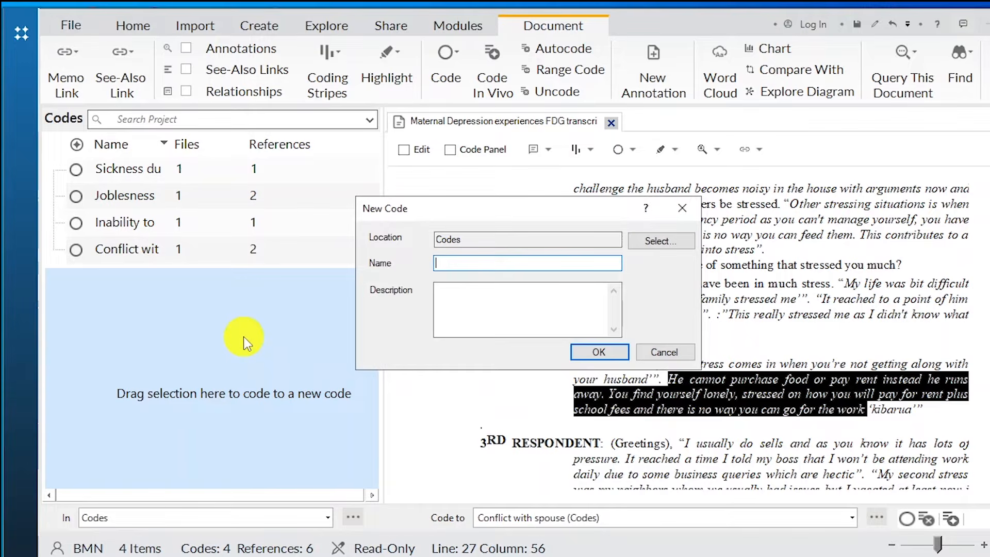
type("Lack of sufficient fiancial support from spouse")
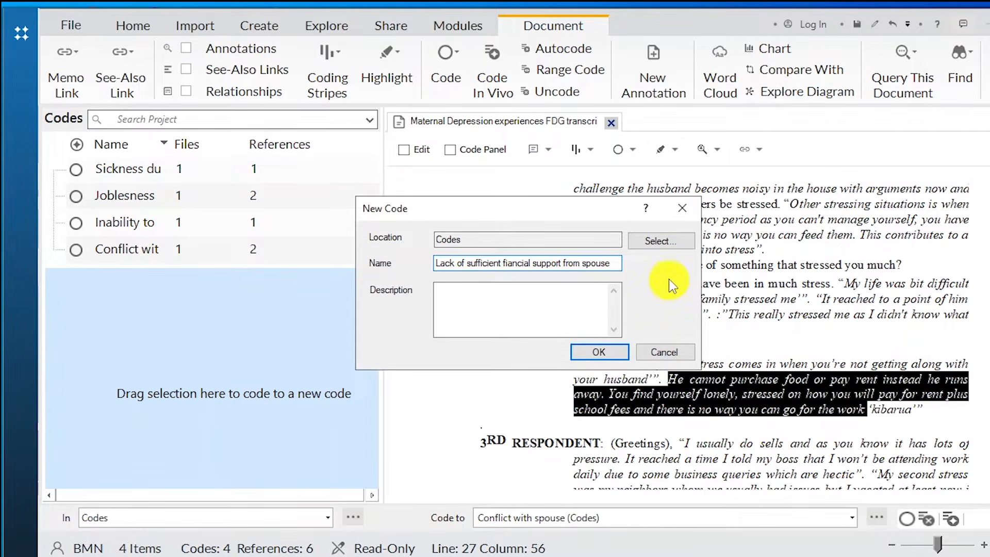
left_click(599, 352)
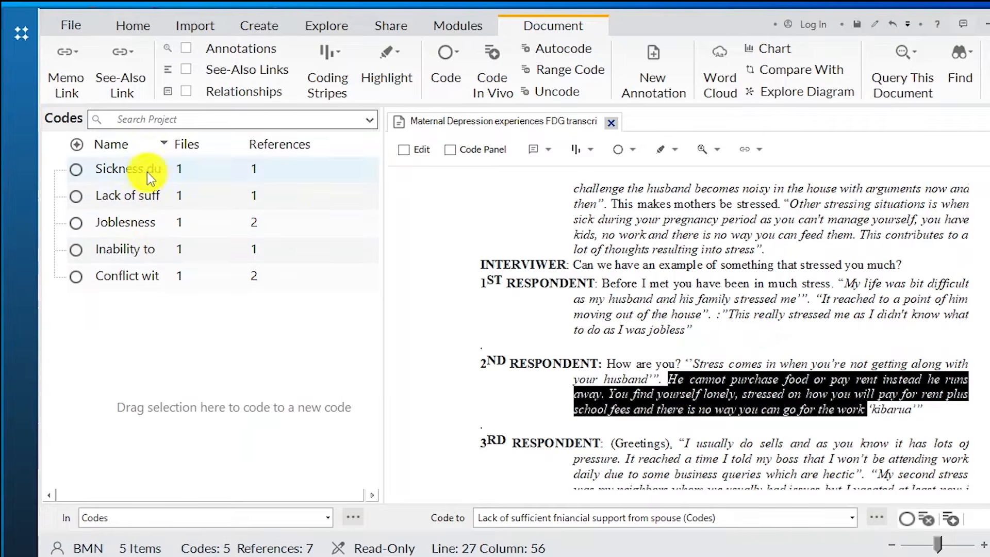
Switch to the Results Report Sample document in Word and examine its initial codes and preliminary themes tables.
scroll(821, 360, "down", 3)
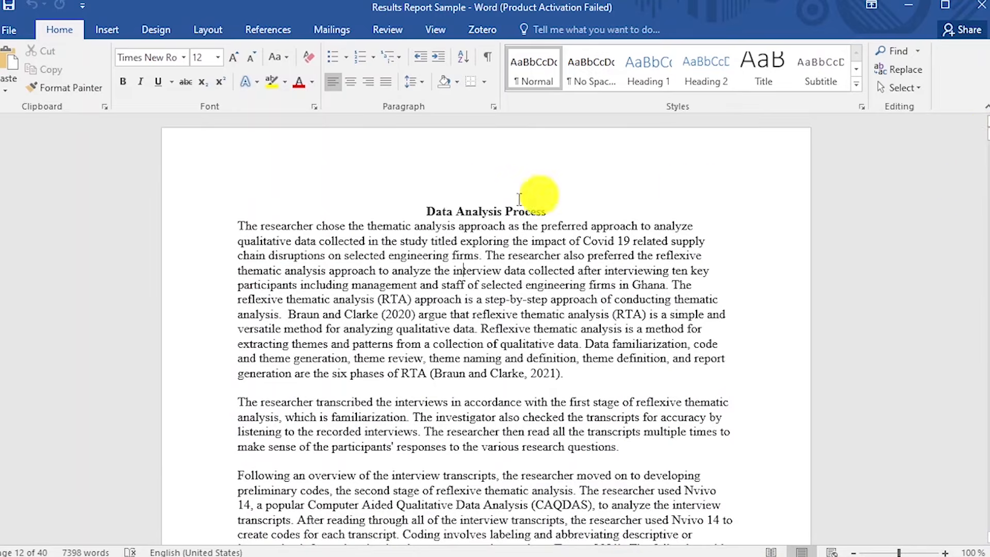
scroll(516, 206, "down", 10)
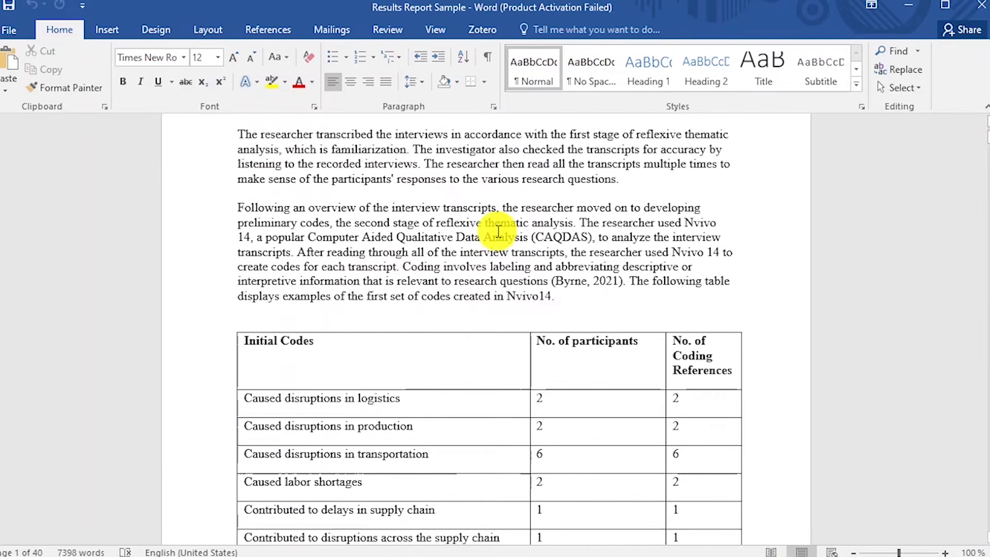
scroll(498, 235, "down", 20)
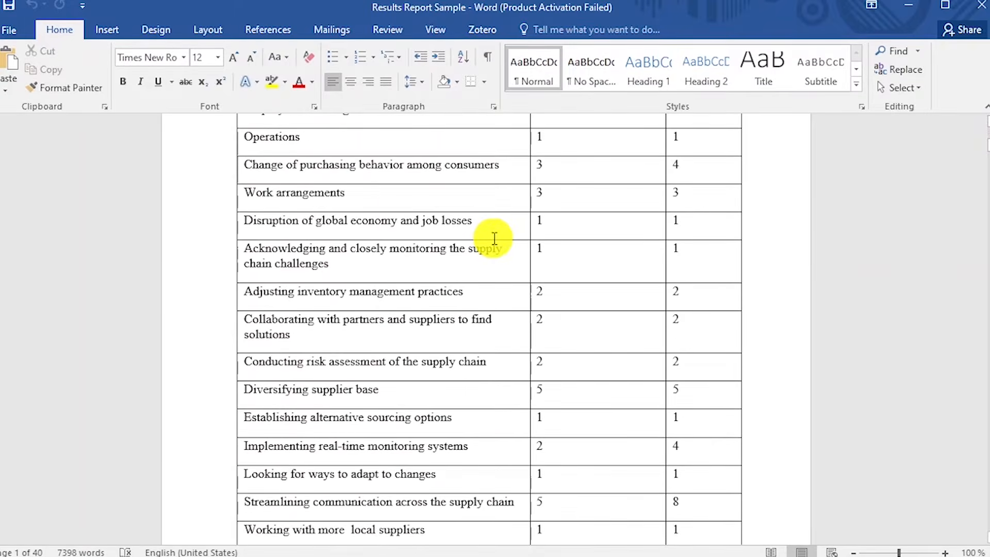
scroll(493, 239, "down", 20)
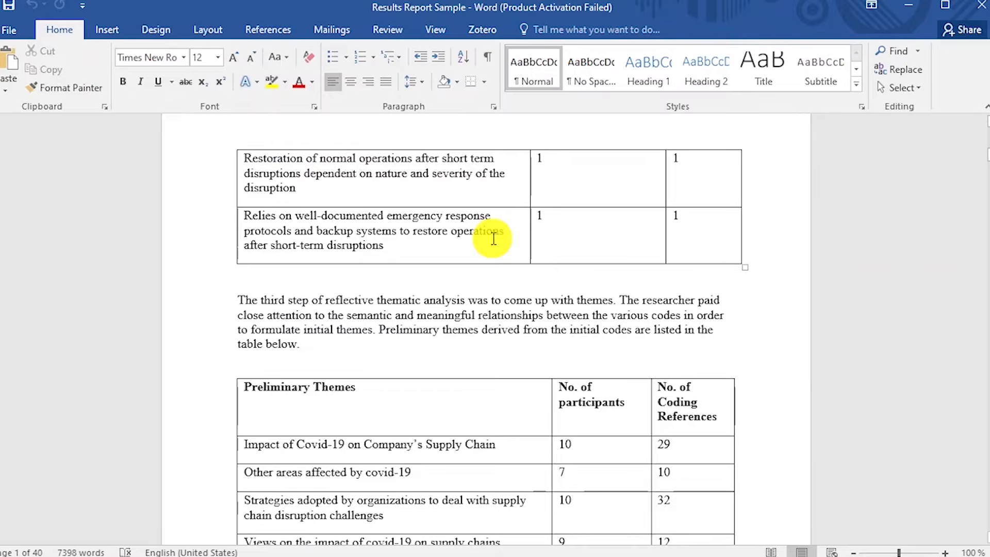
scroll(493, 238, "down", 20)
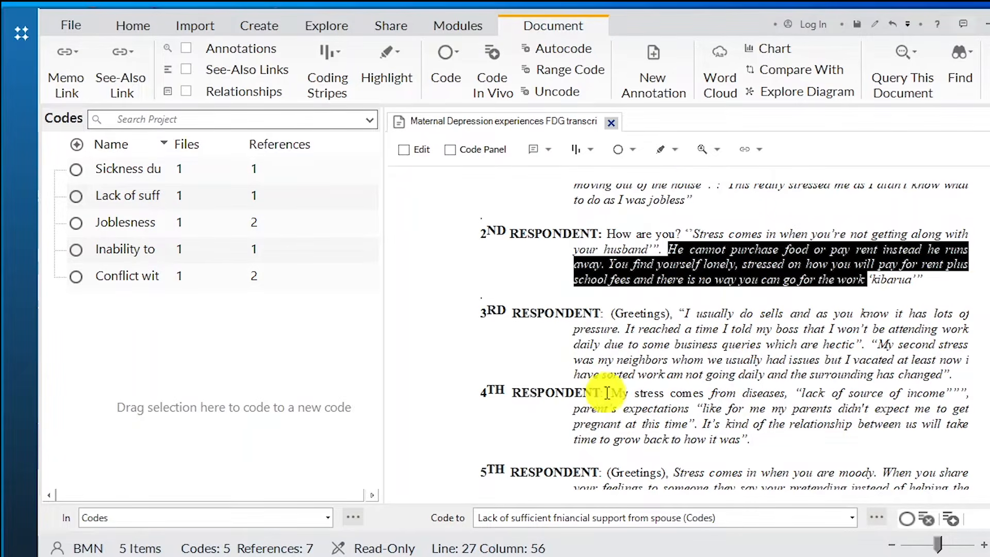
In NVivo, code the 3rd respondent's passage from "I usually do sells" to "which are hectic" to a new code named Job related obligations.
left_click_drag(866, 344, 683, 316)
left_click_drag(767, 322, 261, 332)
type("Job related obligations")
left_click(477, 262)
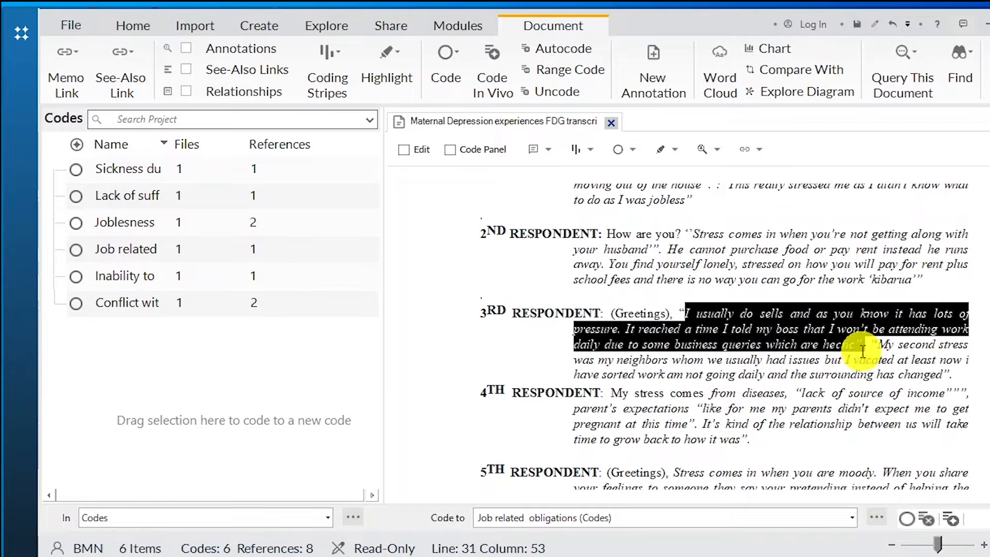
Code the passage from "My second stress" to "the surrounding has changed" to a new code named Poor relationship with neighbors.
left_click_drag(870, 344, 956, 375)
left_click_drag(876, 362, 212, 377)
type("Poor re")
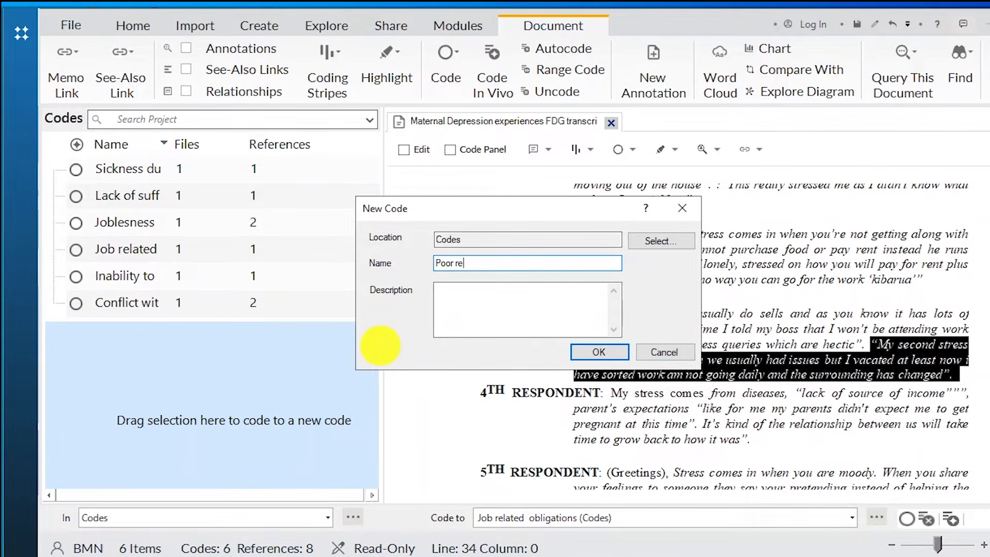
type("lationship with neighbors")
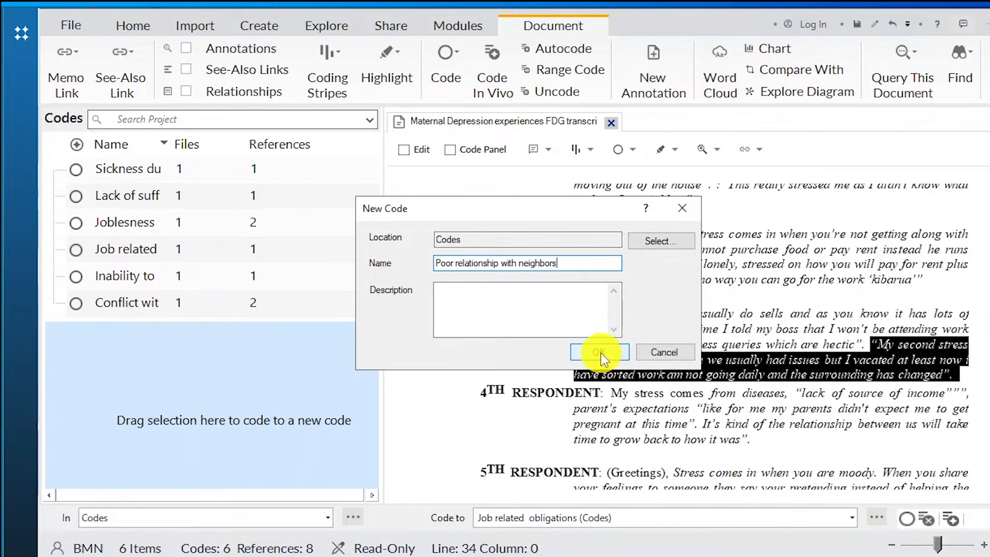
left_click(600, 353)
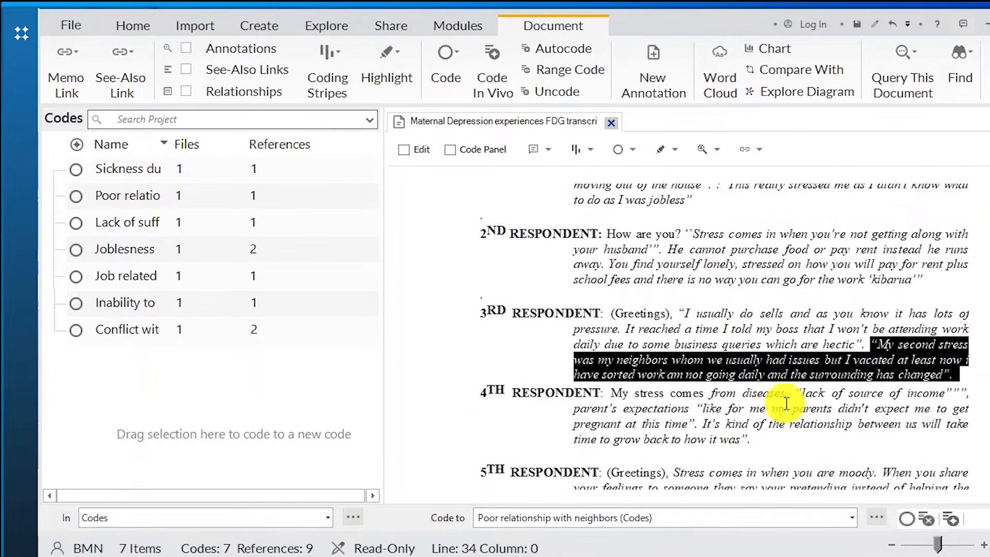
Code the 4th respondent's words "My stress comes from diseases" to the existing code Sickness during pregnancy.
left_click_drag(793, 392, 615, 393)
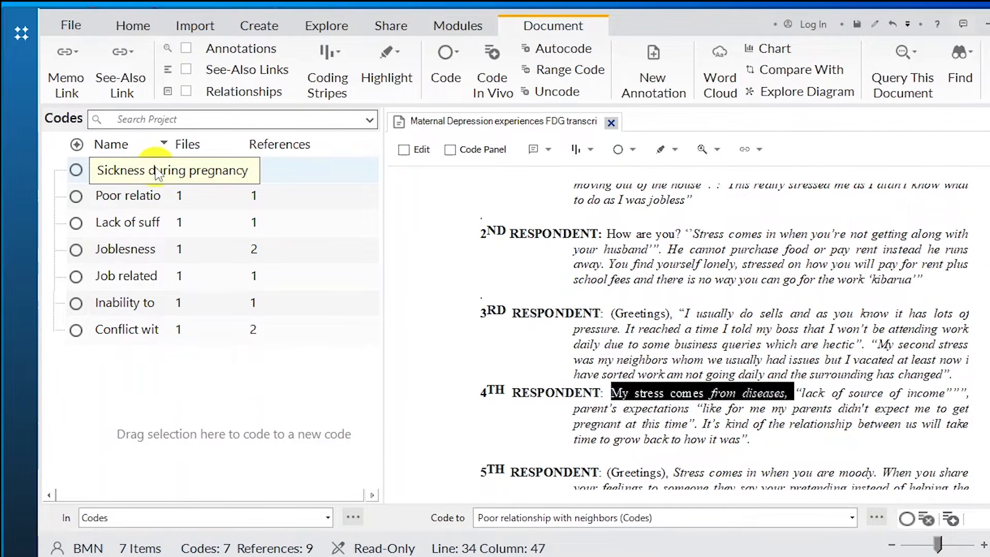
left_click_drag(629, 393, 171, 175)
right_click(171, 175)
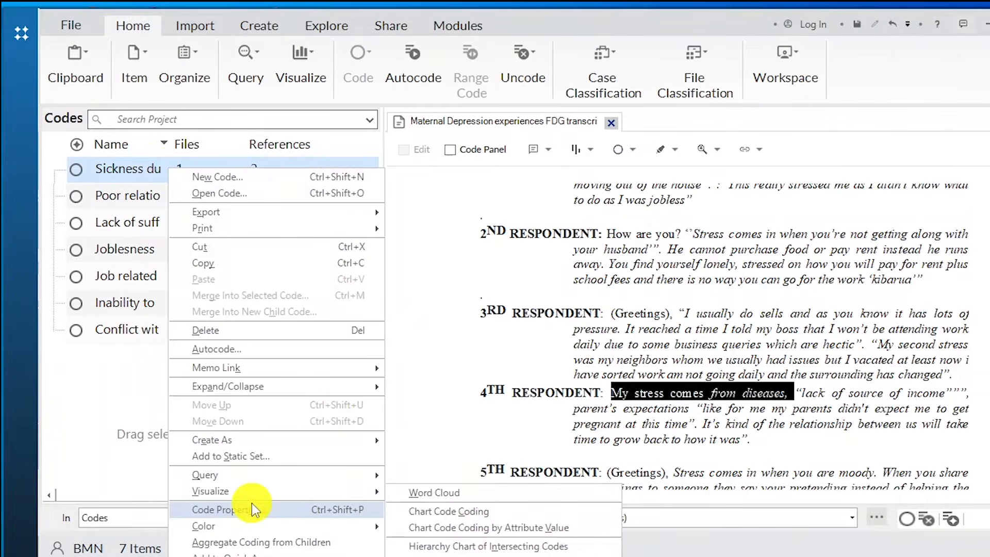
left_click(251, 501)
left_click(448, 194)
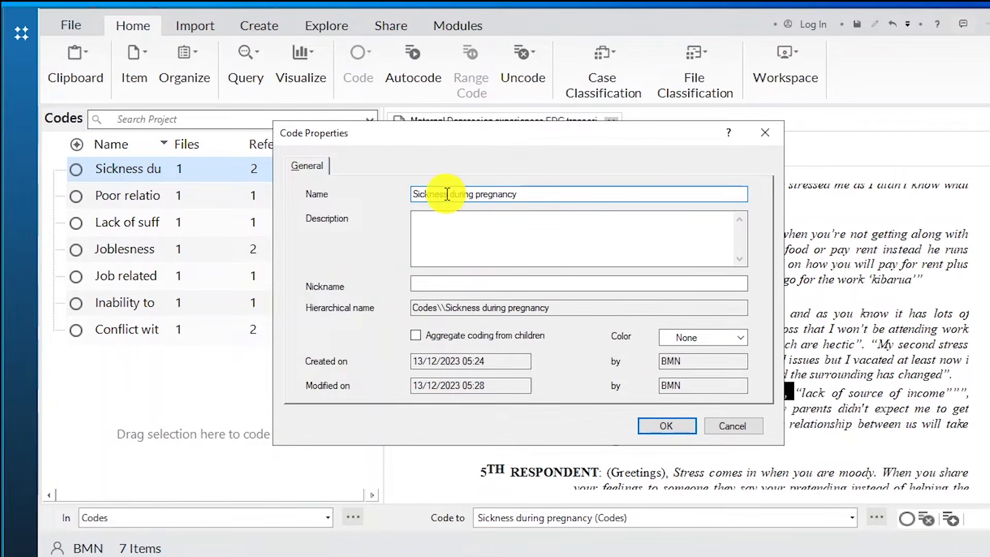
left_click(725, 421)
Rename the code Sickness during pregnancy as Illness during pregnancy in its properties.
right_click(172, 166)
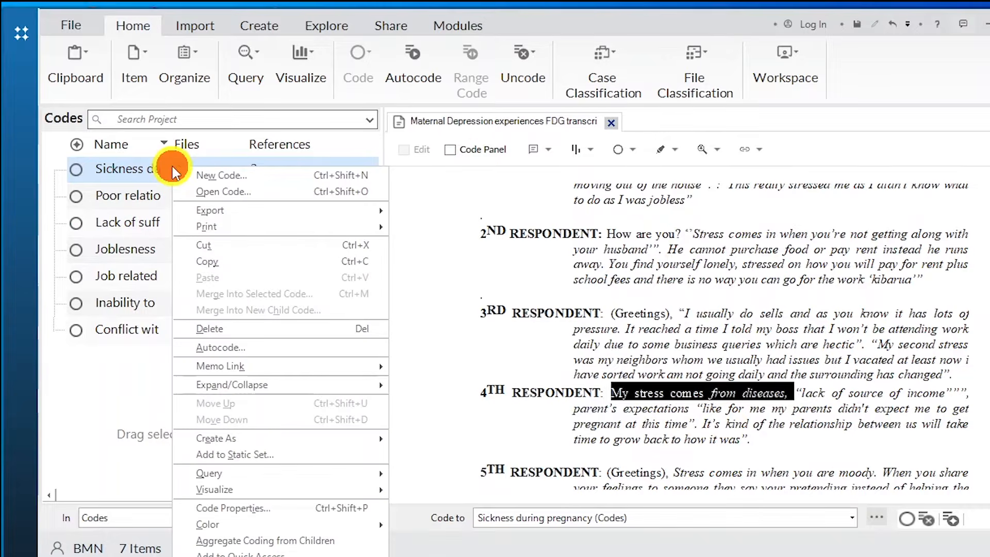
left_click(243, 503)
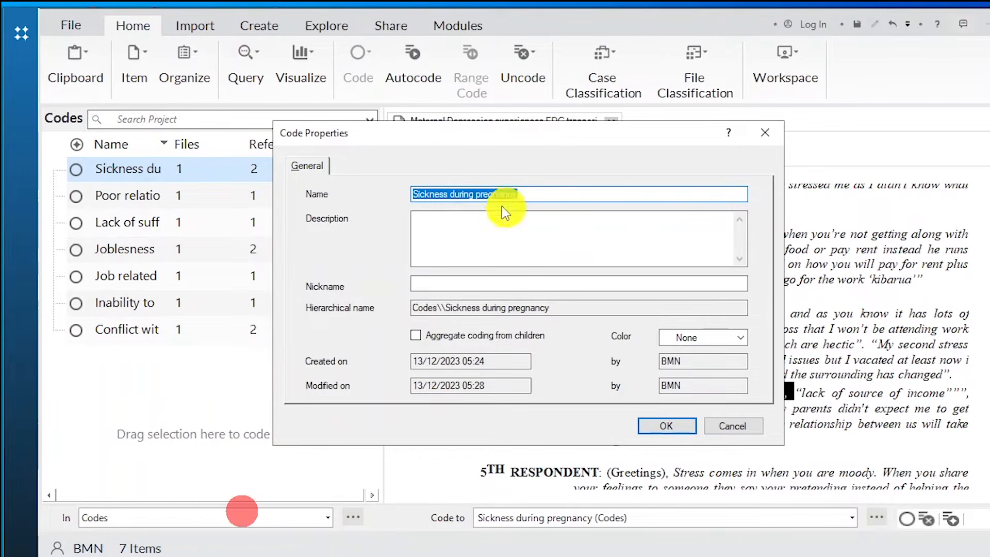
left_click(436, 194)
double_click(447, 195)
key("BackSpace")
type("Illne")
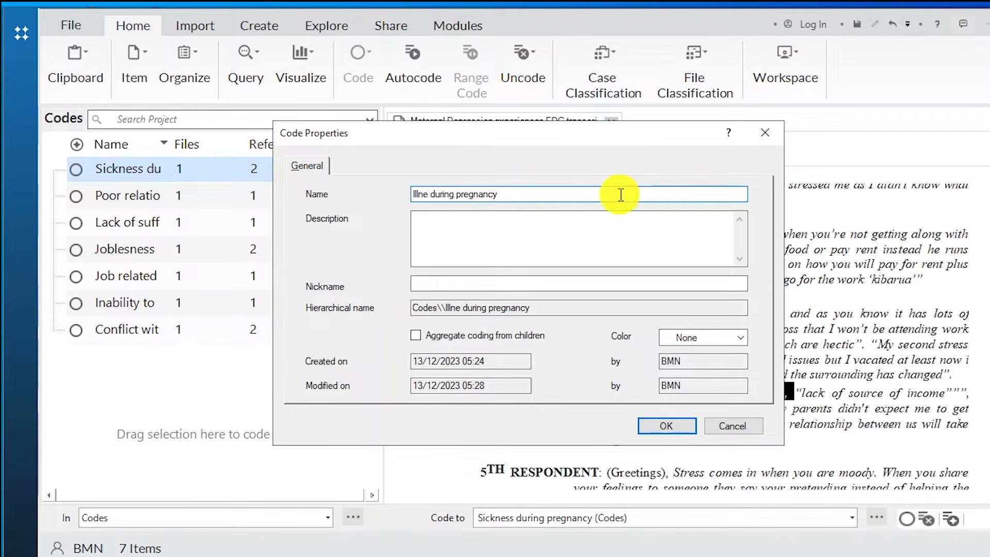
type("ss")
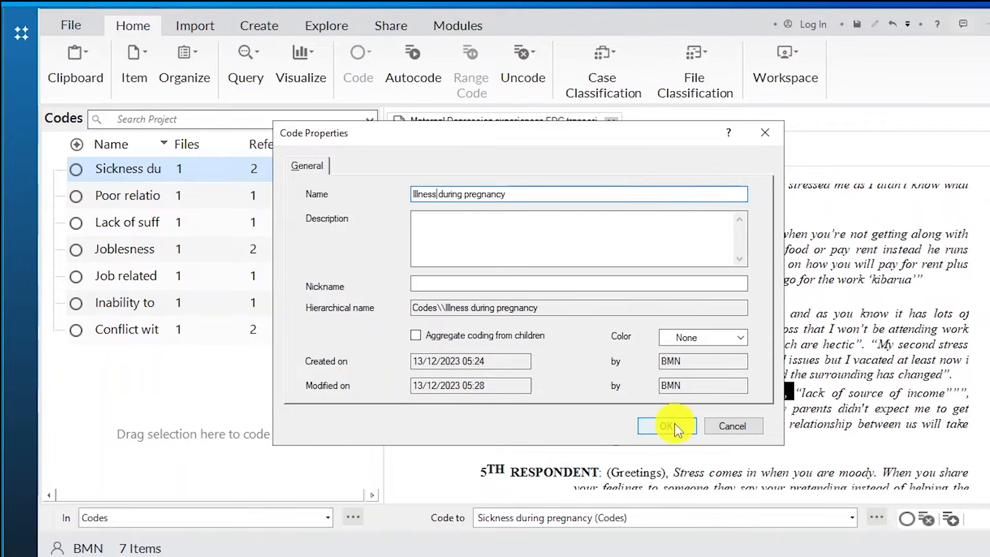
left_click(674, 423)
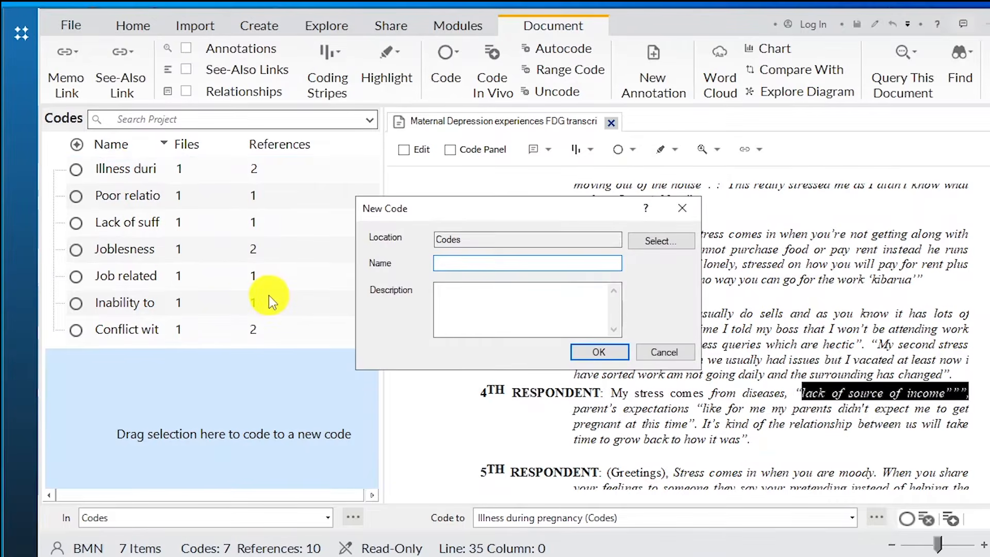
Code the 4th respondent's words "lack of source of income" to a new code named lack of stable source of income.
type("lack of stable source of income")
key("Return")
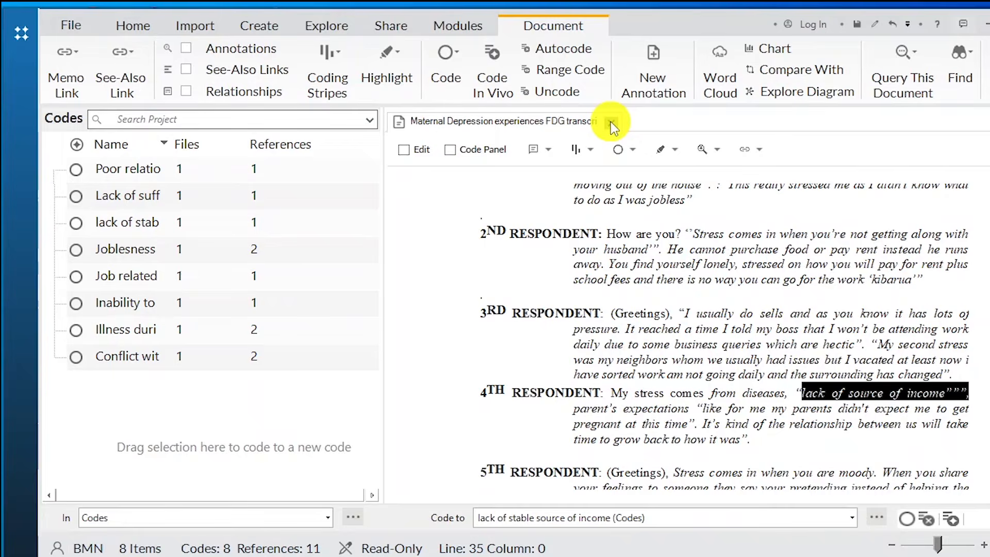
Close the focus group transcript and expand the project's navigation.
left_click(610, 123)
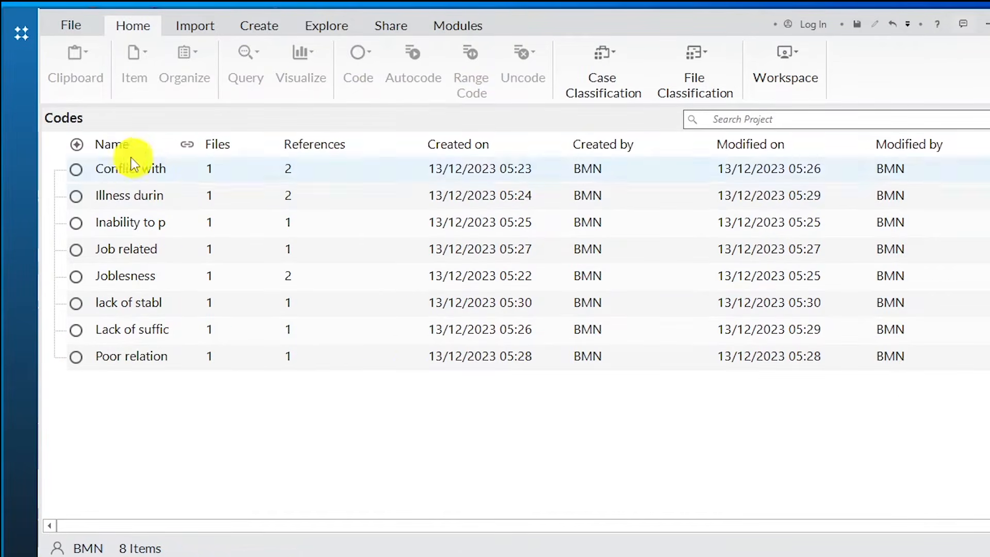
left_click(19, 34)
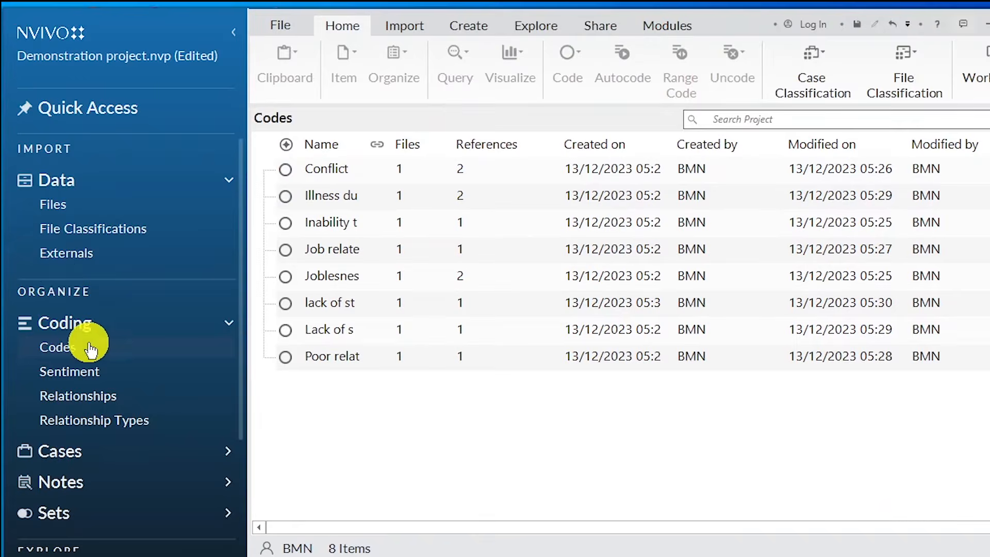
Show the project's codes list and create a top-level code named Financial challenges.
left_click(89, 336)
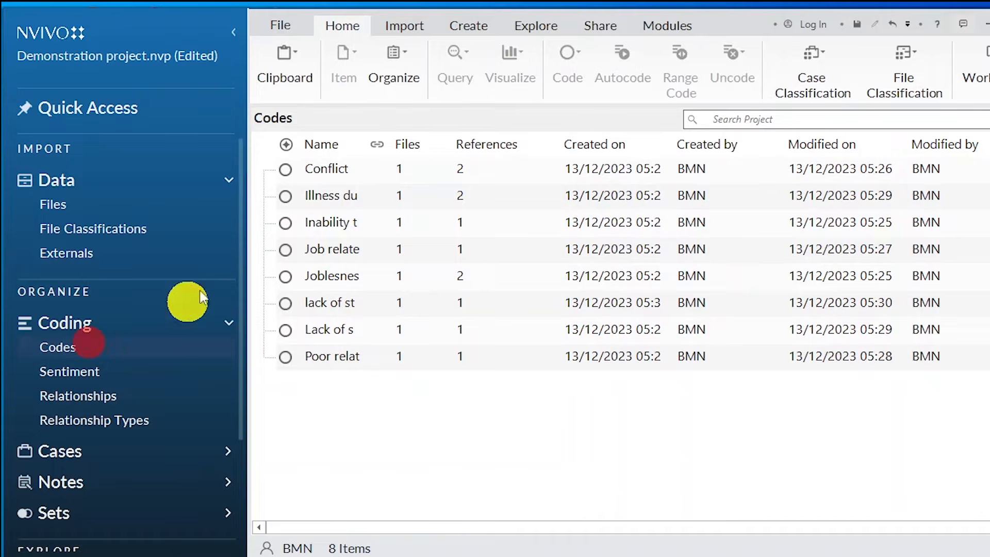
left_click(233, 37)
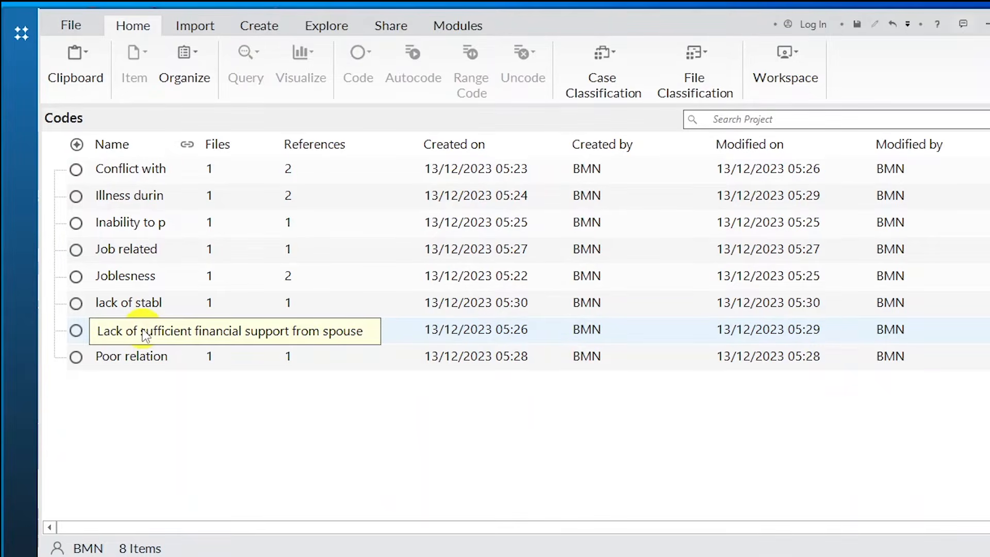
right_click(233, 406)
type("Financial challenges")
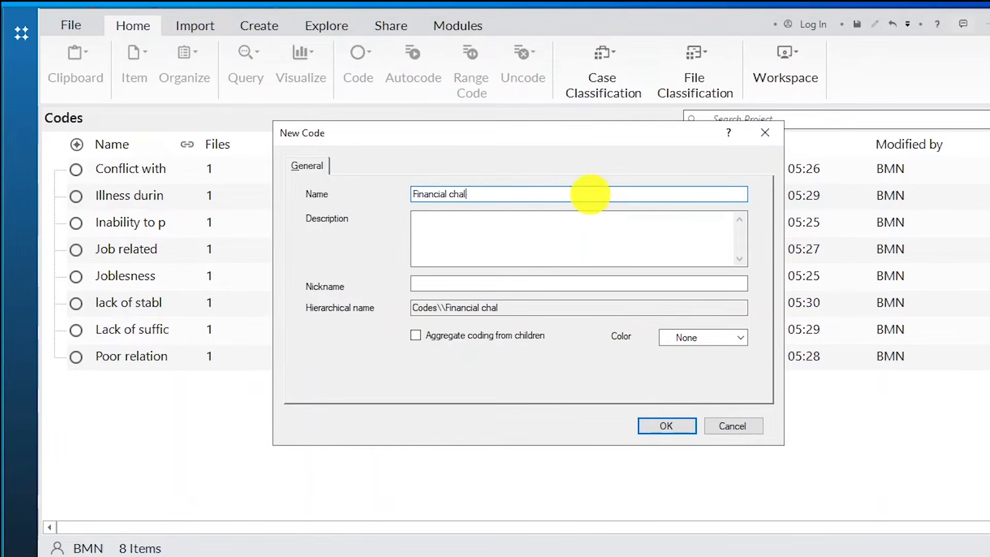
left_click(665, 425)
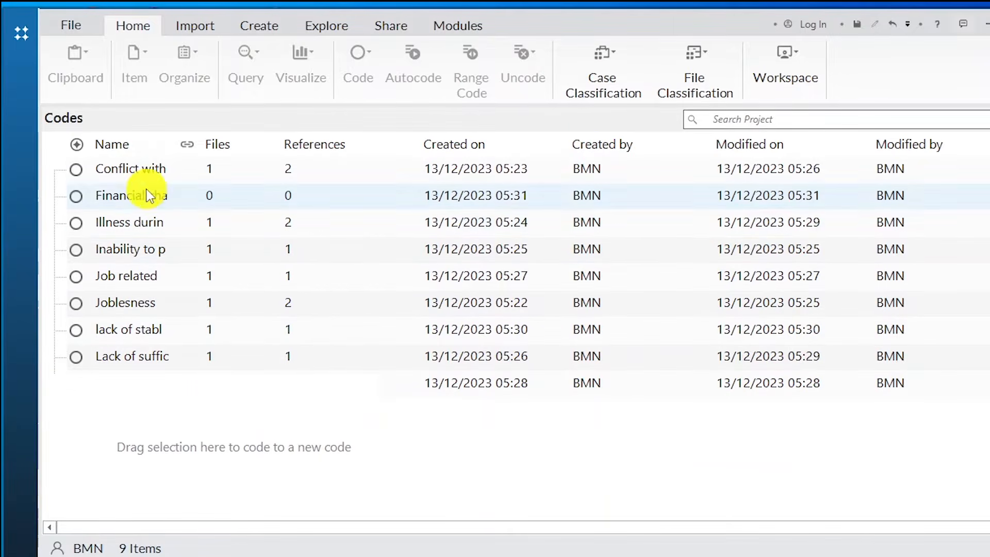
right_click(308, 404)
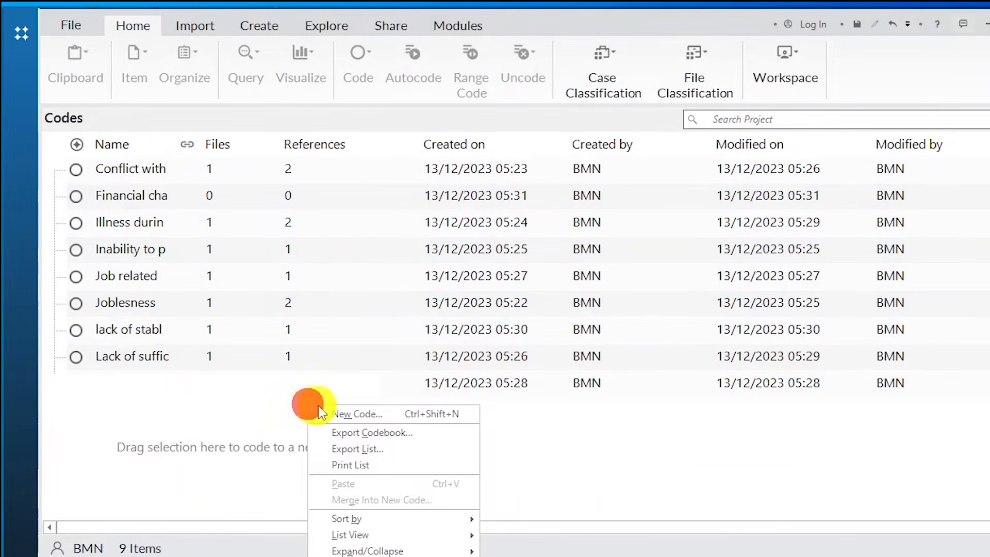
left_click(345, 412)
left_click(738, 426)
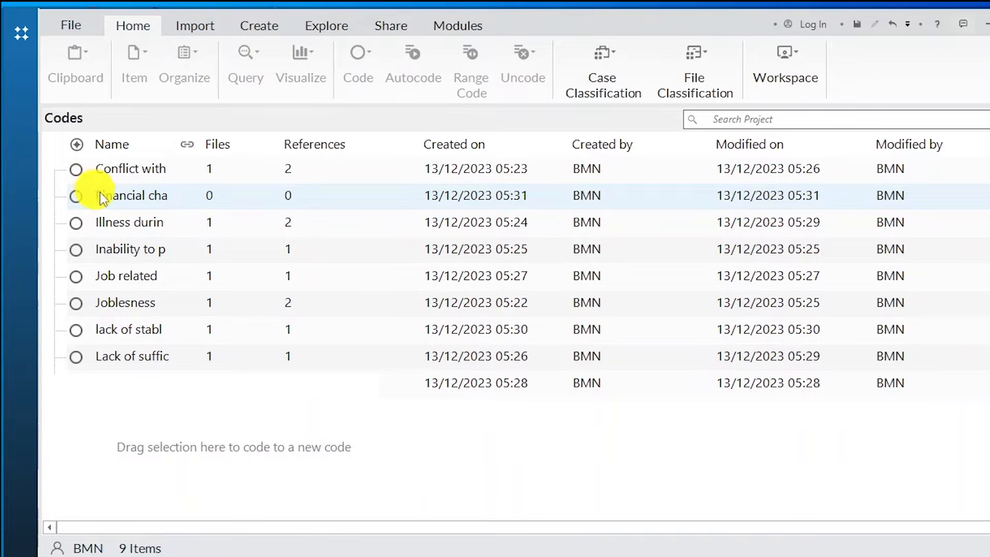
Nest the lack of stable source of income, Joblesness, Inability to p… and Lack of sufficient financial support from spouse codes under Financial challenges.
left_click(151, 194)
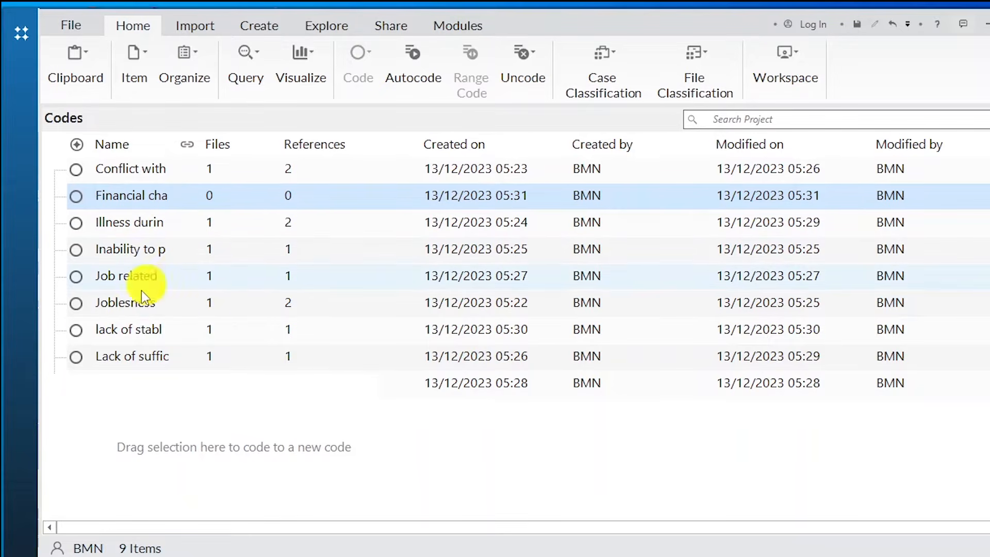
left_click(135, 325)
left_click_drag(135, 325, 157, 194)
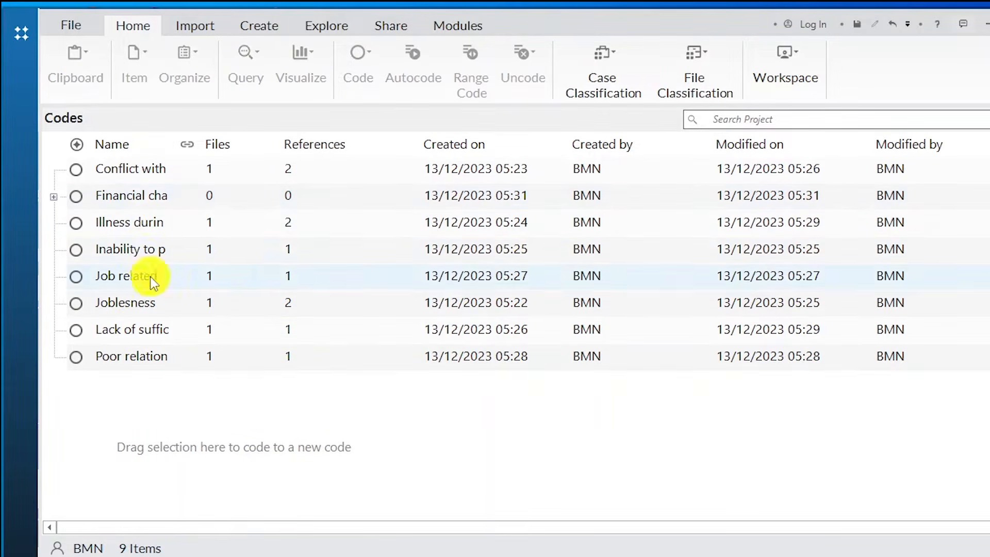
left_click_drag(142, 299, 142, 194)
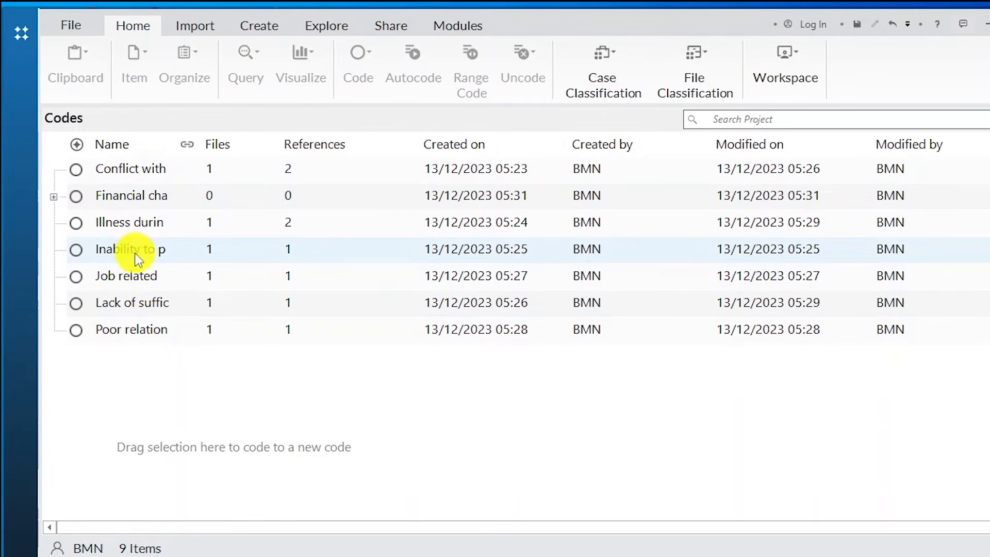
left_click(136, 254)
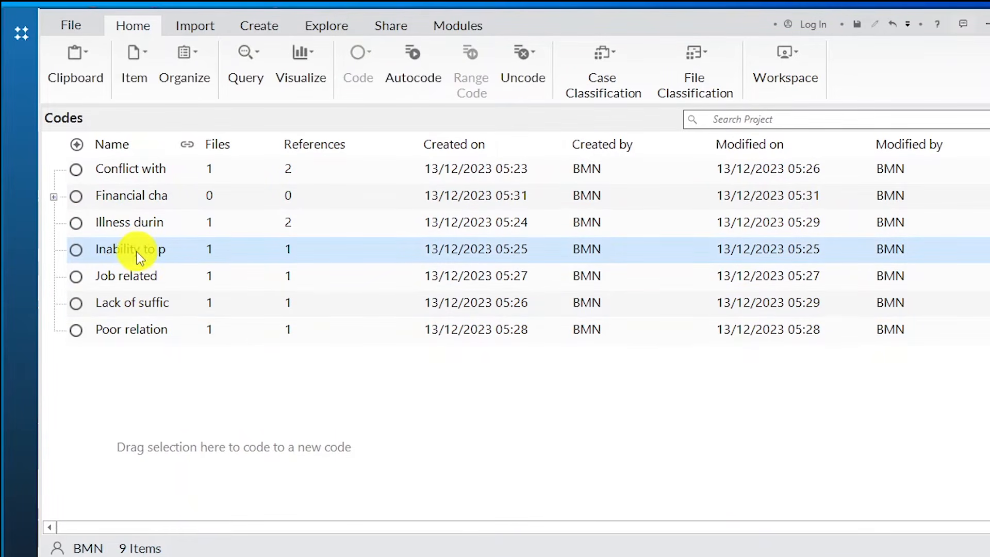
left_click_drag(137, 249, 144, 198)
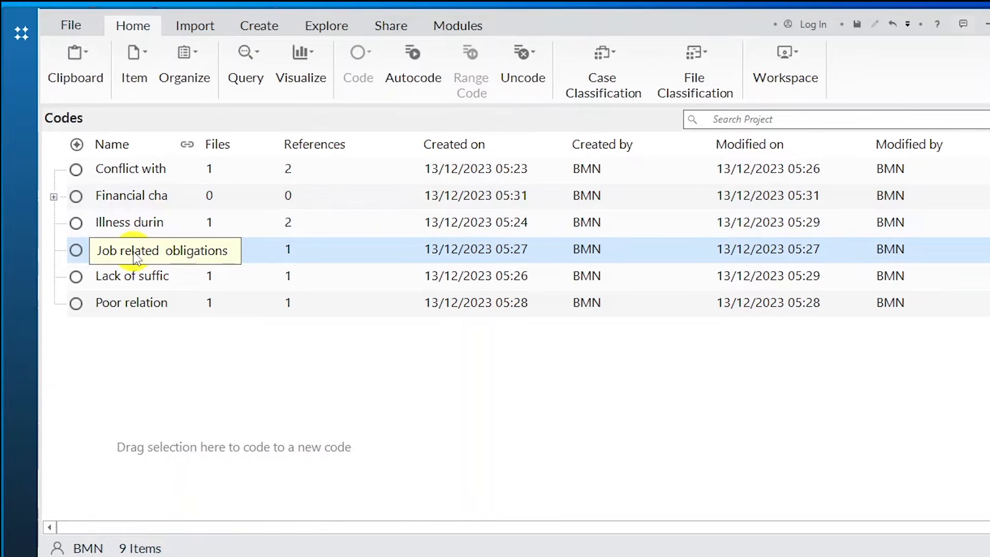
left_click(127, 280)
left_click_drag(127, 278, 128, 194)
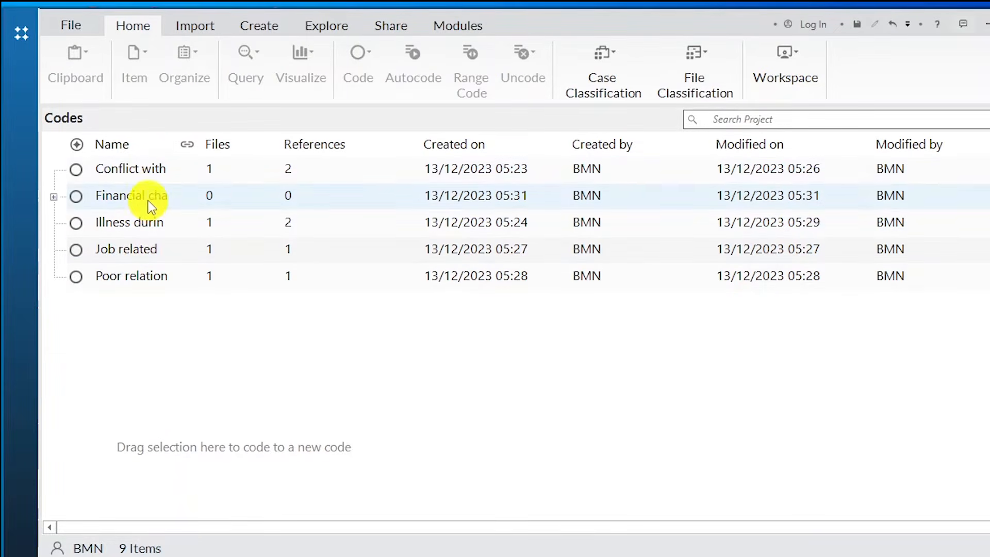
Expand the Financial challenges code, aggregate coding from its children, and collapse it again.
left_click(53, 197)
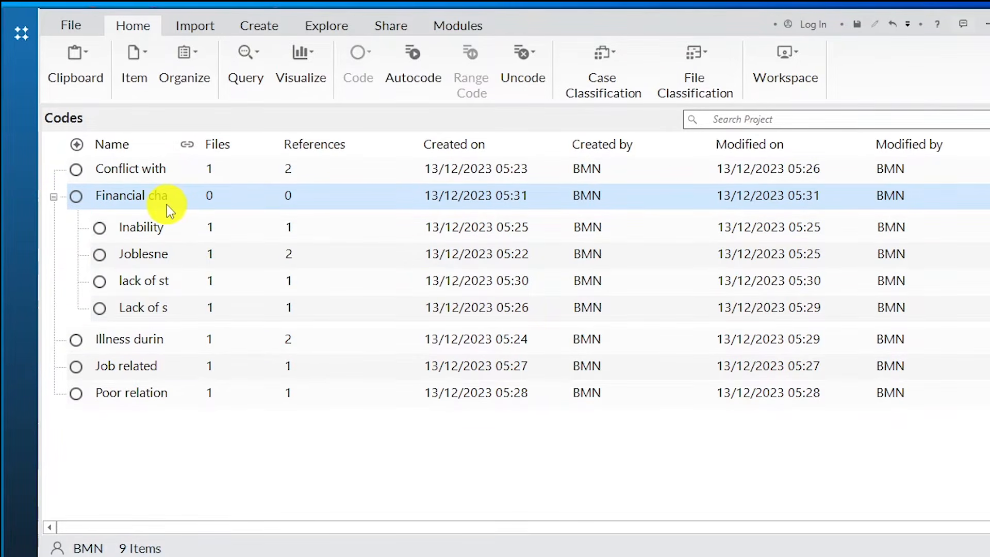
right_click(198, 201)
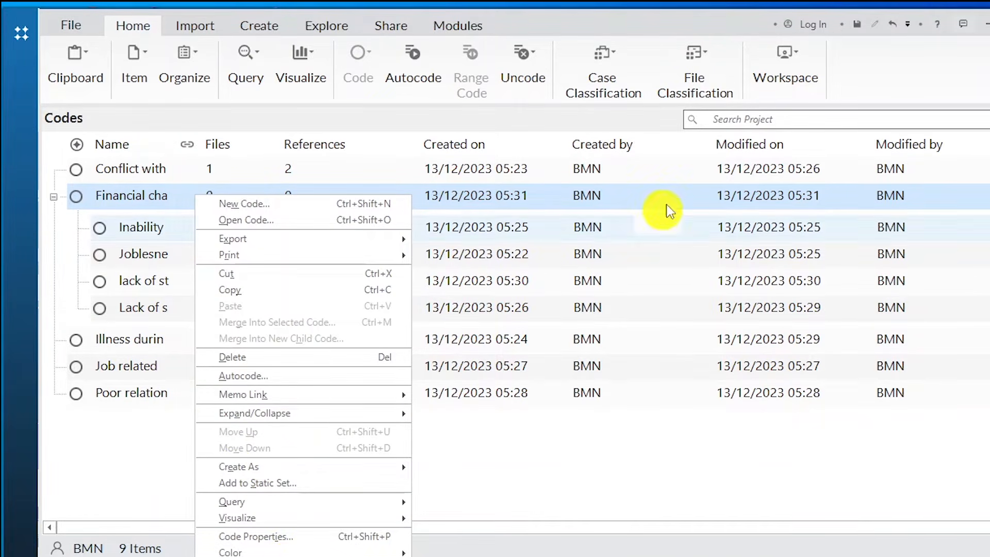
right_click(680, 191)
right_click(151, 192)
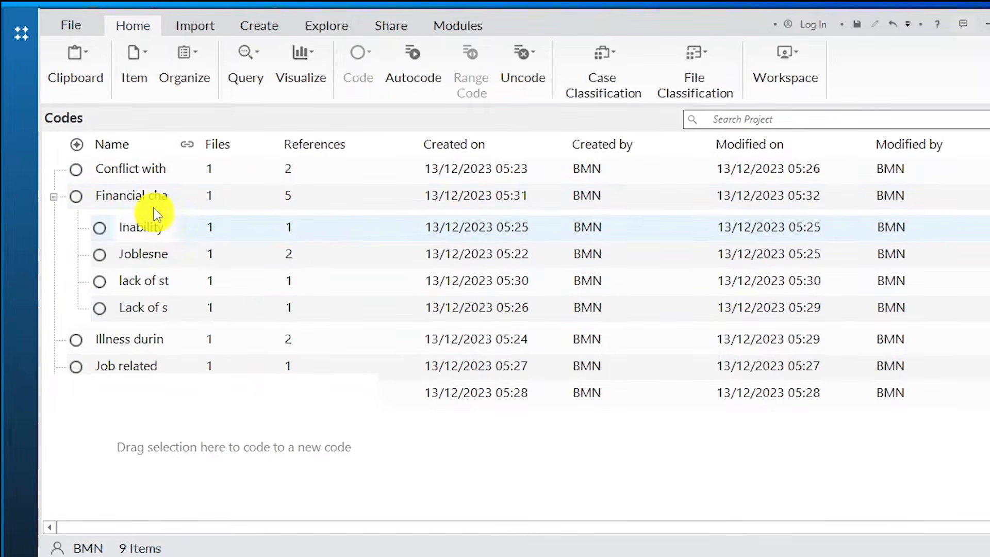
left_click(53, 197)
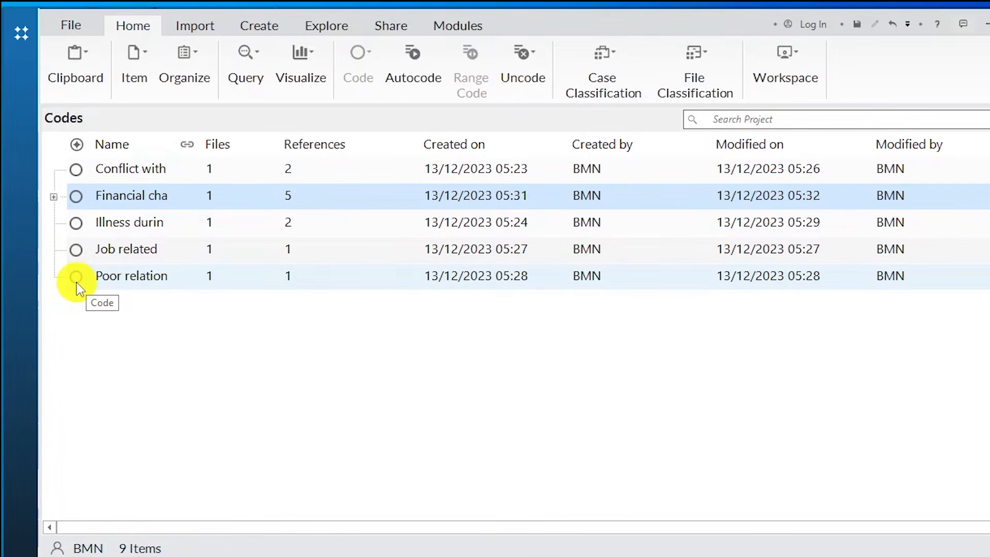
Create a second top-level code named Social issues.
right_click(163, 334)
left_click(206, 343)
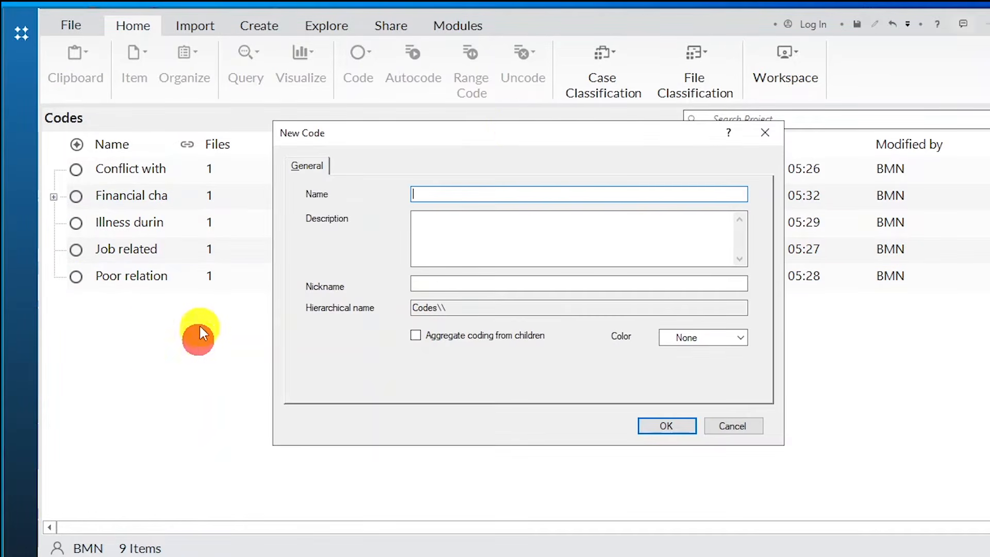
type("Soc")
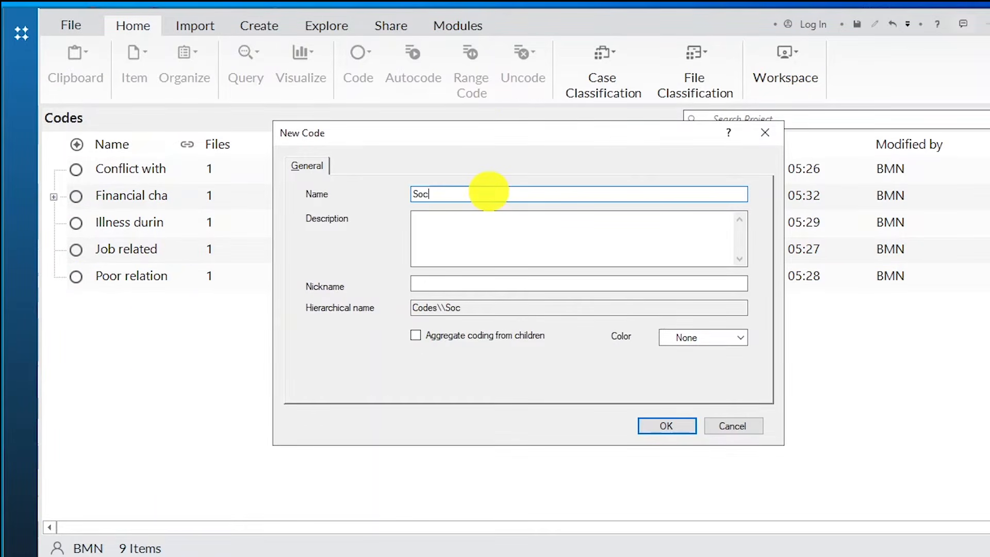
type("ial Chaalnges")
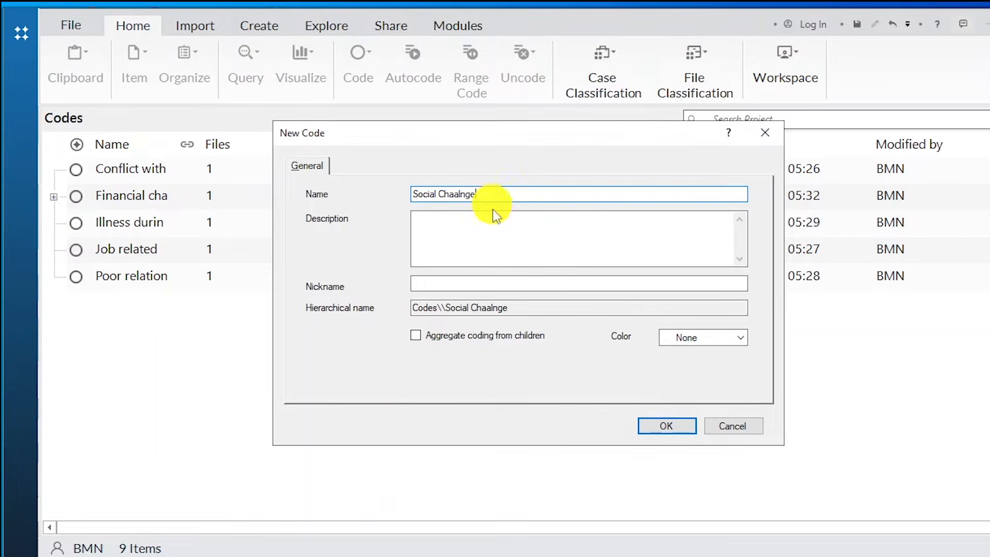
key("BackSpace")
key("BackSpace")
key("BackSpace")
key("BackSpace")
key("BackSpace")
key("BackSpace")
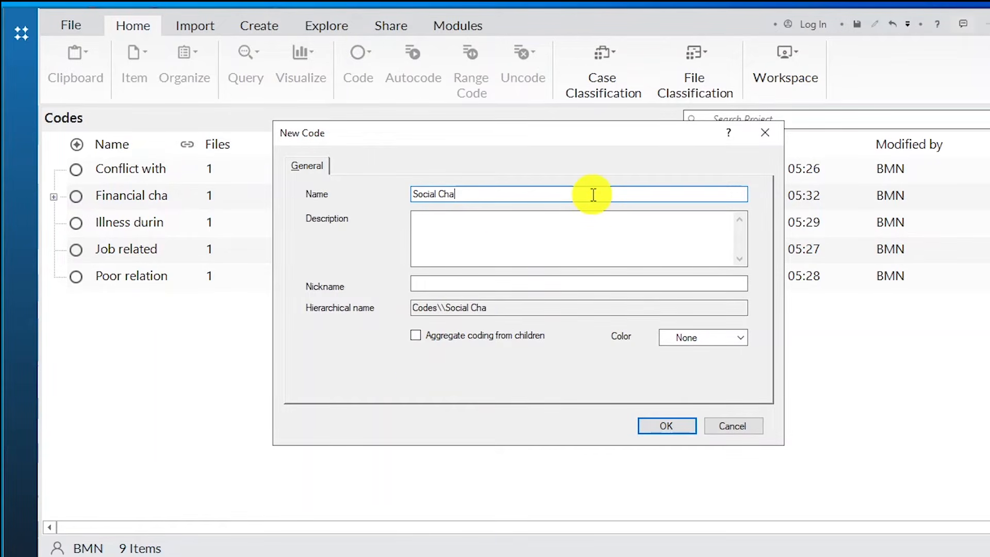
type("llen")
key("BackSpace")
key("BackSpace")
key("BackSpace")
key("BackSpace")
key("BackSpace")
key("BackSpace")
key("BackSpace")
type("issues")
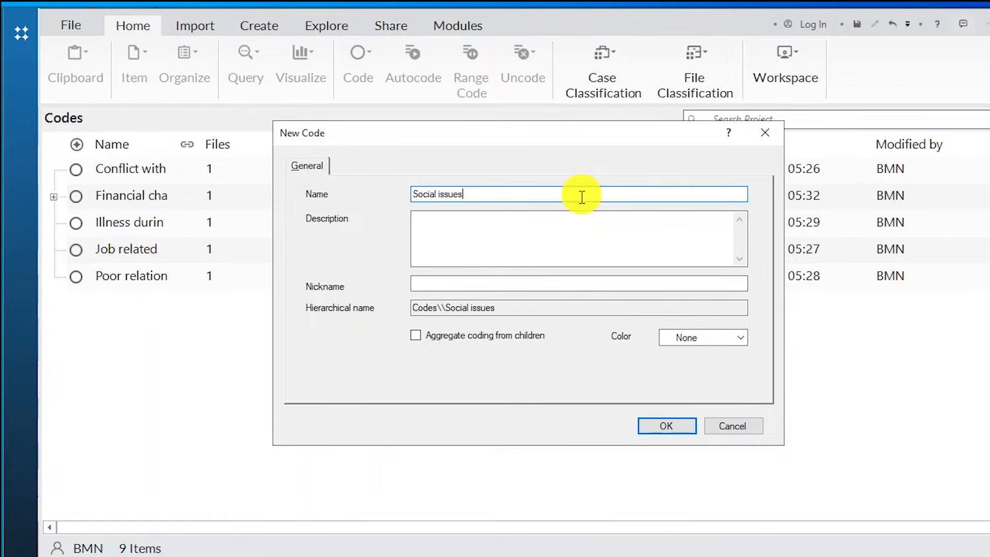
left_click(674, 420)
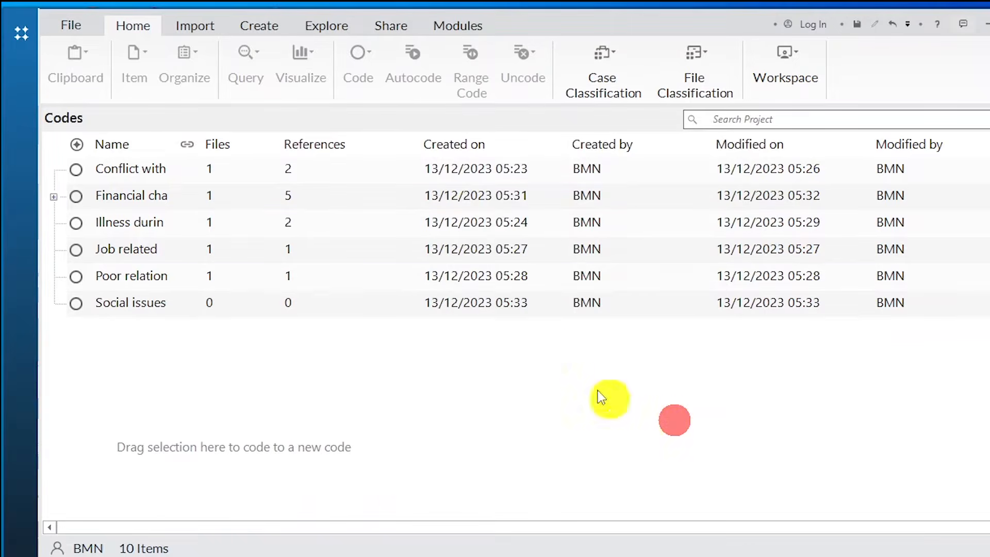
Rename the Financial challenges code as Financial issues in its properties.
right_click(132, 195)
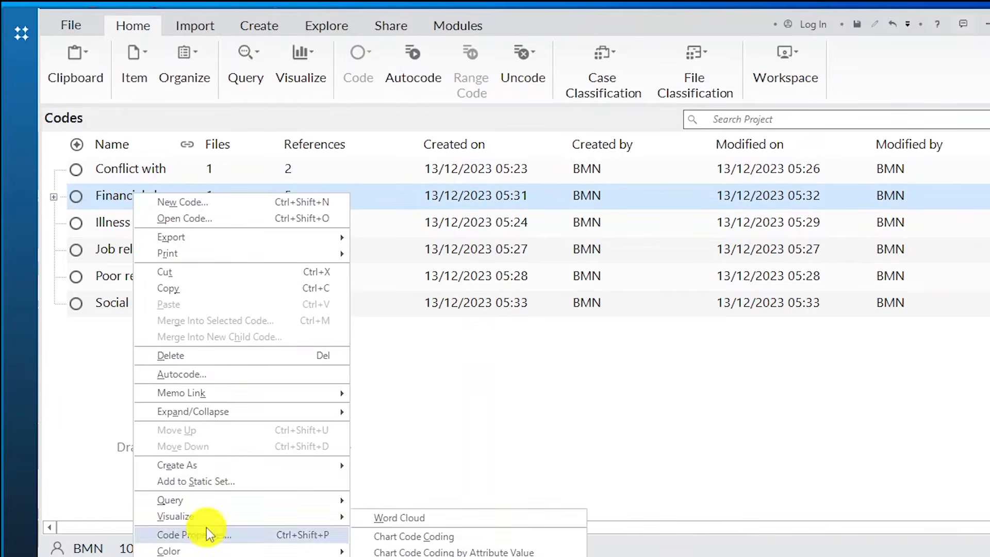
left_click(206, 529)
left_click(460, 194)
double_click(461, 194)
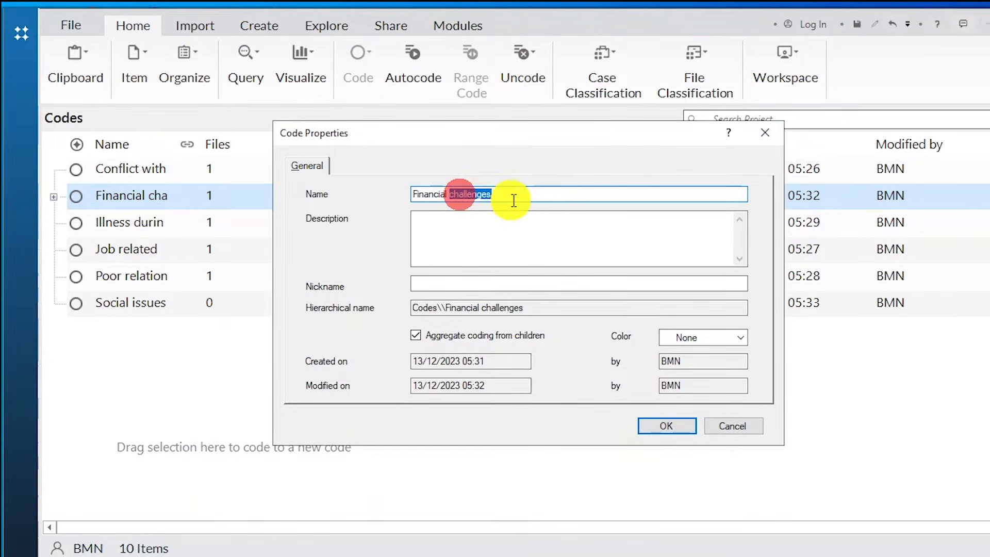
key("BackSpace")
type("issues")
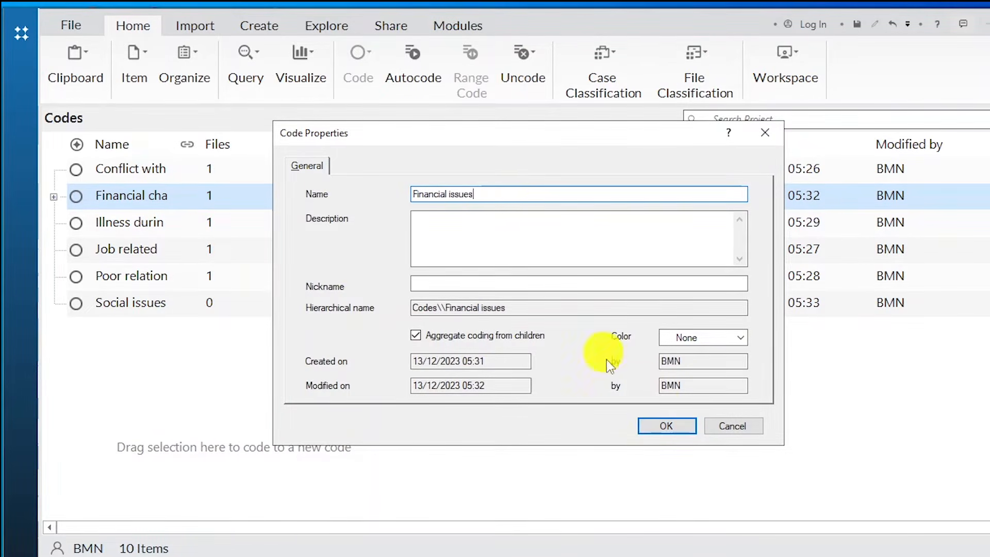
left_click(666, 423)
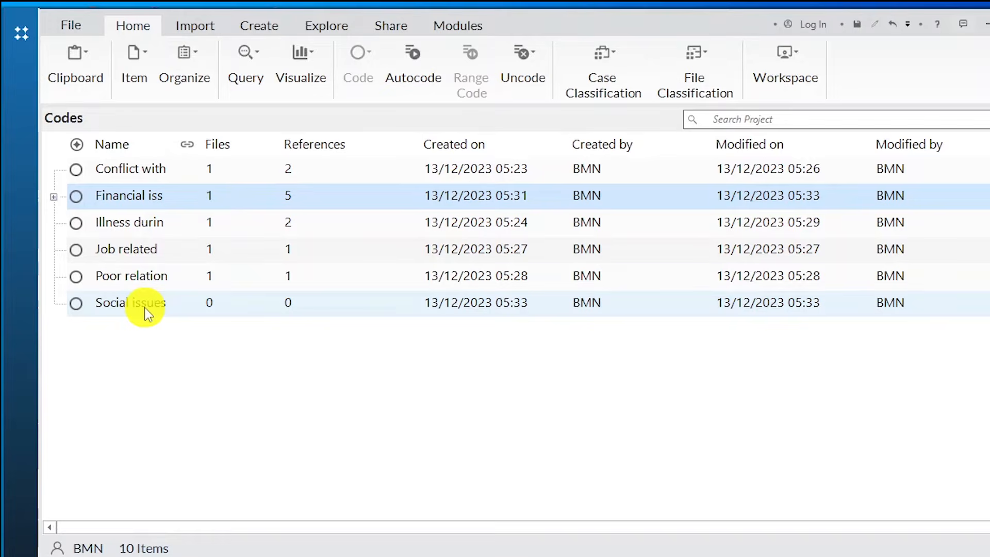
Nest the Poor relation… and Conflict with… codes under Social issues and aggregate coding from its children.
left_click_drag(123, 269, 155, 303)
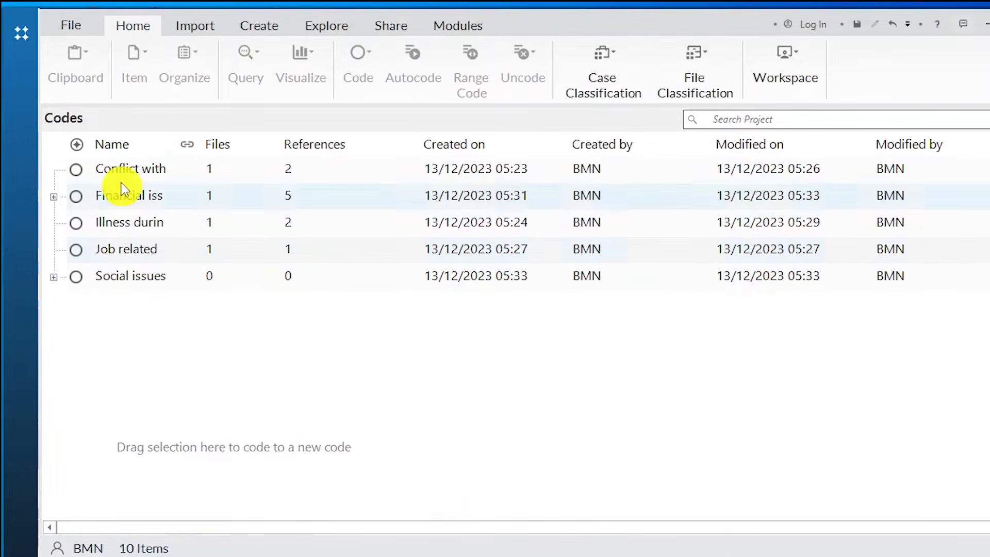
left_click_drag(114, 161, 159, 273)
right_click(146, 253)
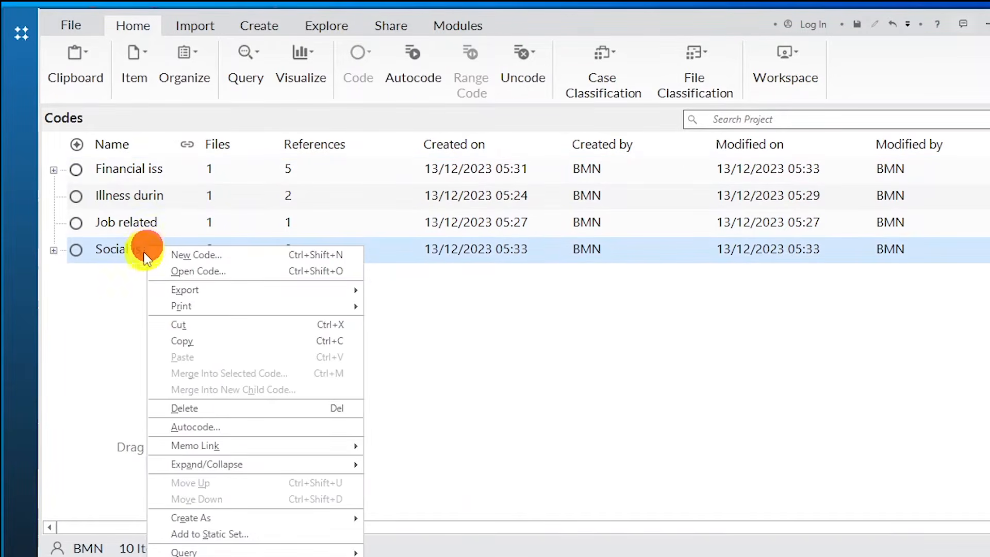
left_click(226, 555)
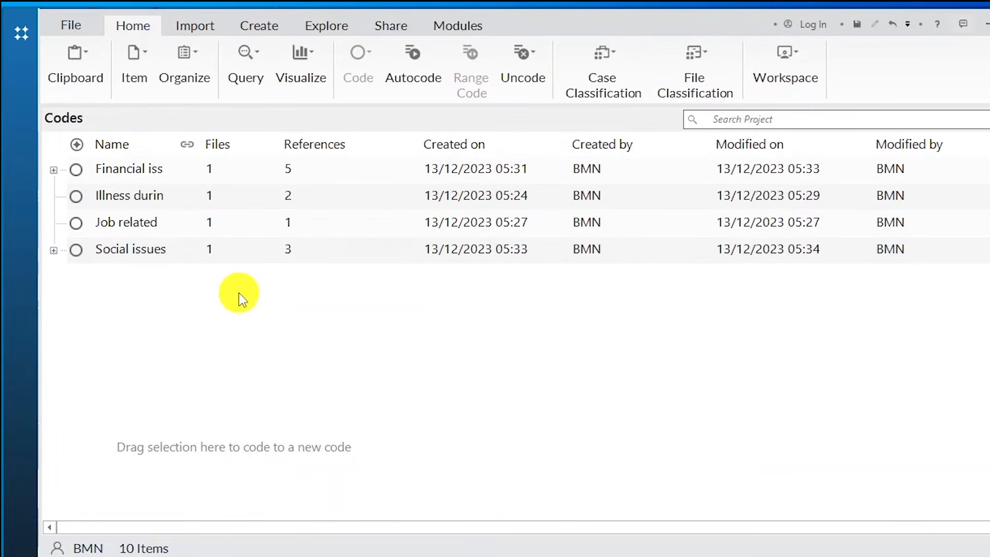
left_click(54, 249)
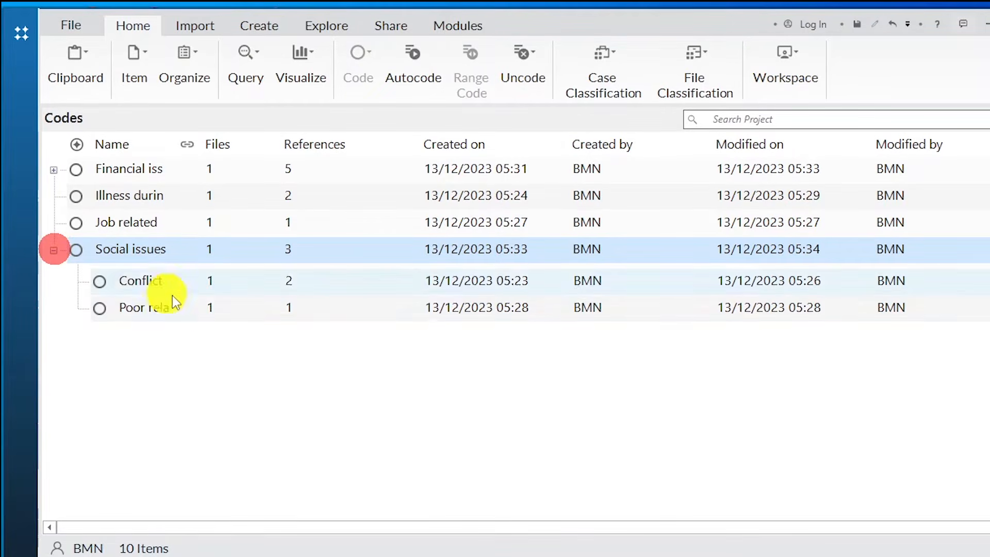
left_click(155, 307)
left_click(155, 248)
left_click(53, 250)
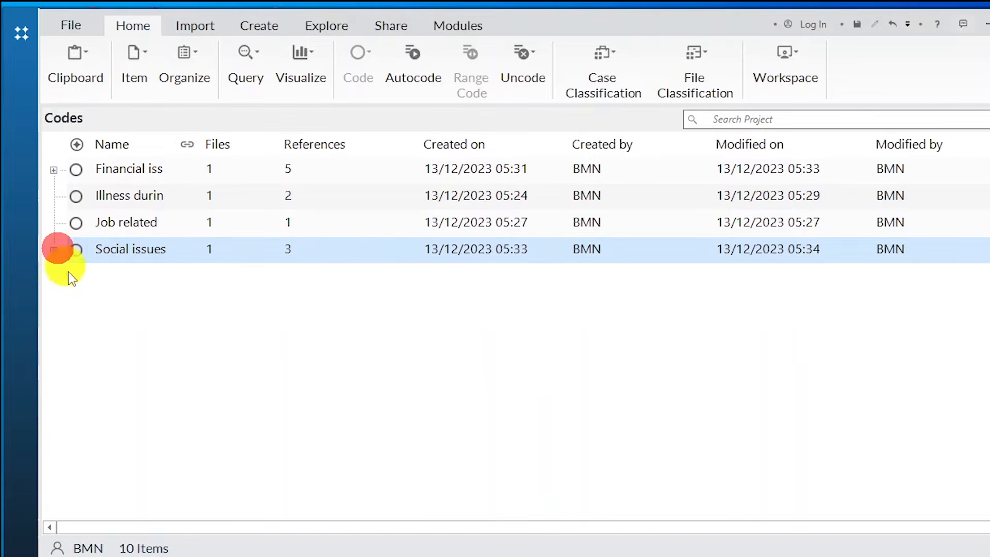
Create another top-level code named Health issue.
right_click(199, 318)
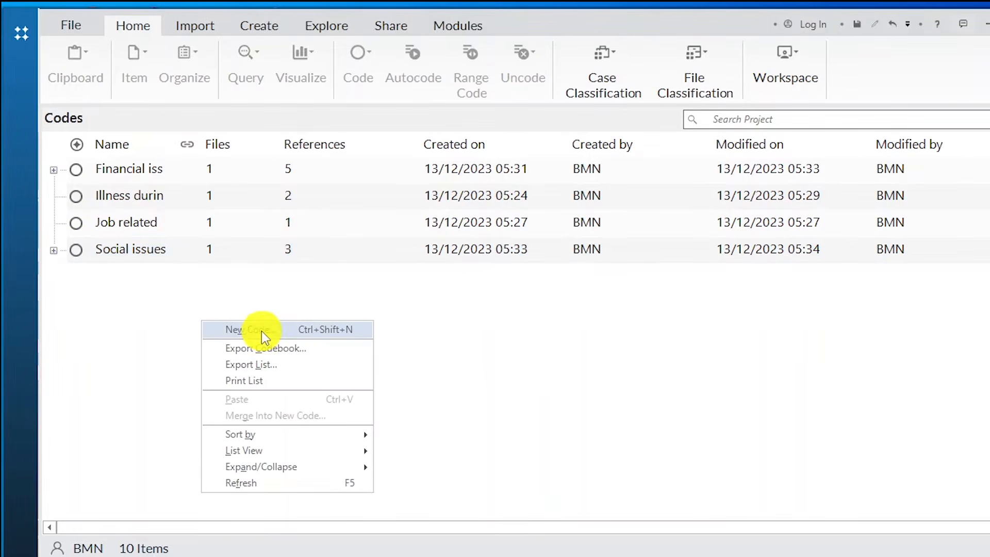
right_click(143, 316)
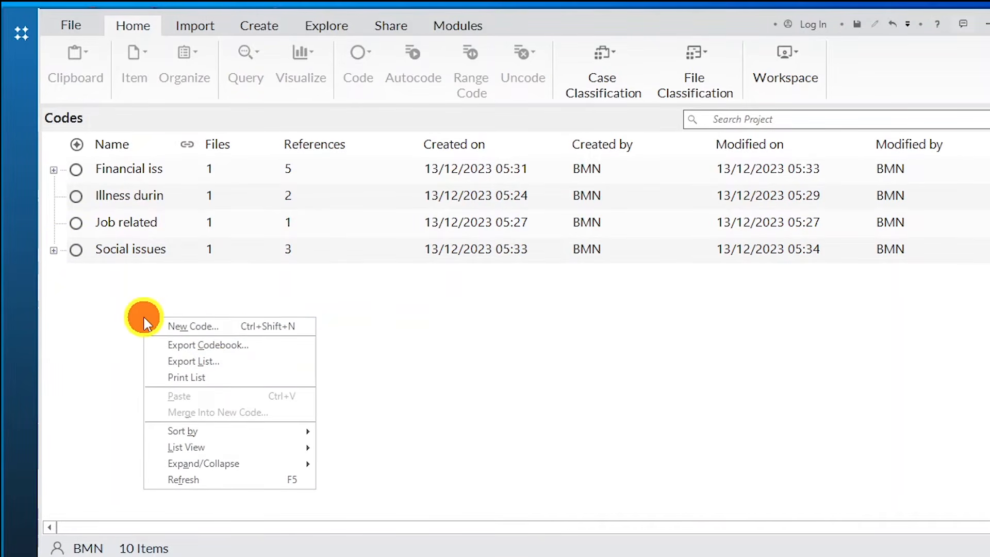
left_click(224, 326)
left_click_drag(402, 127, 289, 248)
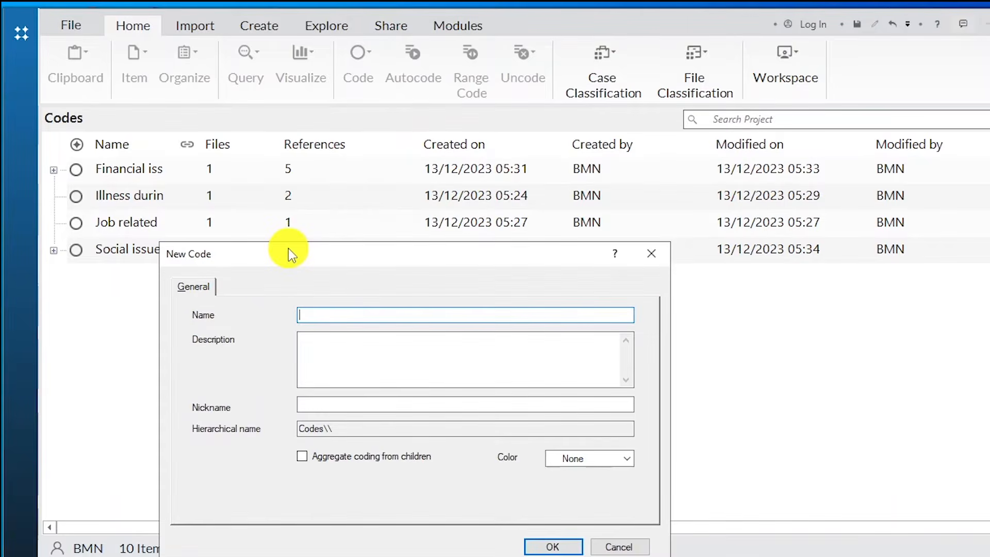
type("H")
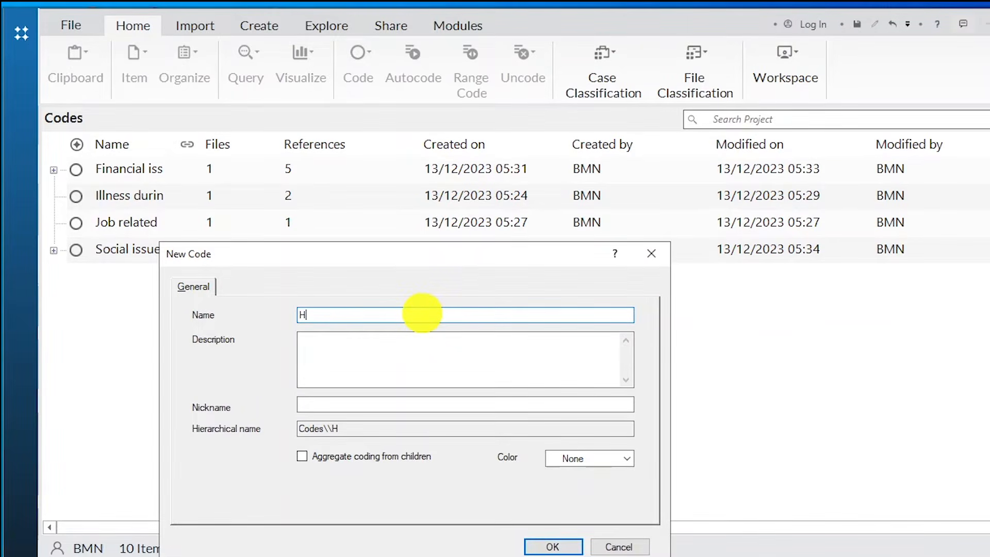
type("ealth issue")
left_click(552, 546)
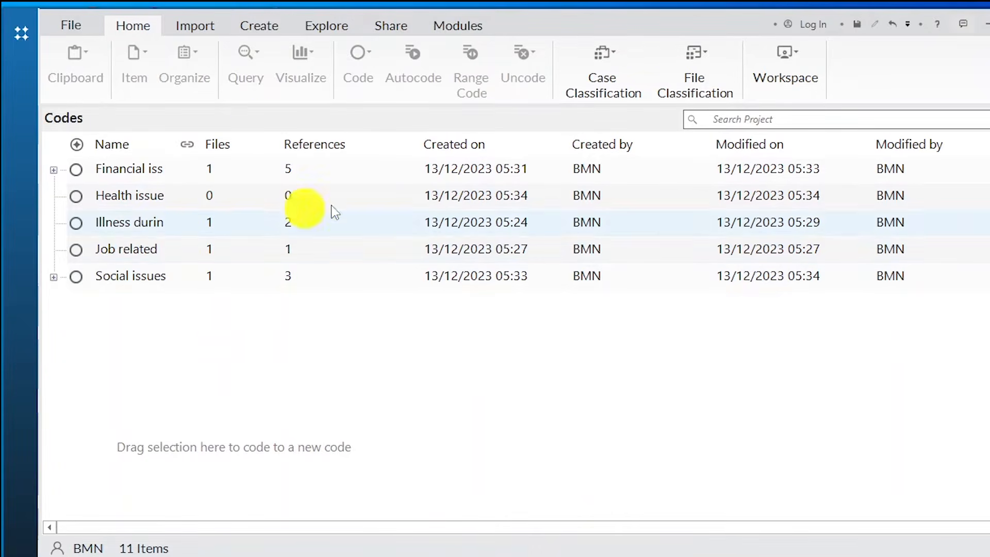
Nest the Illness during pregnancy code under Health issue, aggregate coding from its children, and collapse it.
left_click_drag(145, 231, 143, 195)
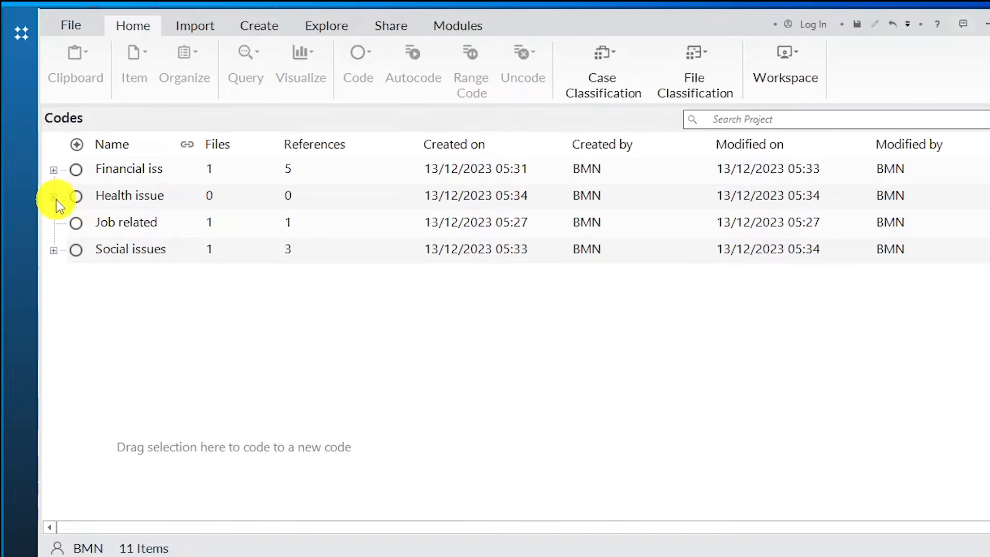
left_click(55, 197)
right_click(170, 197)
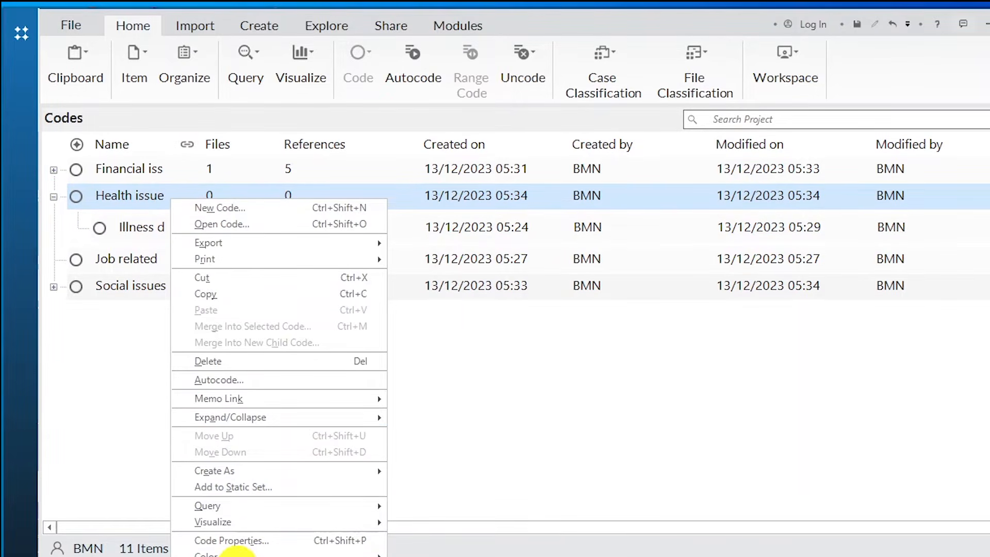
left_click(237, 556)
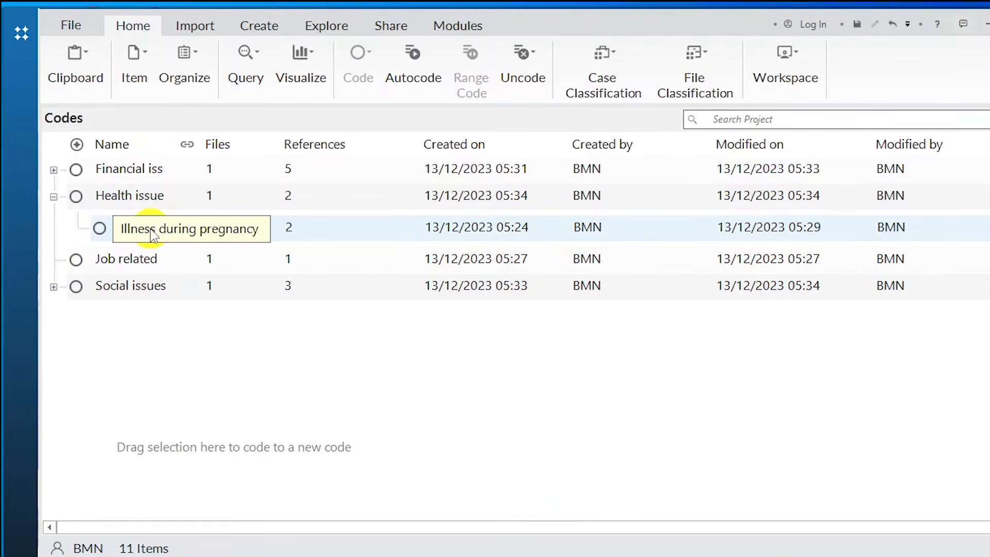
left_click(53, 197)
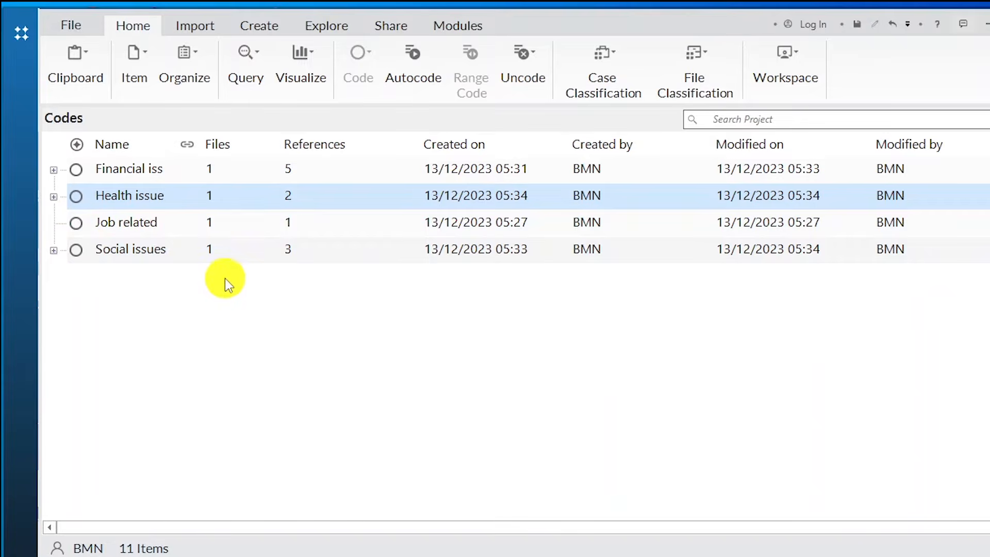
Delete the Job related code and review the child codes of Financial issues.
left_click(126, 232)
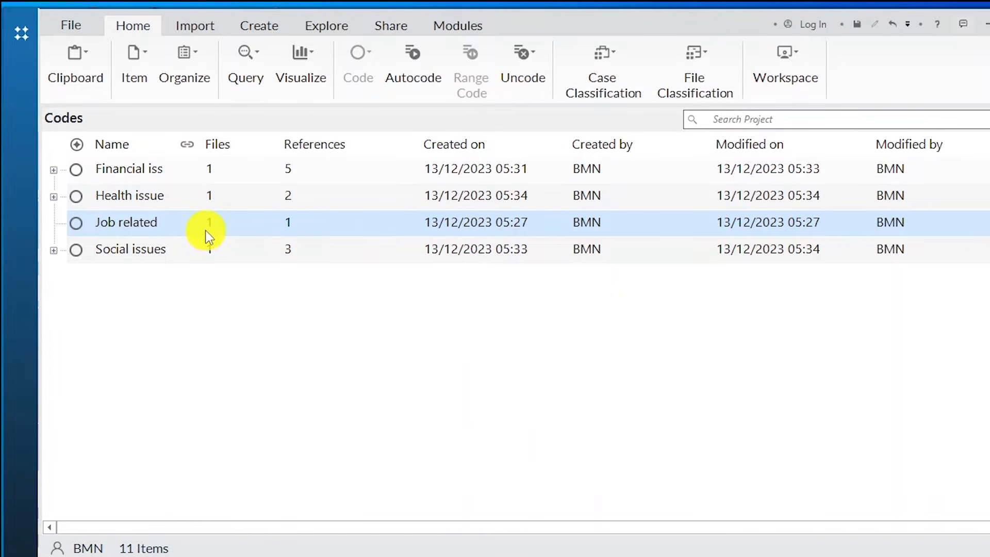
key("Delete")
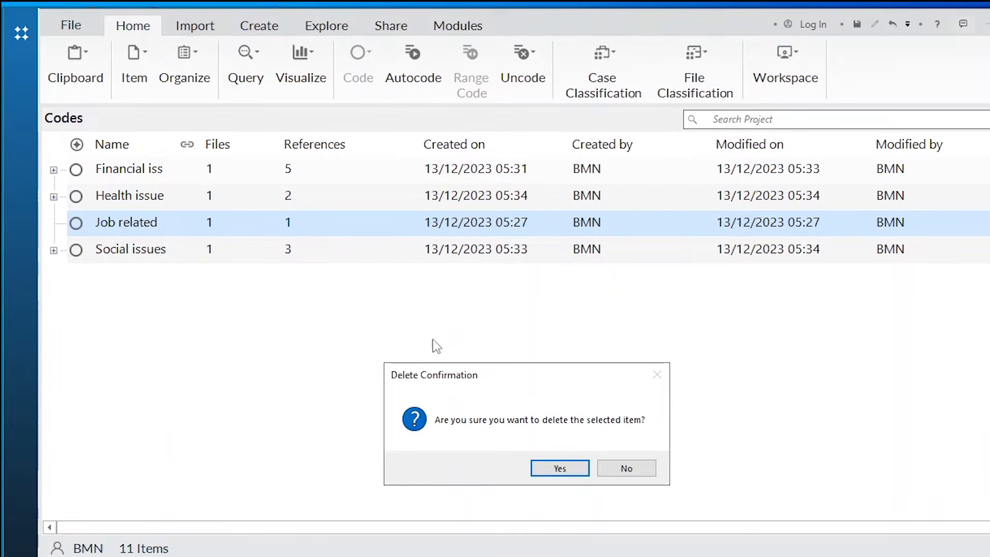
left_click(559, 464)
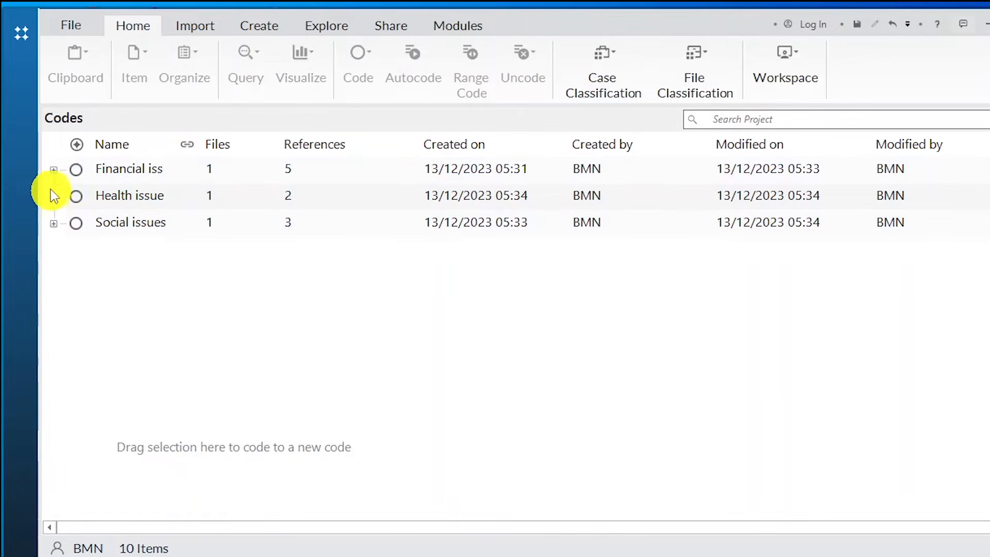
left_click(55, 171)
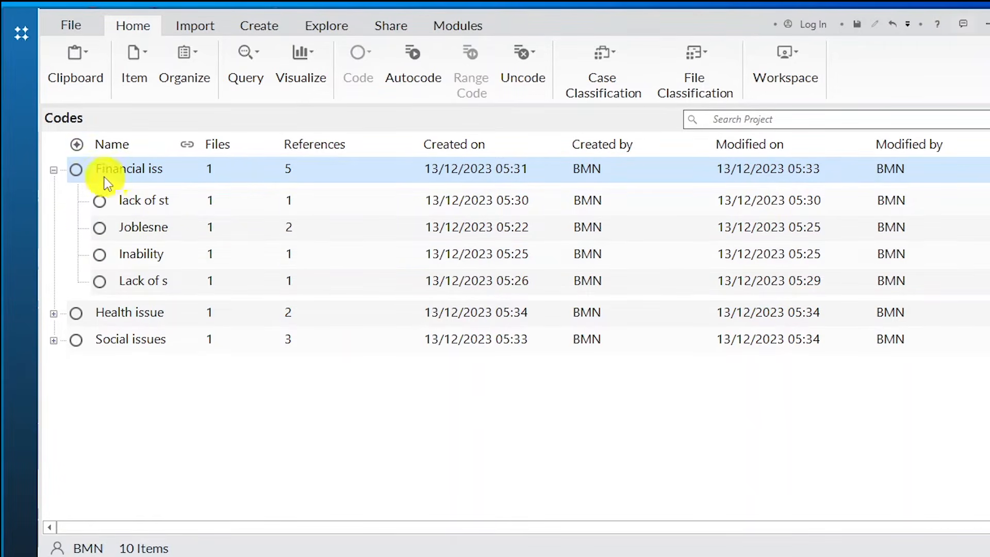
left_click(53, 170)
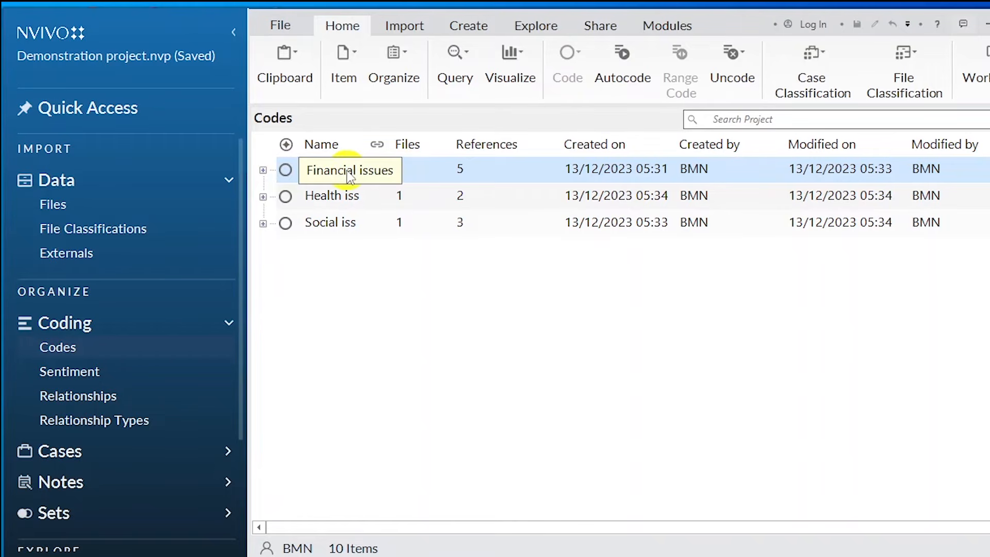
Visualize the Financial issues code as a hierarchy chart and change the chart type to Sunburst.
right_click(383, 166)
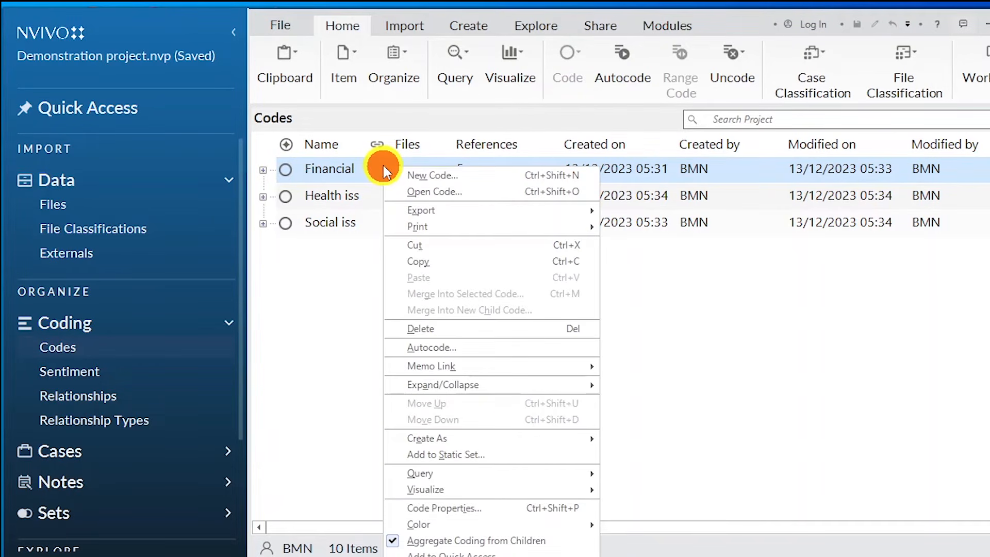
mouse_move(515, 492)
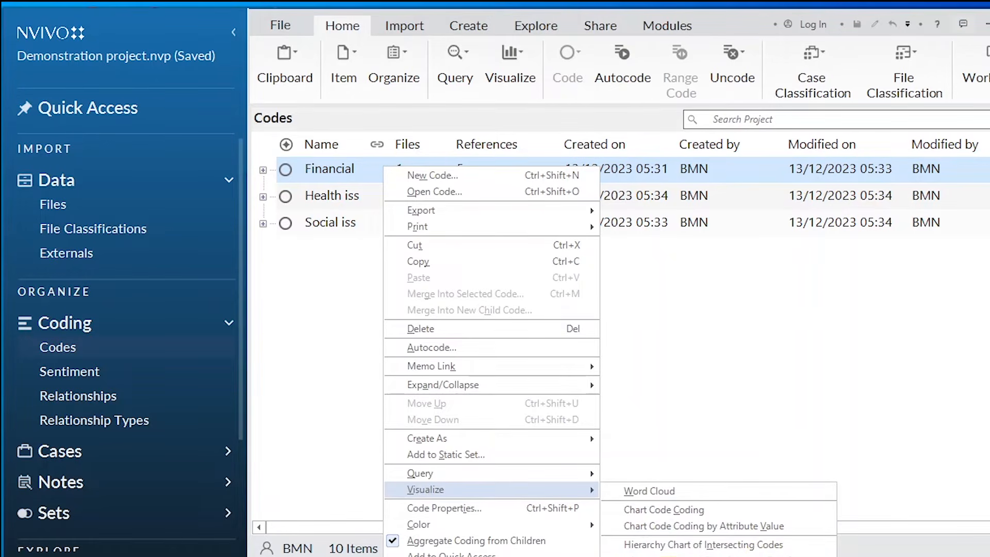
left_click(670, 556)
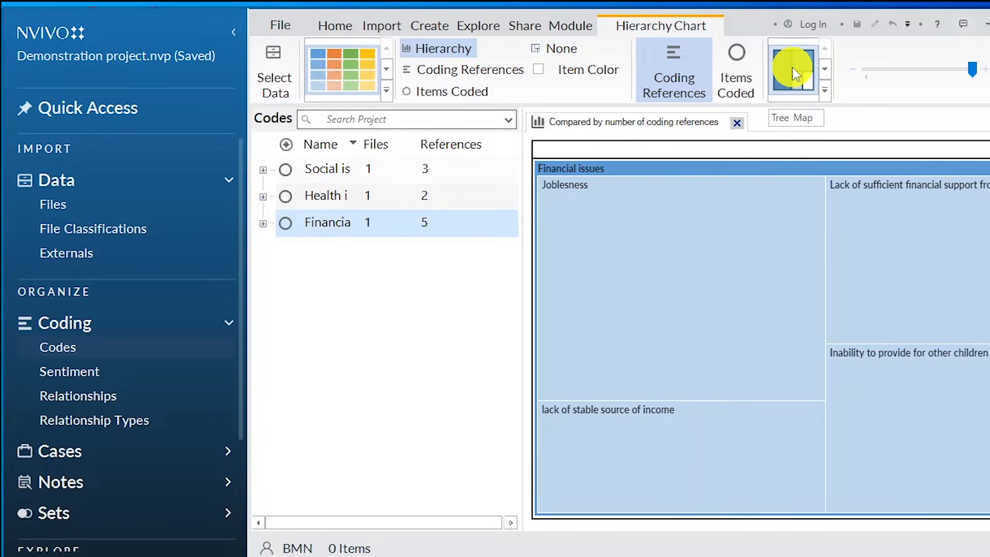
left_click(825, 68)
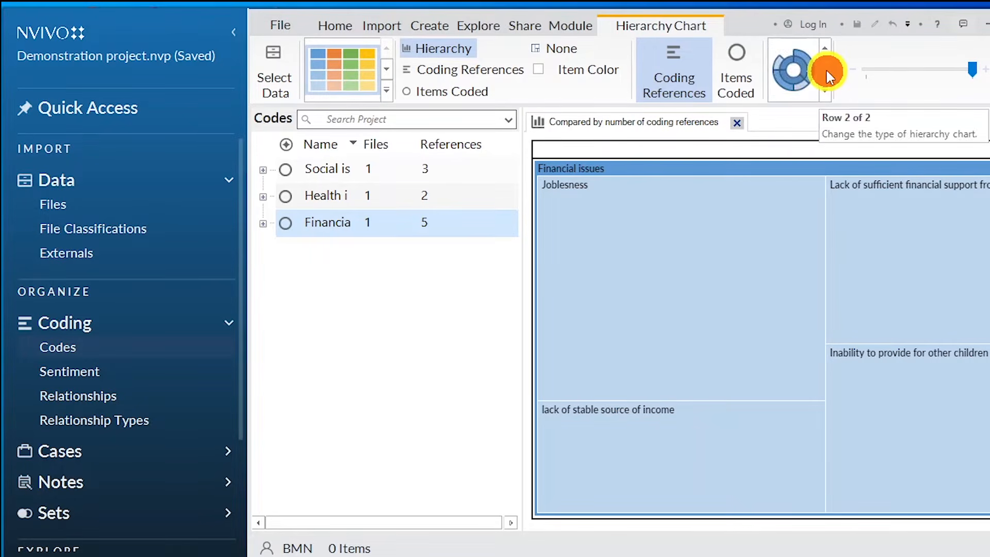
left_click(792, 68)
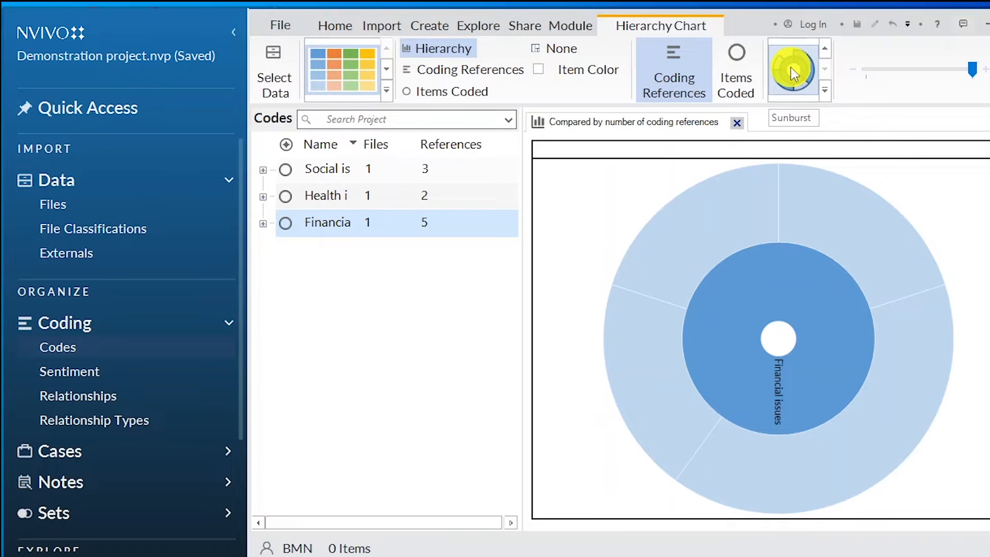
Drill into the Financial issues ring of the sunburst and inspect its child code segments.
left_click(776, 297)
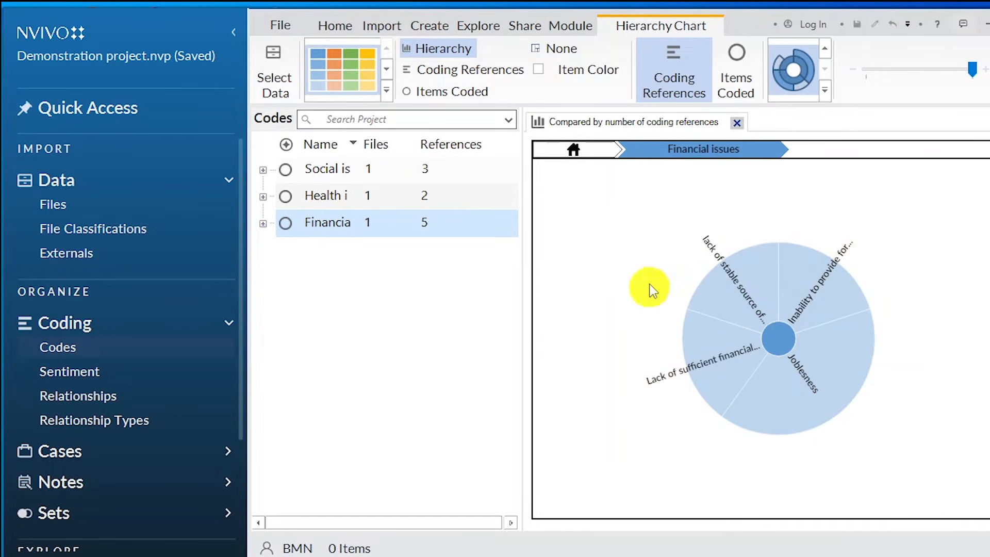
mouse_move(871, 328)
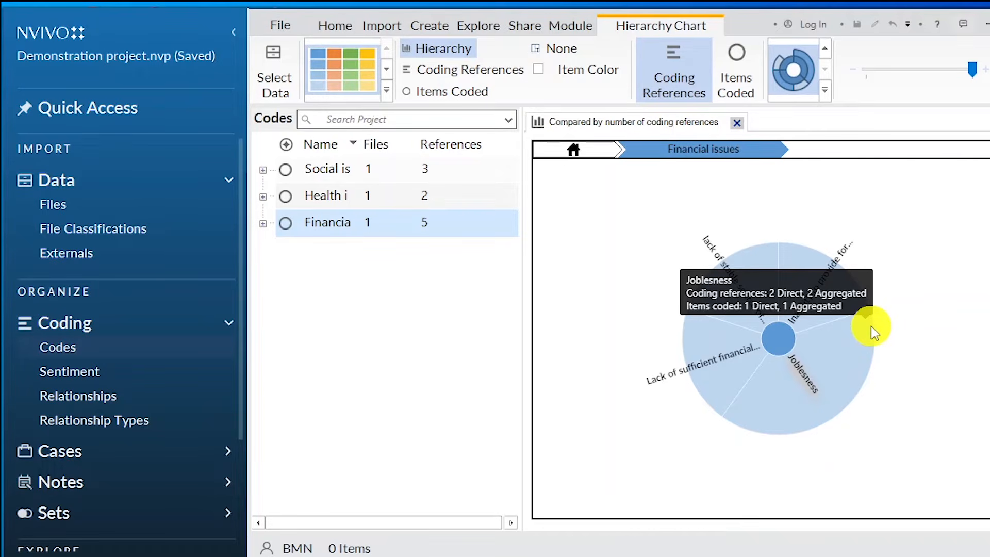
mouse_move(829, 317)
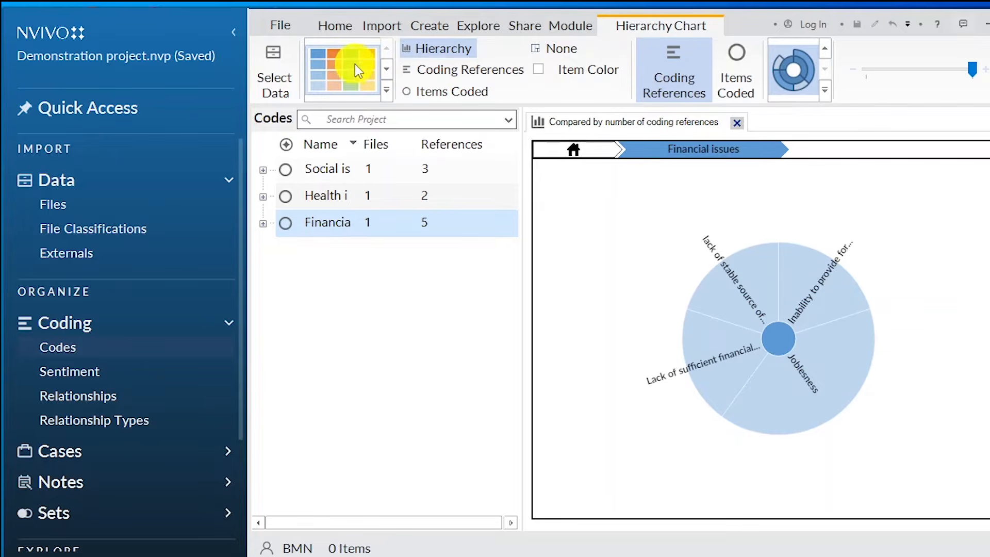
Apply the grey color scheme to the sunburst chart and check the coding references of its segments.
left_click(385, 66)
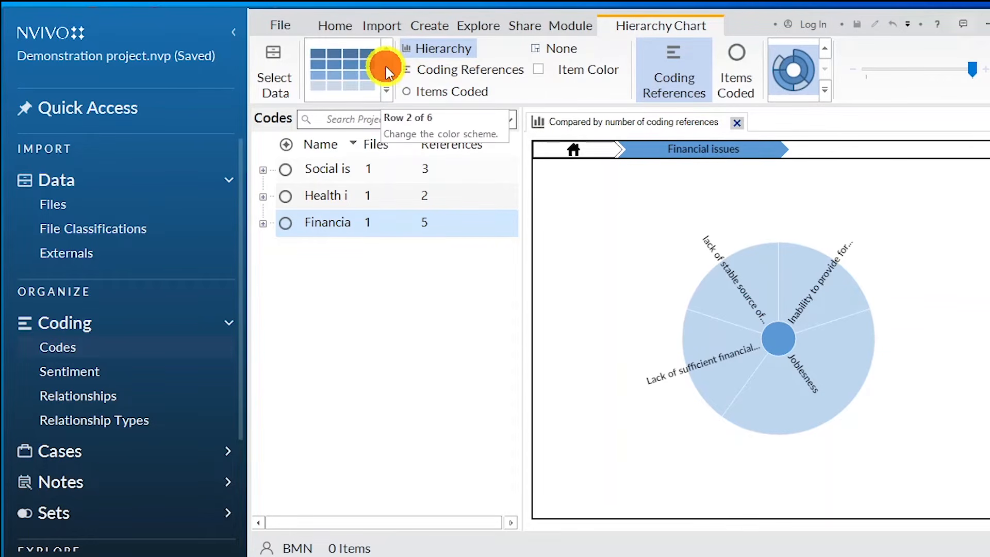
left_click(385, 63)
left_click(385, 64)
left_click(375, 72)
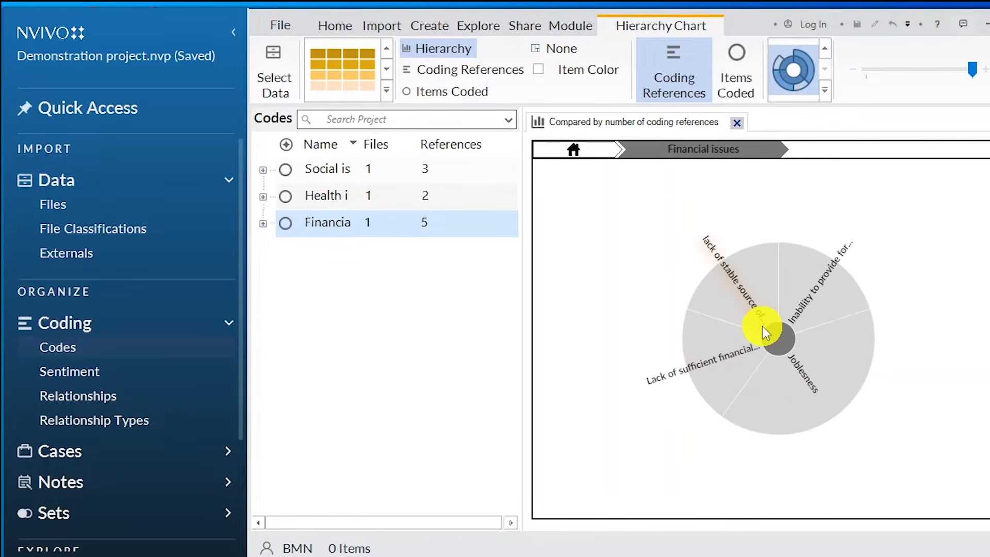
mouse_move(789, 298)
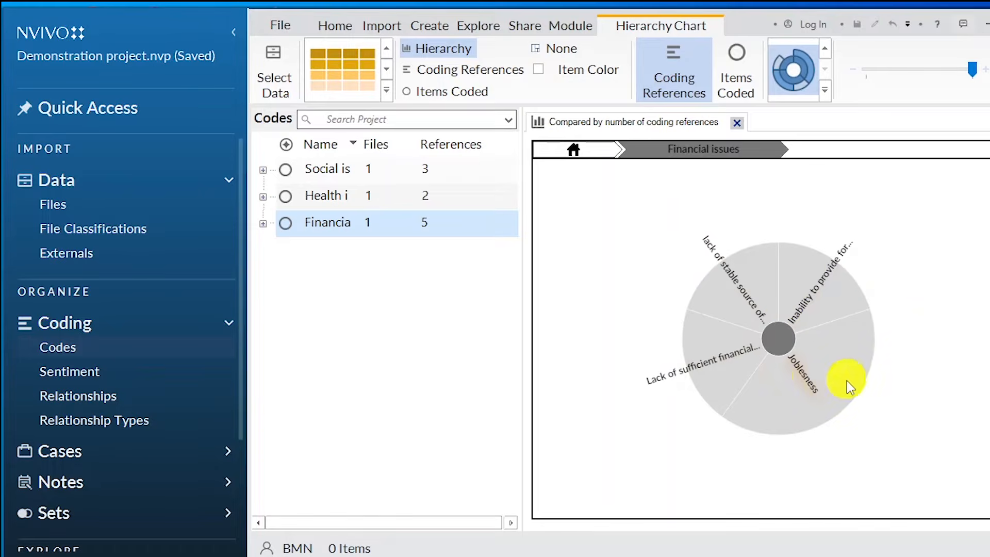
mouse_move(699, 363)
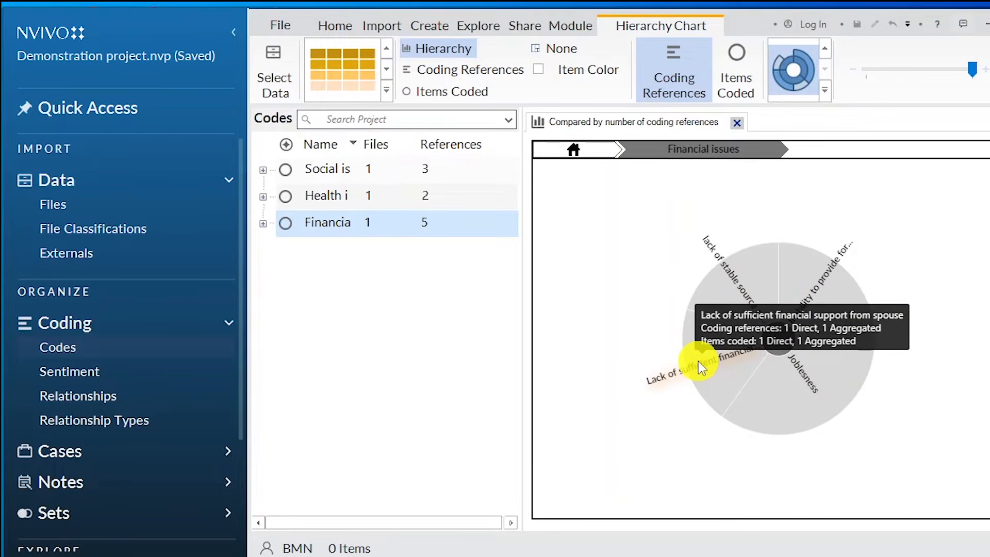
mouse_move(824, 279)
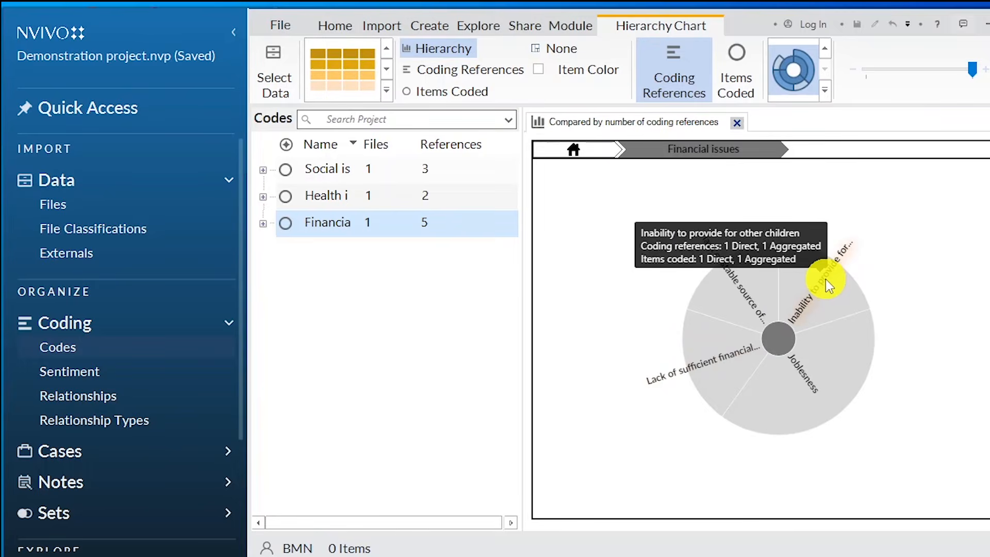
mouse_move(756, 292)
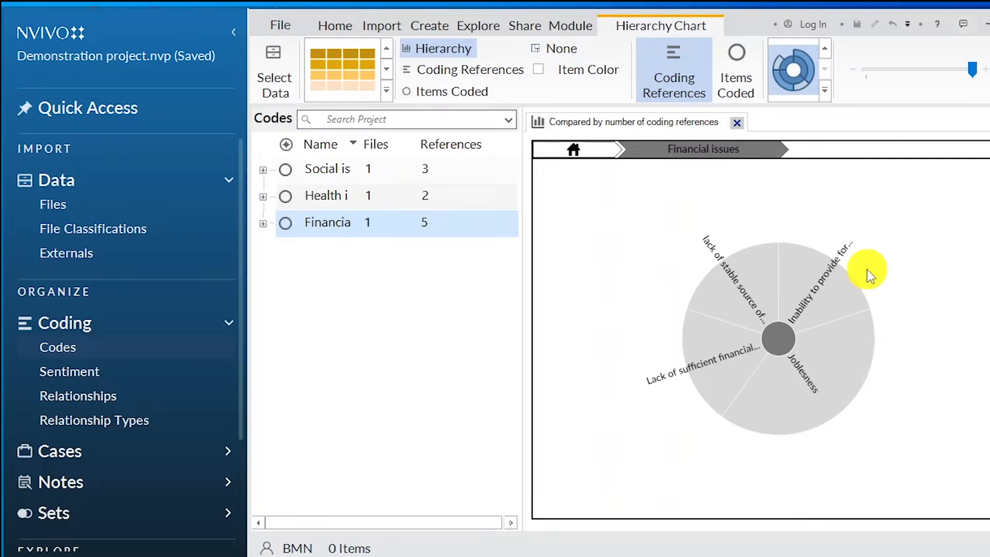
Export the sunburst chart as a PNG file named 1 in the Nvivo Free Training for Beginners folder under Desktop, Youtube.
key("ctrl+shift+e")
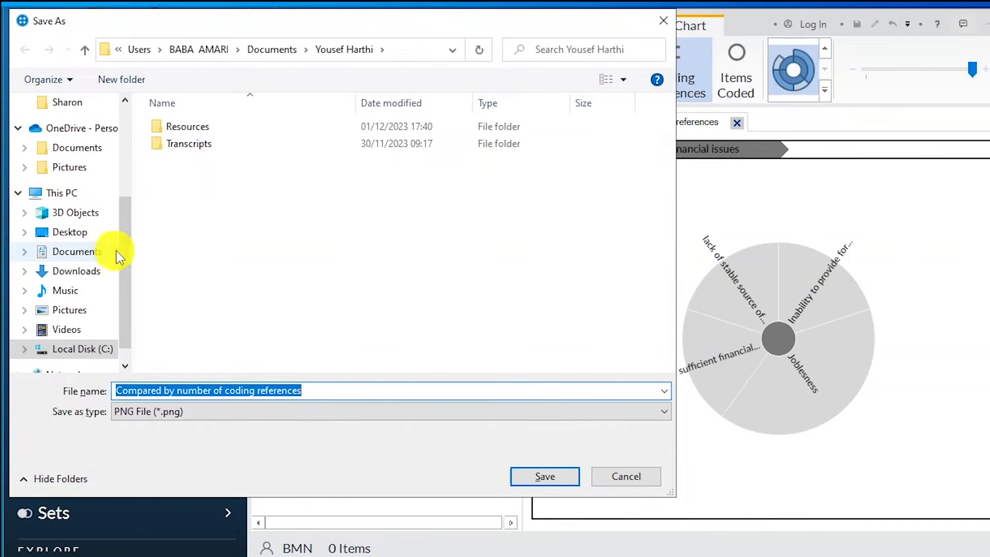
scroll(115, 250, "up", 5)
left_click(46, 135)
scroll(258, 227, "down", 1)
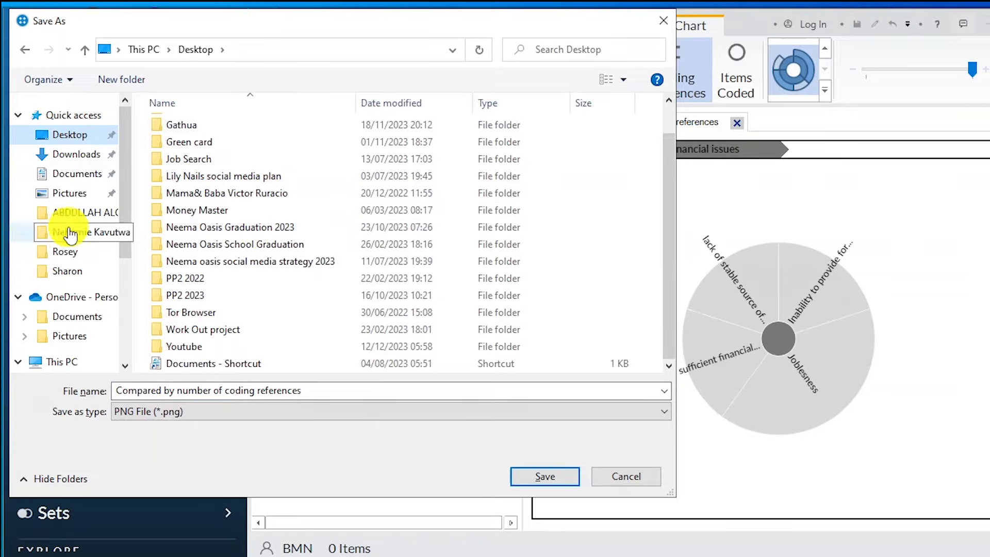
left_click_drag(116, 390, 316, 387)
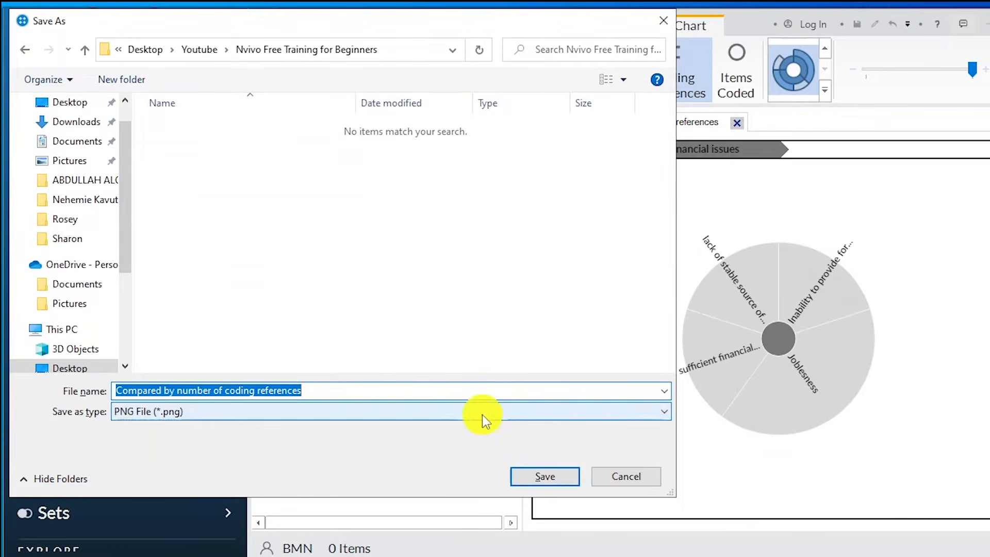
type("1")
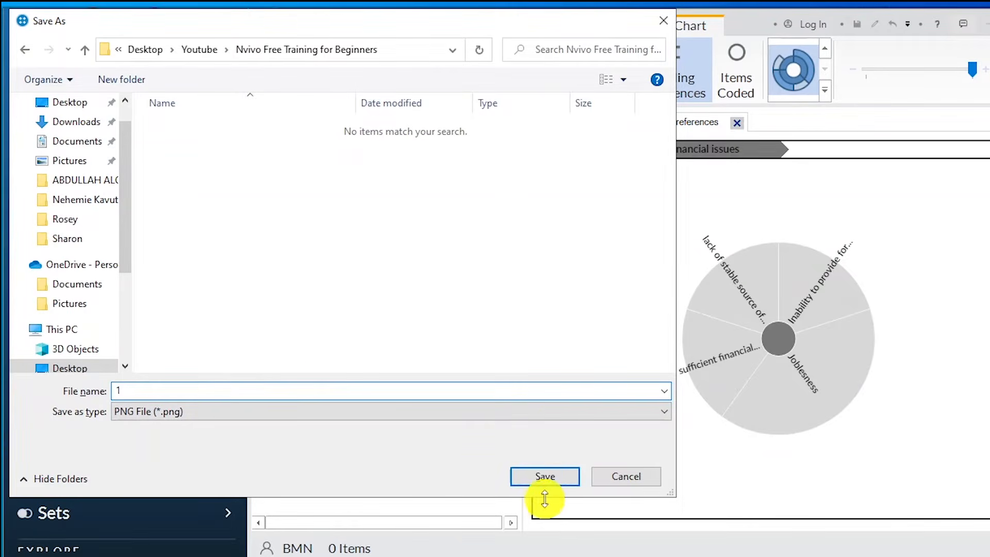
left_click(541, 479)
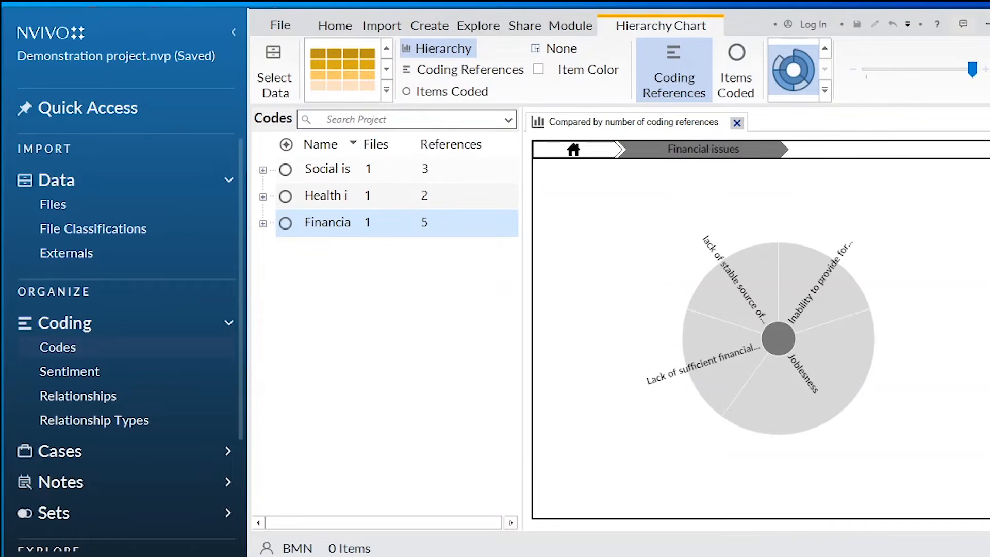
Open the exported 1.png from its folder to check the chart image, and put the image viewer away.
left_click(786, 213)
double_click(786, 213)
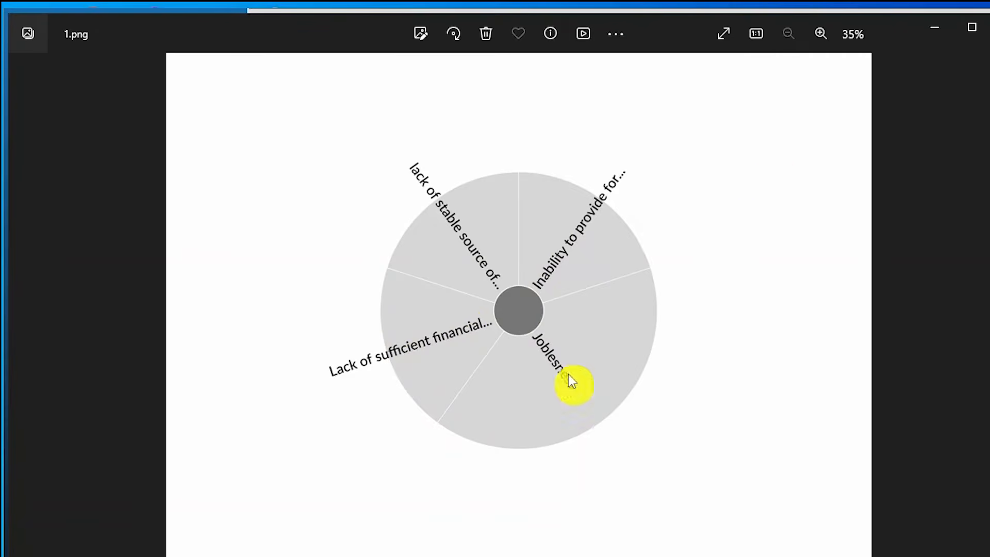
left_click(933, 32)
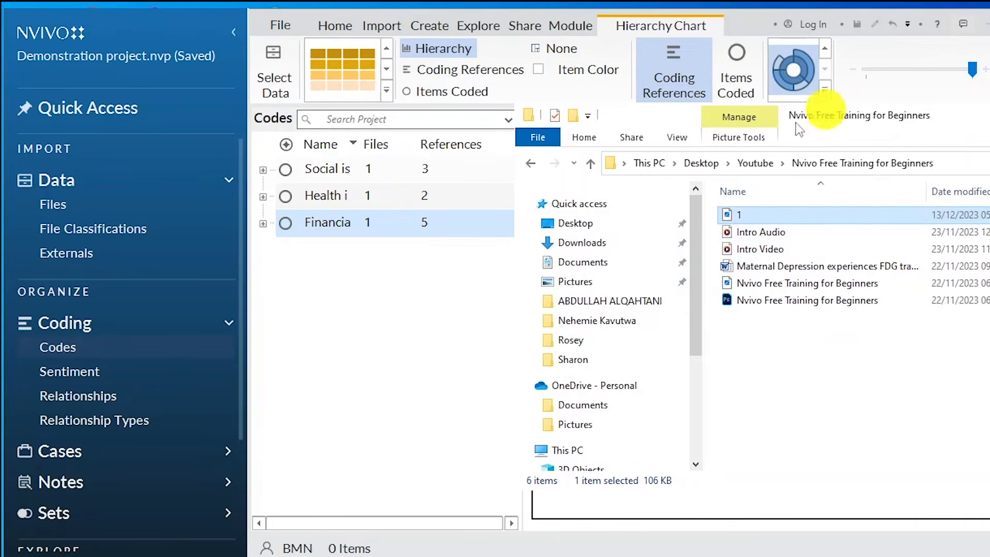
Close the hierarchy chart and create a new mind map named Health issues.
left_click(364, 367)
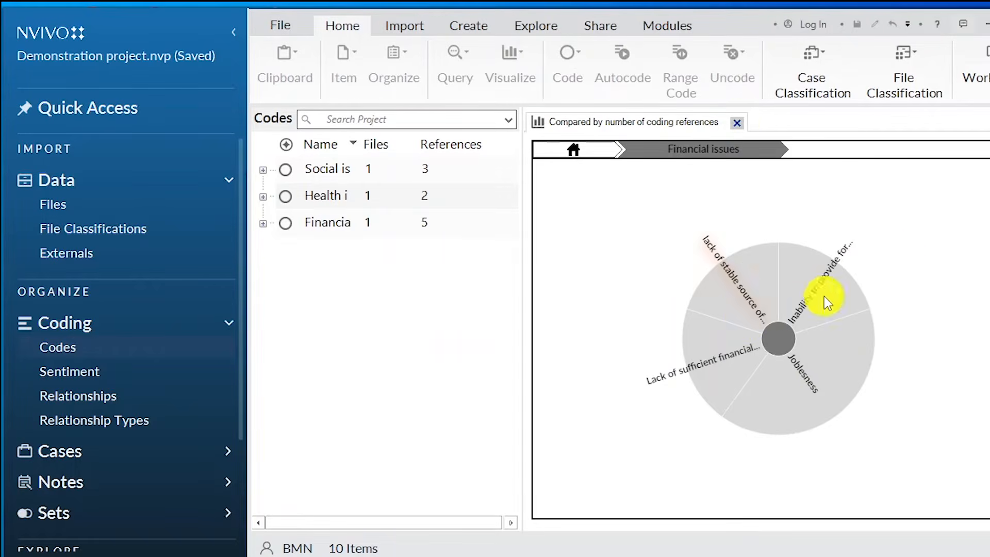
left_click(737, 122)
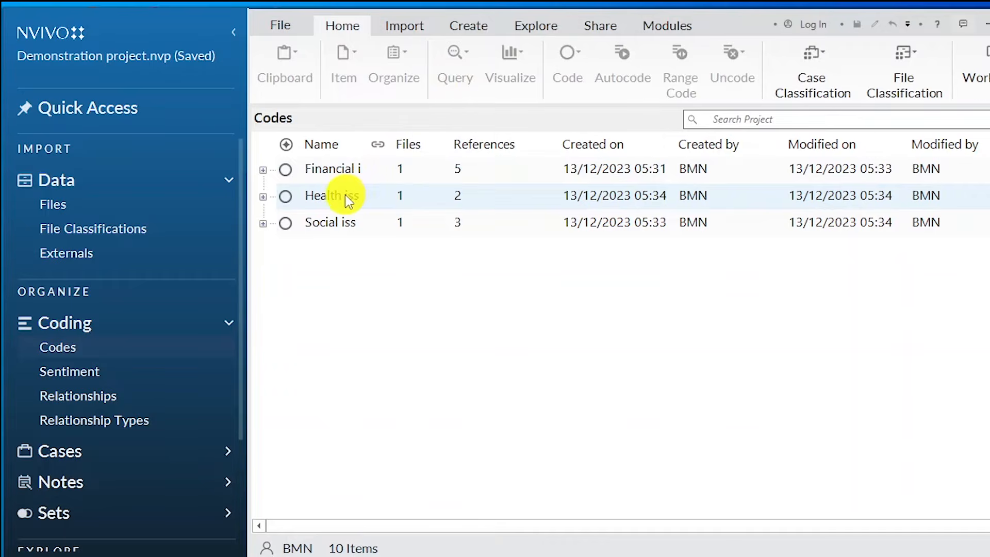
left_click(468, 25)
left_click(525, 26)
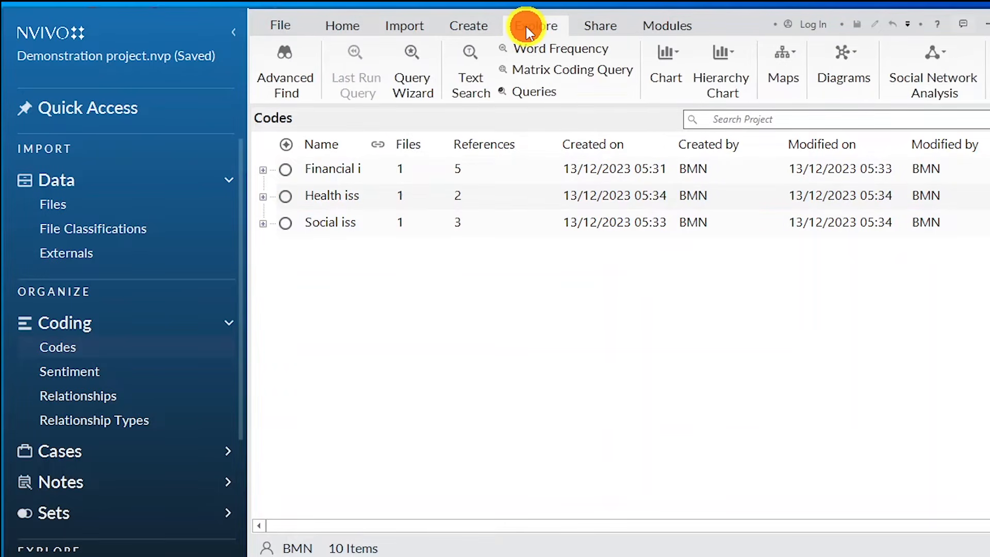
left_click(778, 69)
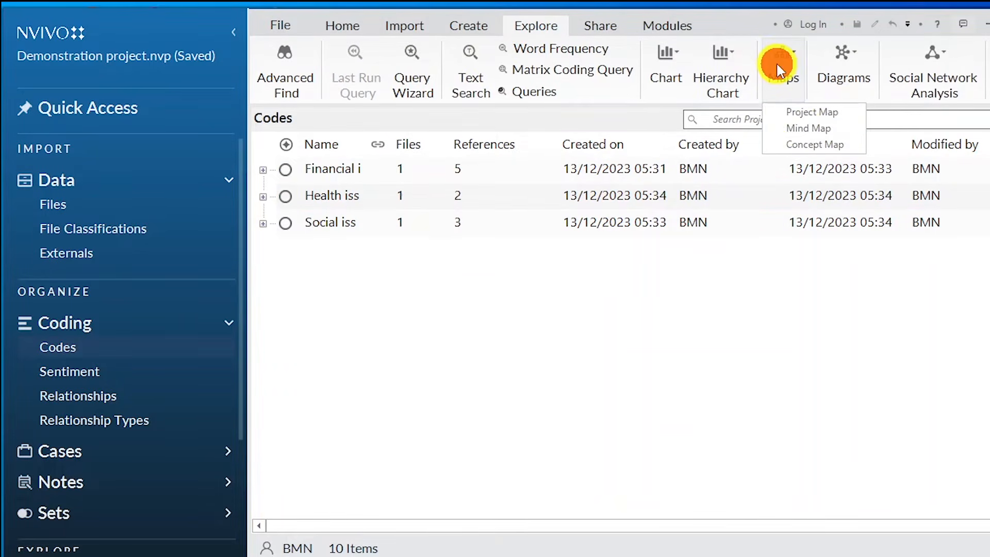
left_click(802, 128)
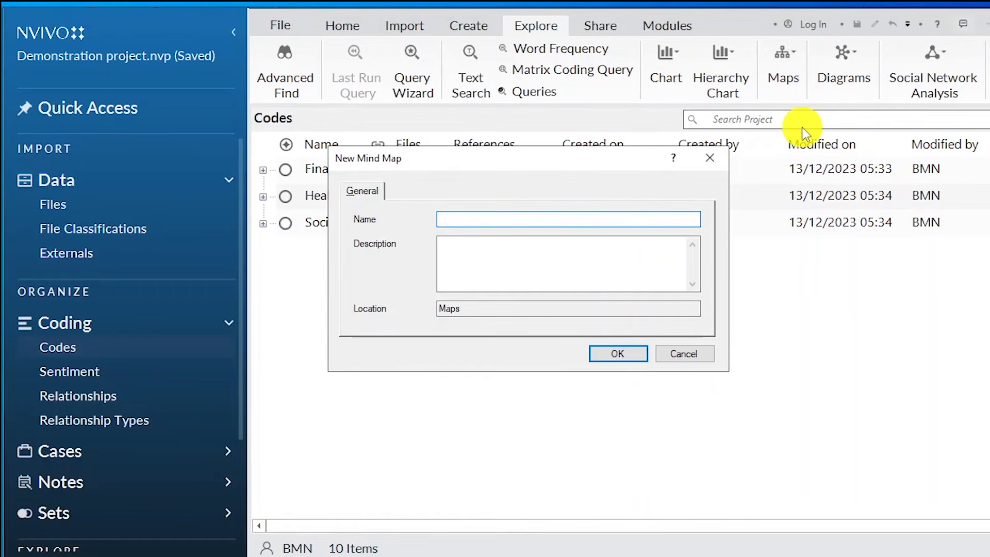
type("Health issues")
left_click(615, 349)
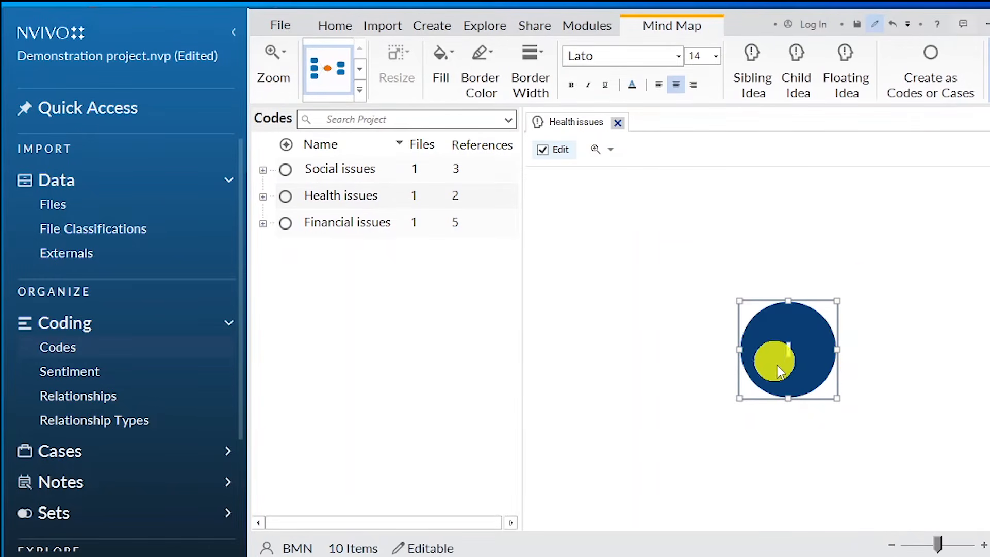
Expand the Social issues code and copy its name from its code properties.
left_click(325, 195)
left_click(263, 197)
left_click(263, 169)
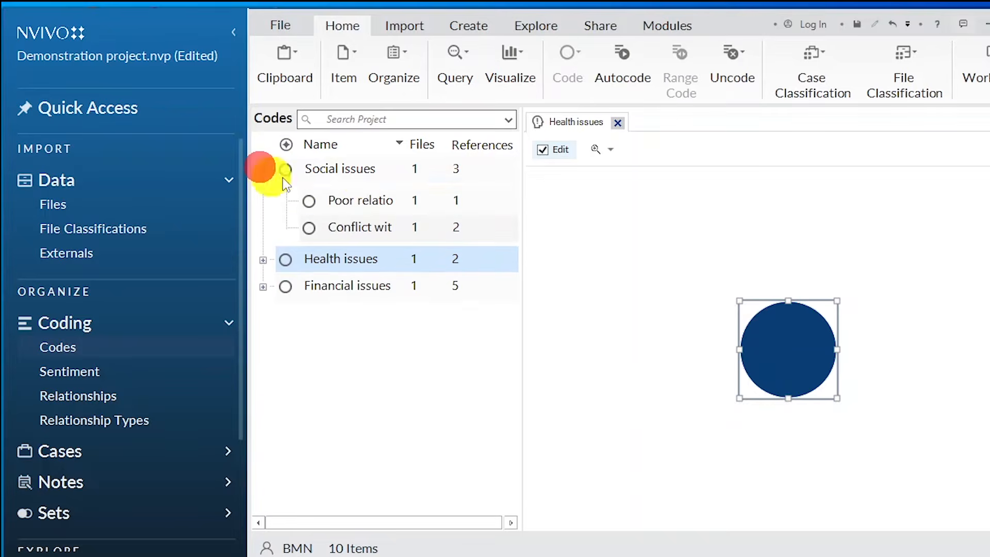
right_click(358, 159)
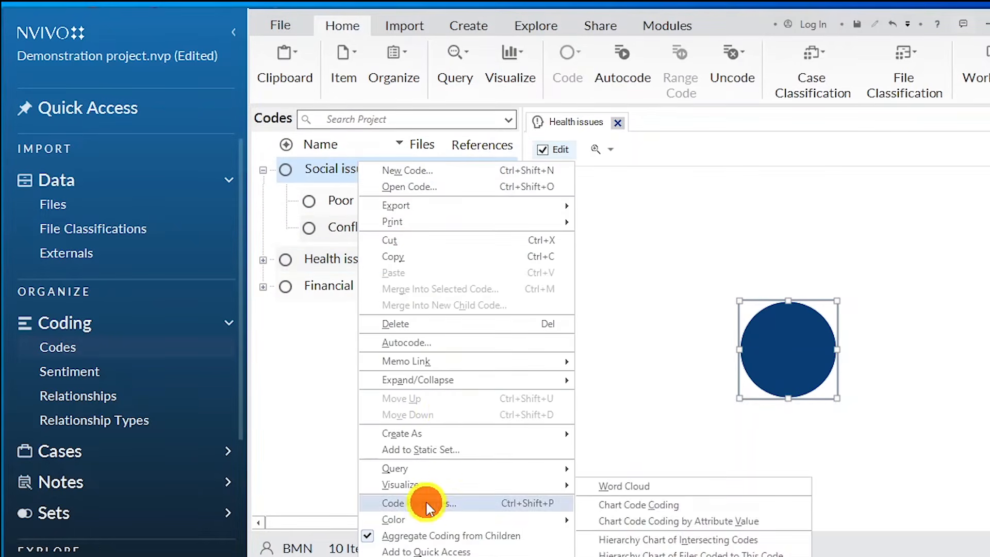
left_click(426, 502)
key("ctrl+c")
right_click(441, 193)
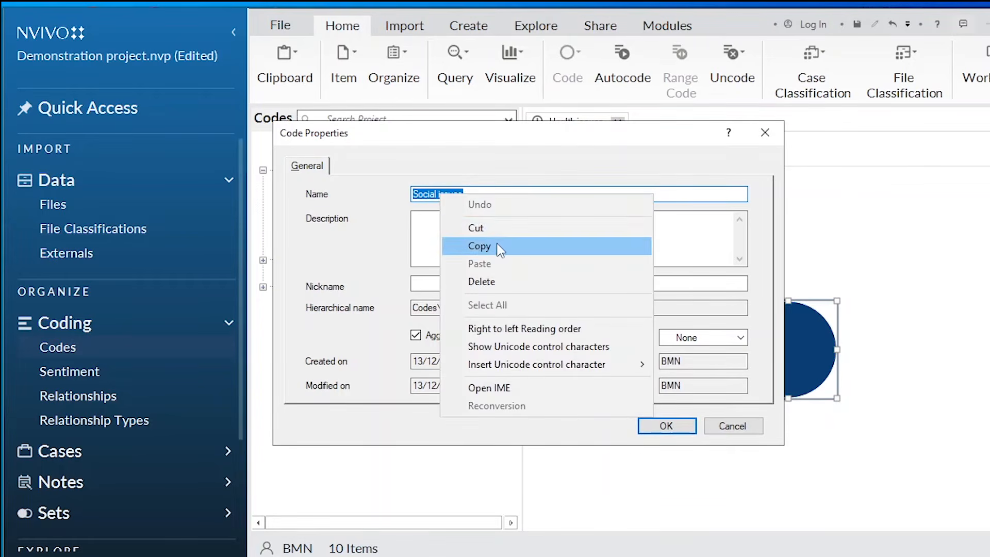
left_click(497, 247)
left_click(658, 421)
Label the mind map's central idea Social issues and enlarge its circle so the label fits on one line.
left_click(801, 345)
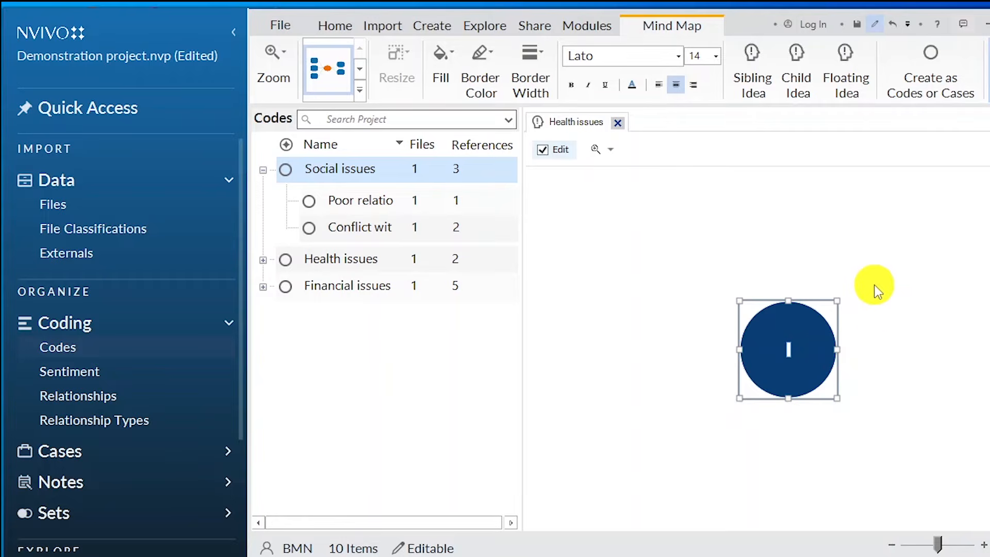
key("ctrl+v")
left_click(834, 230)
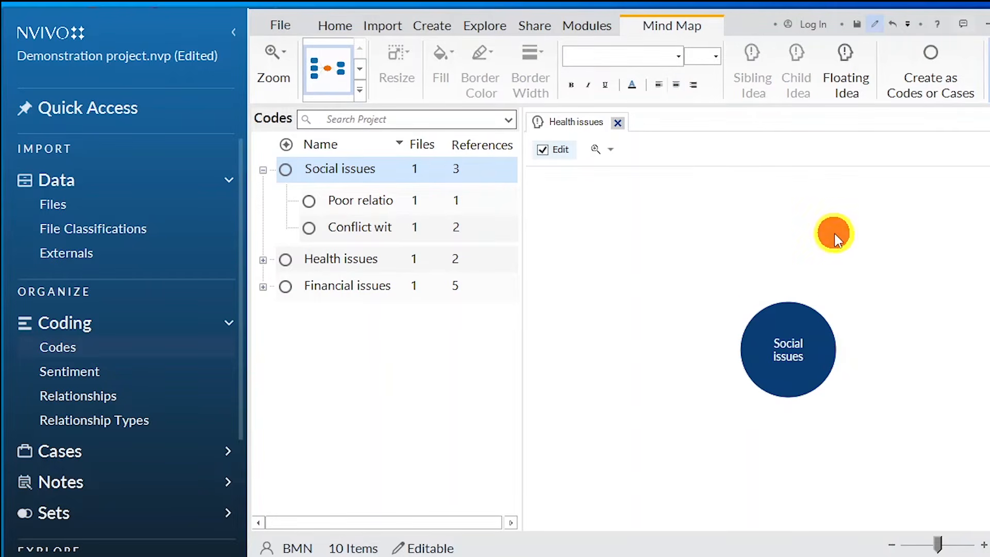
left_click(808, 354)
mouse_move(835, 397)
left_mouse_down()
mouse_move(852, 398)
mouse_move(828, 376)
mouse_move(841, 398)
left_mouse_up()
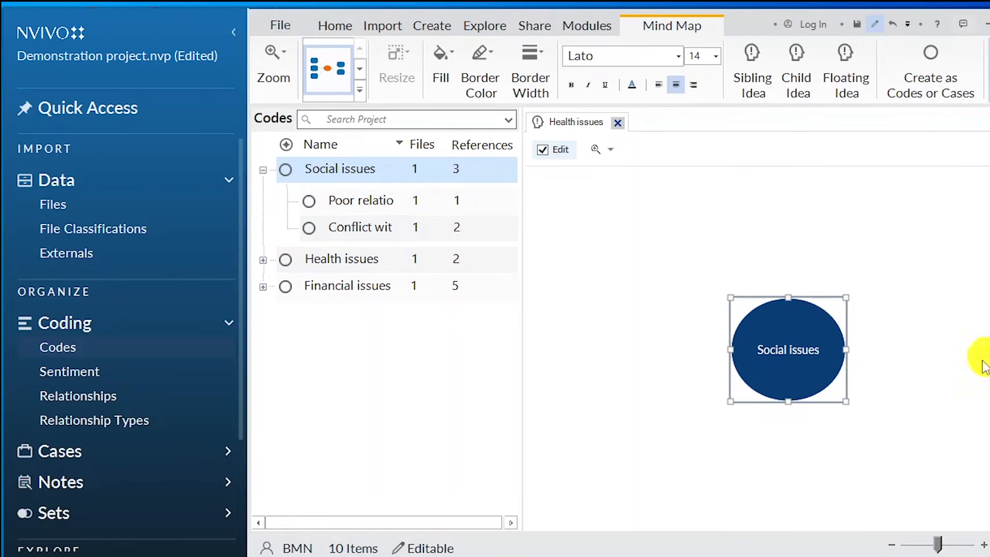
Add two child ideas to the Social issues central idea.
left_click(805, 322)
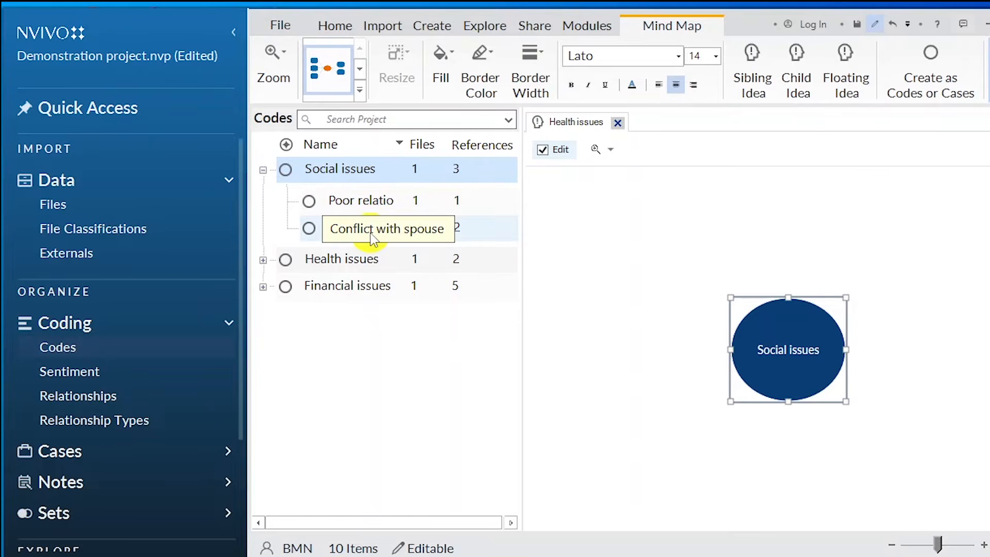
left_click(761, 336)
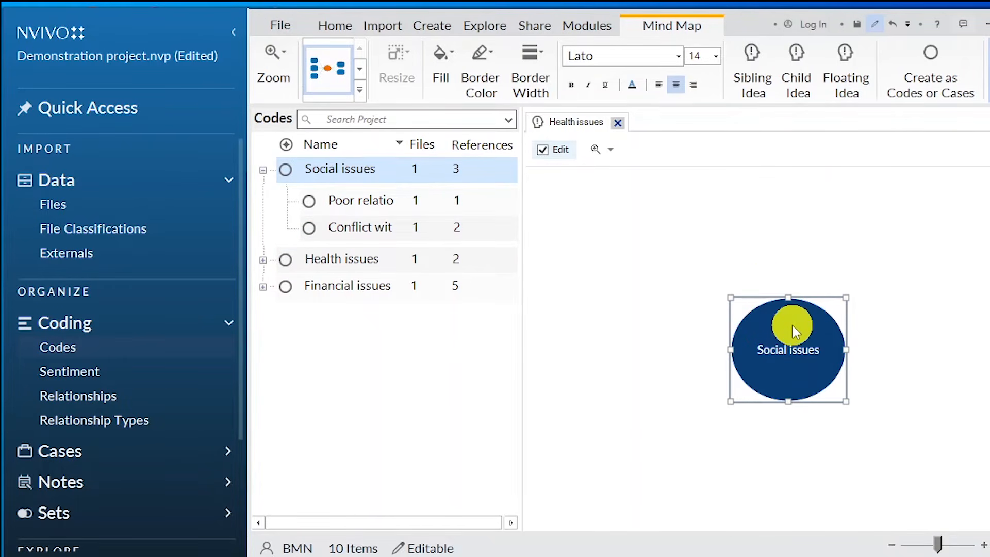
left_click(796, 79)
left_click(865, 340)
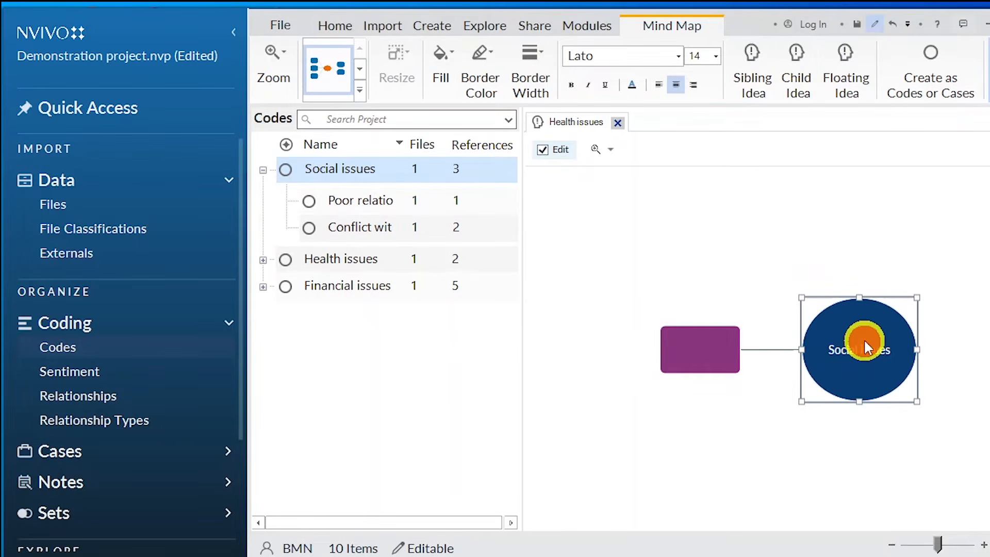
left_click(794, 85)
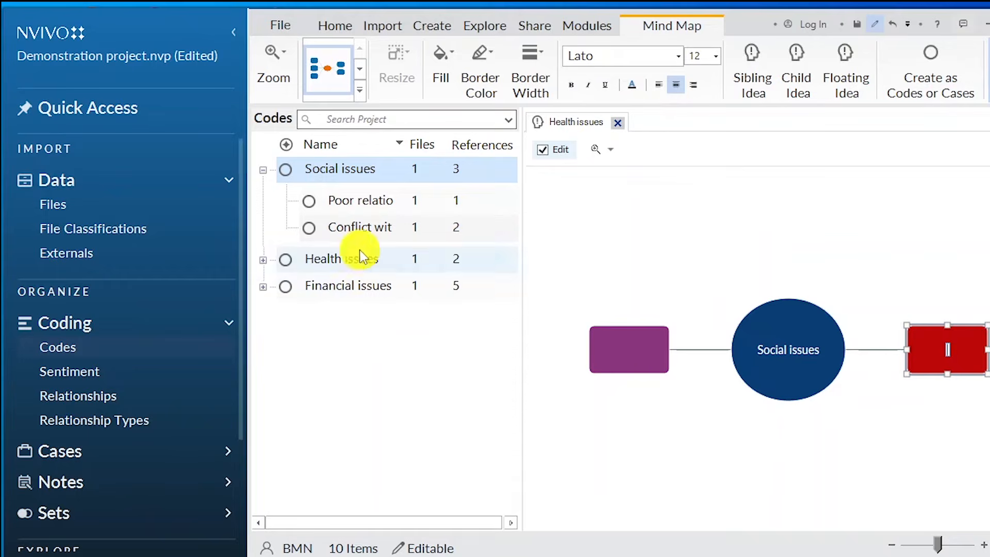
Copy the name of the Poor relationship with neighbors code into the purple child idea.
right_click(358, 199)
left_click(392, 539)
right_click(494, 199)
key("ctrl+c")
left_click(529, 246)
left_click(686, 428)
double_click(632, 348)
key("ctrl+v")
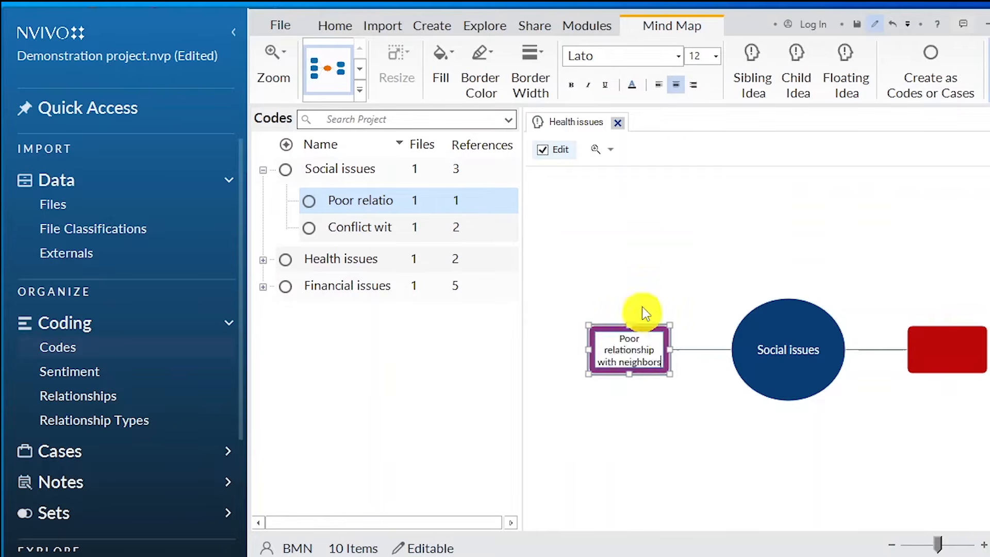
left_click(652, 248)
Copy the name of the Conflict with spouse code into the red child idea.
right_click(361, 225)
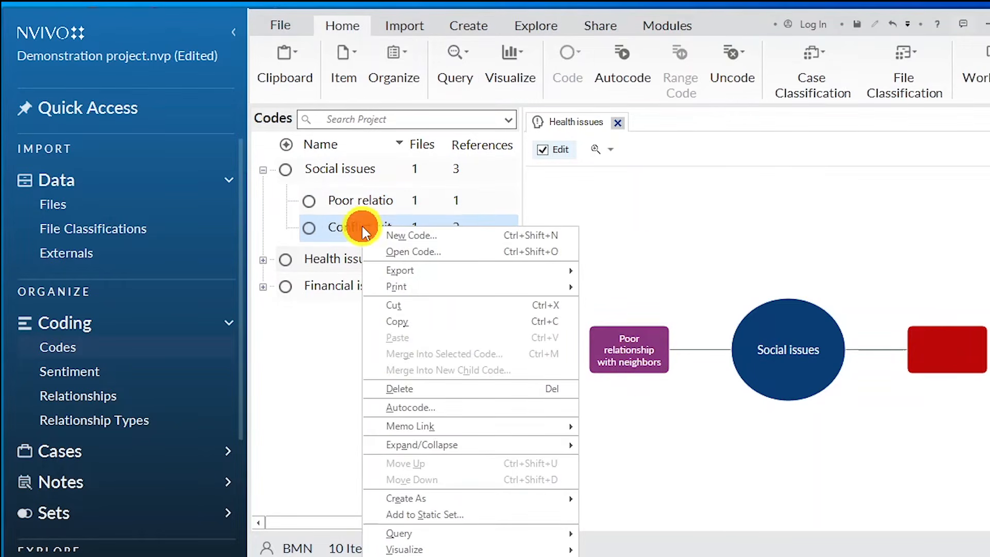
left_click(413, 551)
key("ctrl+c")
left_click(647, 426)
double_click(939, 345)
key("ctrl+v")
left_click(924, 246)
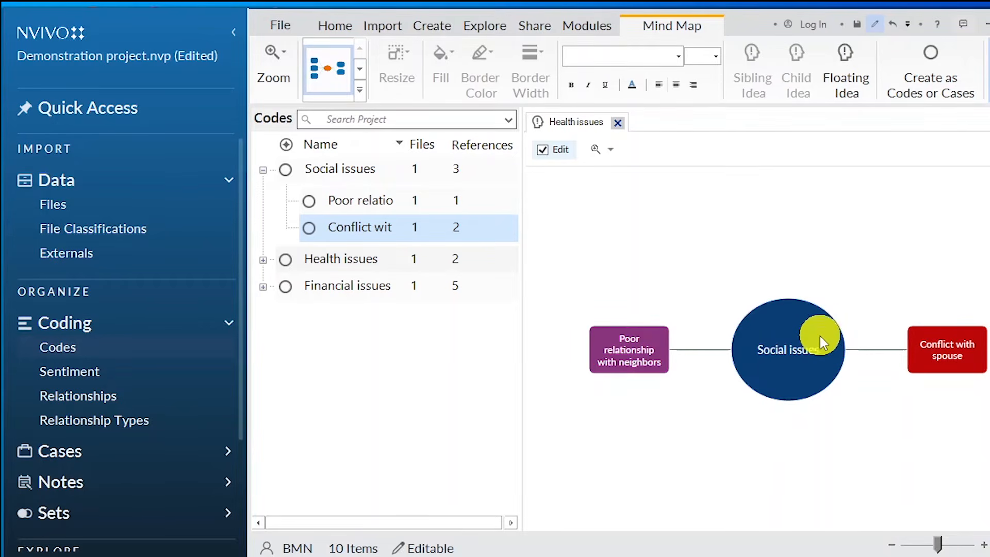
Change the mind map layout so both child ideas sit in a row beneath Social issues.
left_click(801, 326)
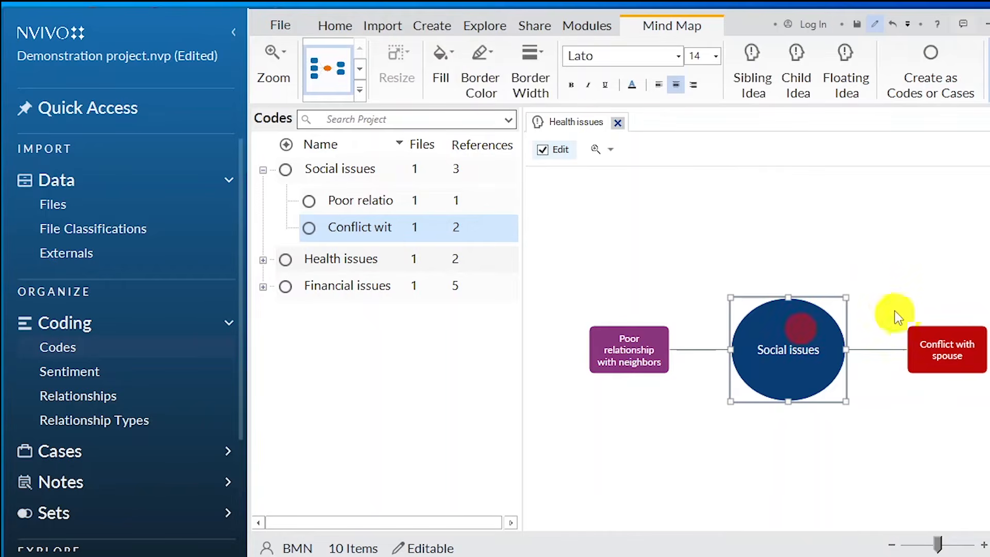
left_click(358, 67)
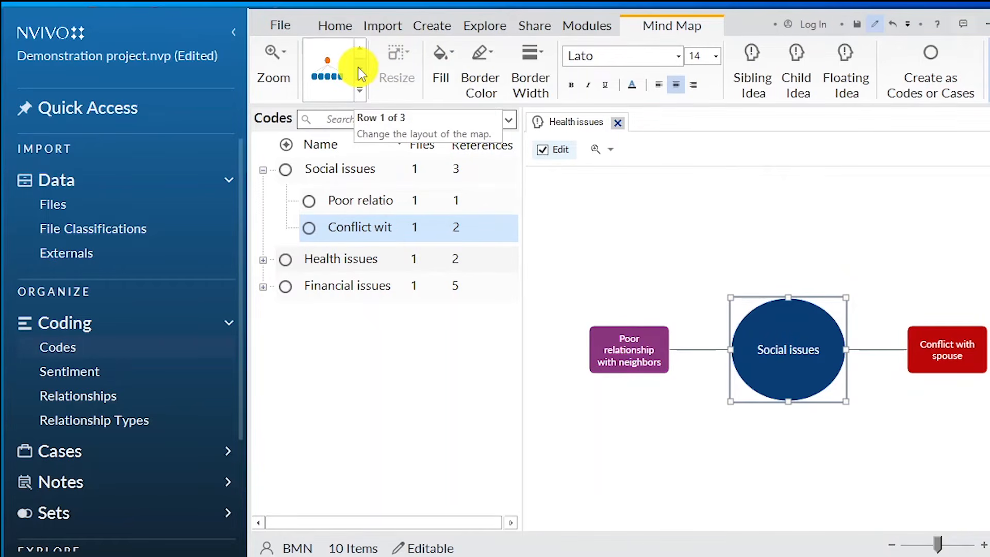
left_click(783, 238)
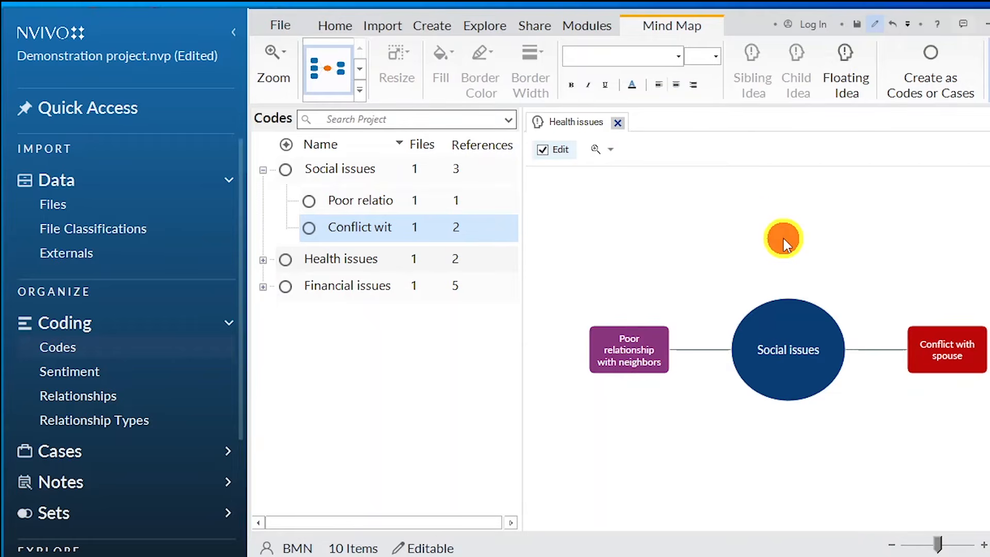
left_click(340, 69)
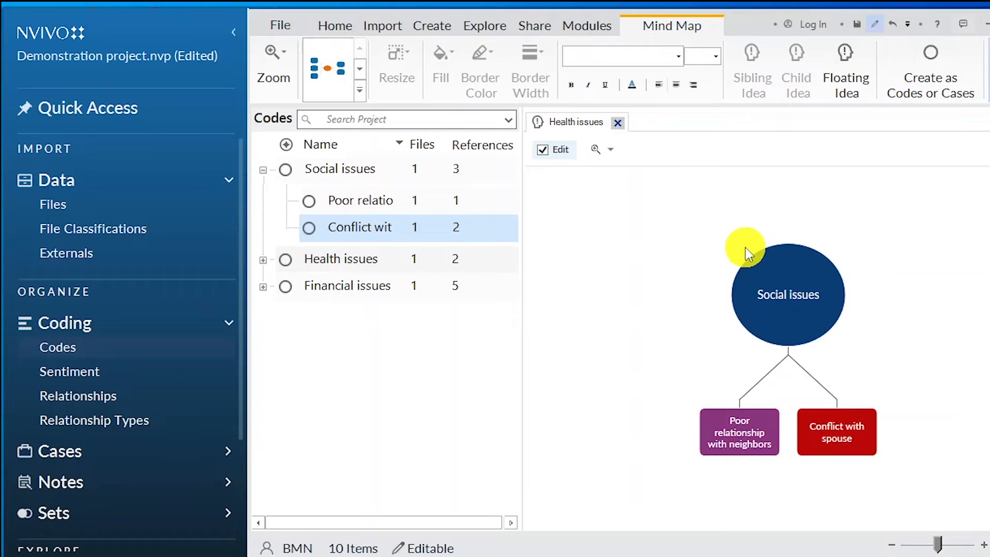
Select all mind map ideas, try a blue fill, and set their fill to white.
key("ctrl+a")
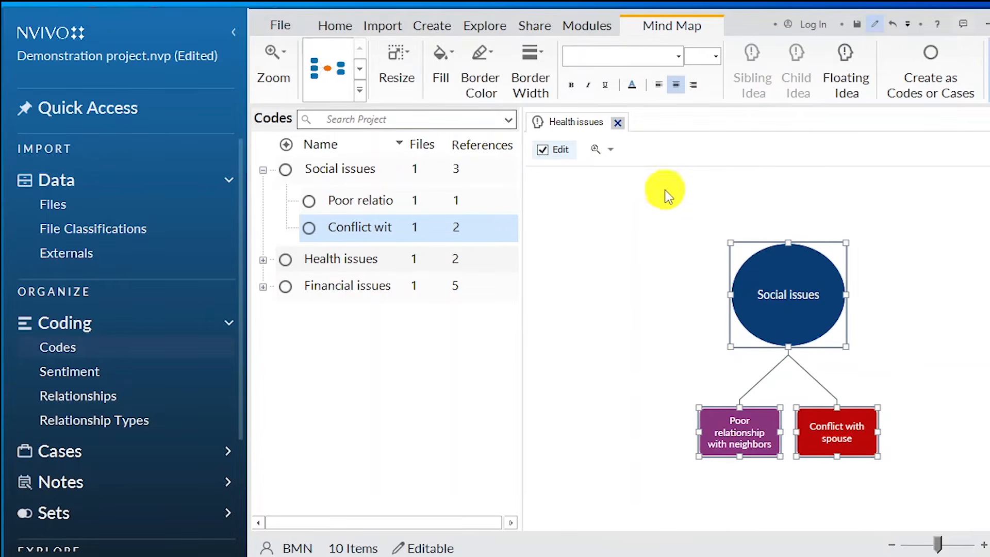
left_click(449, 64)
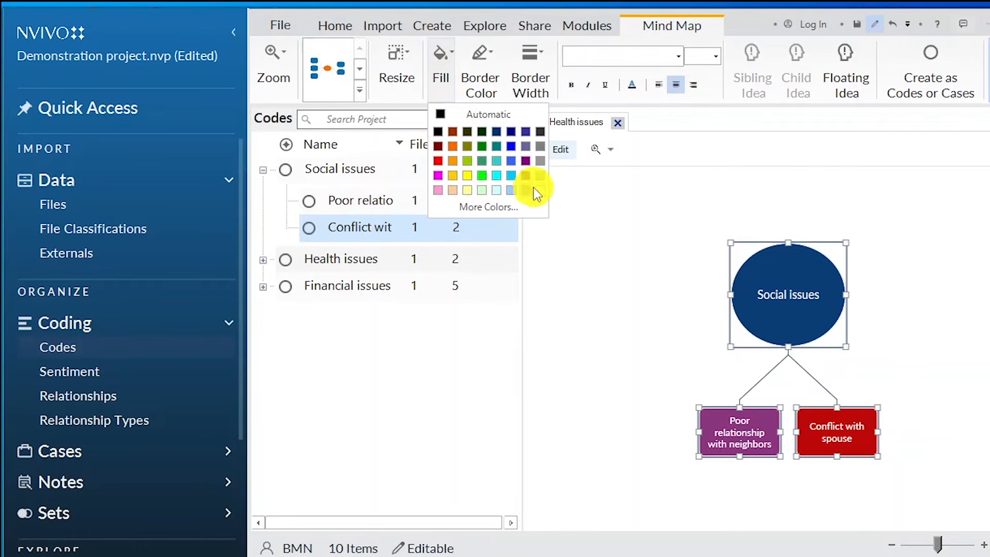
left_click(508, 161)
left_click(445, 74)
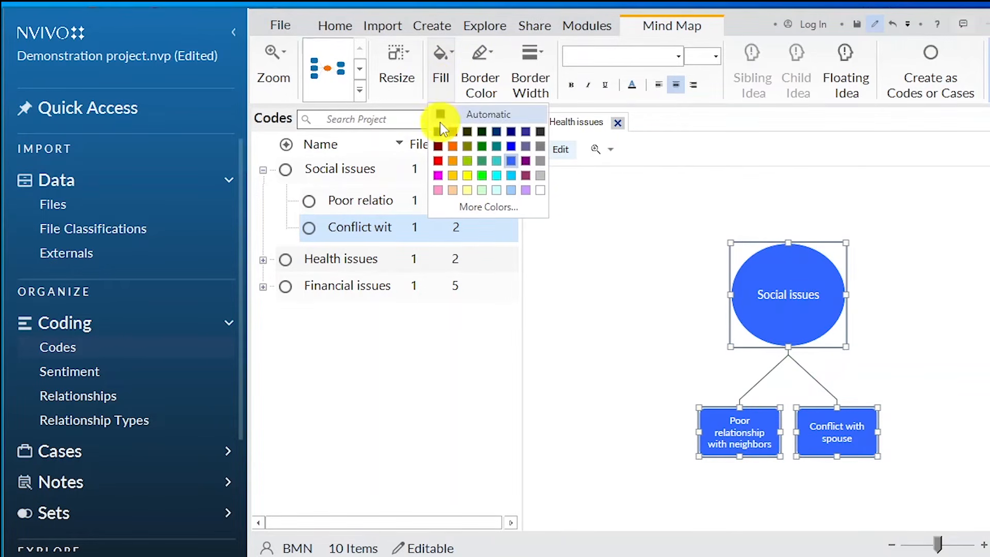
left_click(544, 191)
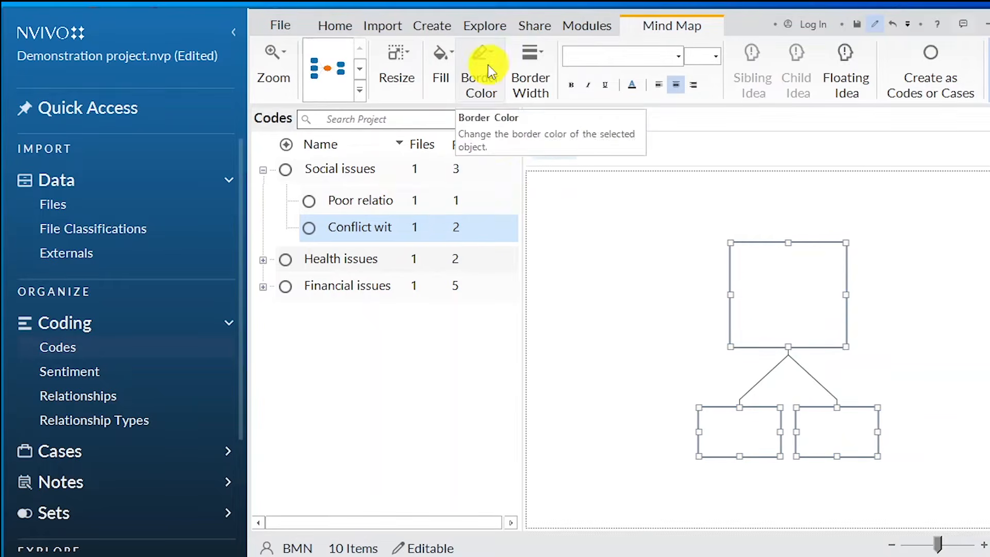
Try a green border on the selected ideas and set their border color to black.
left_click(482, 65)
left_click(509, 171)
left_click(481, 61)
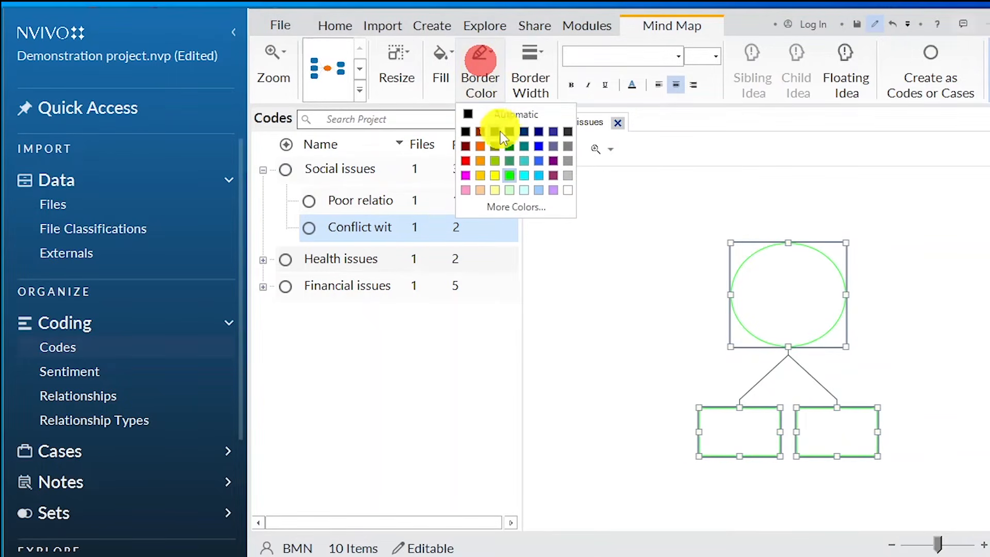
left_click(469, 128)
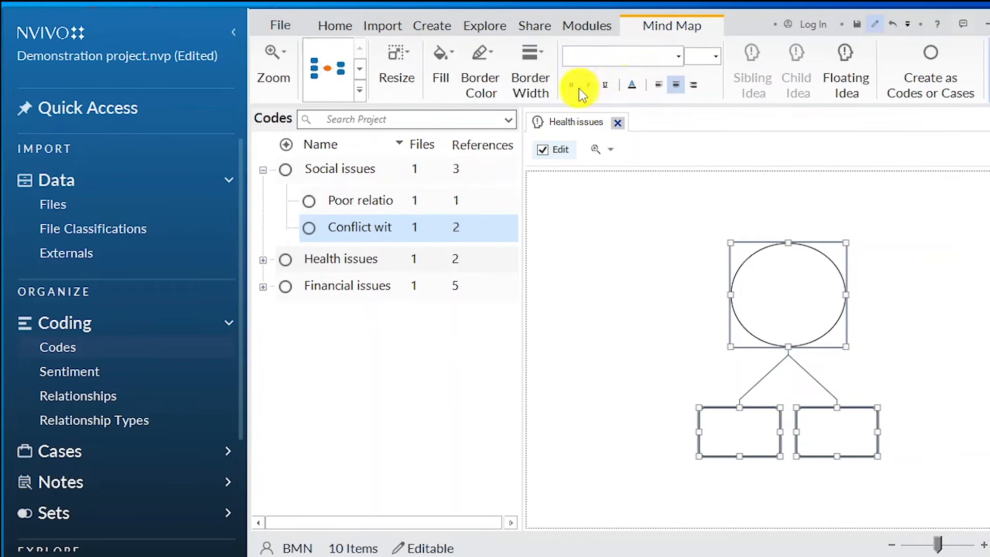
Try orange text on the selected ideas and set their font color to black.
left_click(629, 85)
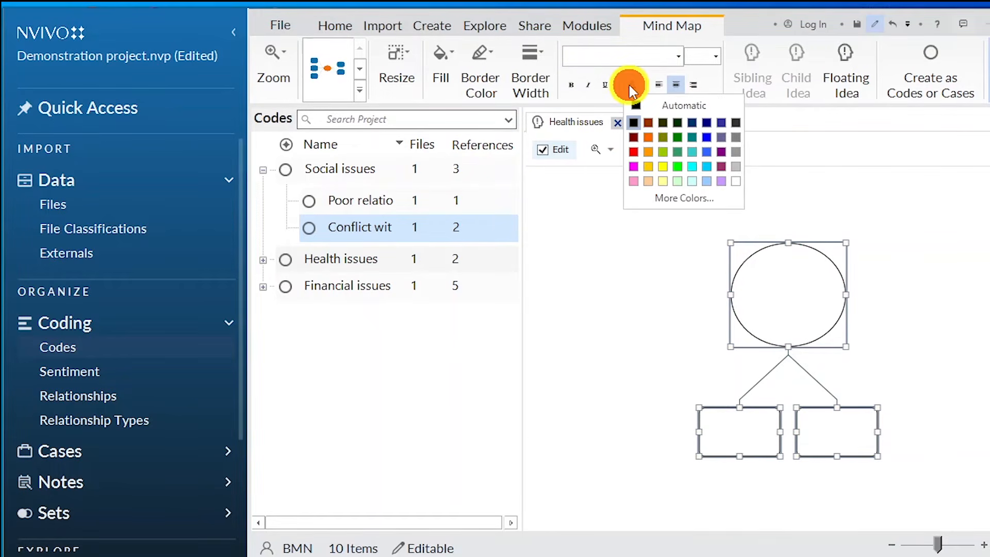
left_click(647, 139)
left_click(635, 84)
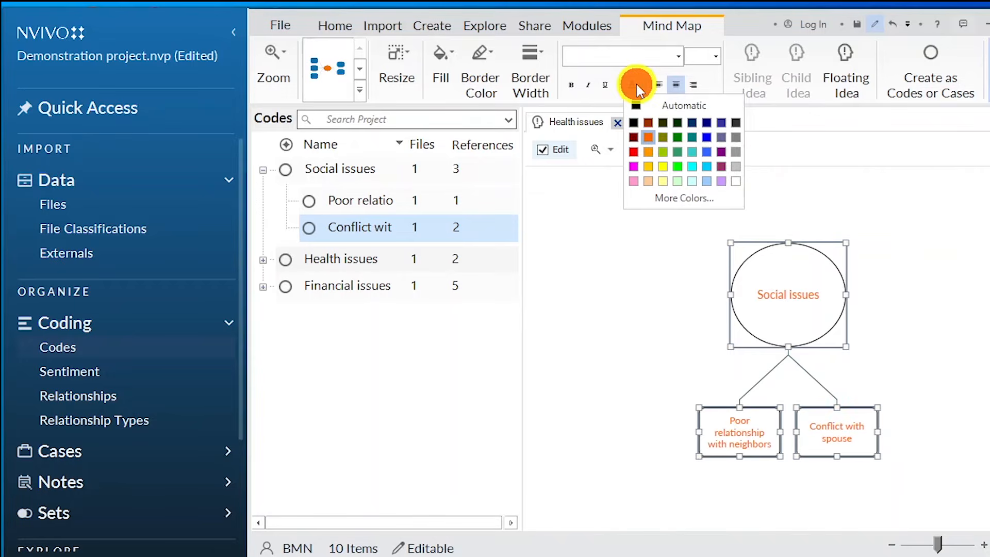
left_click(636, 121)
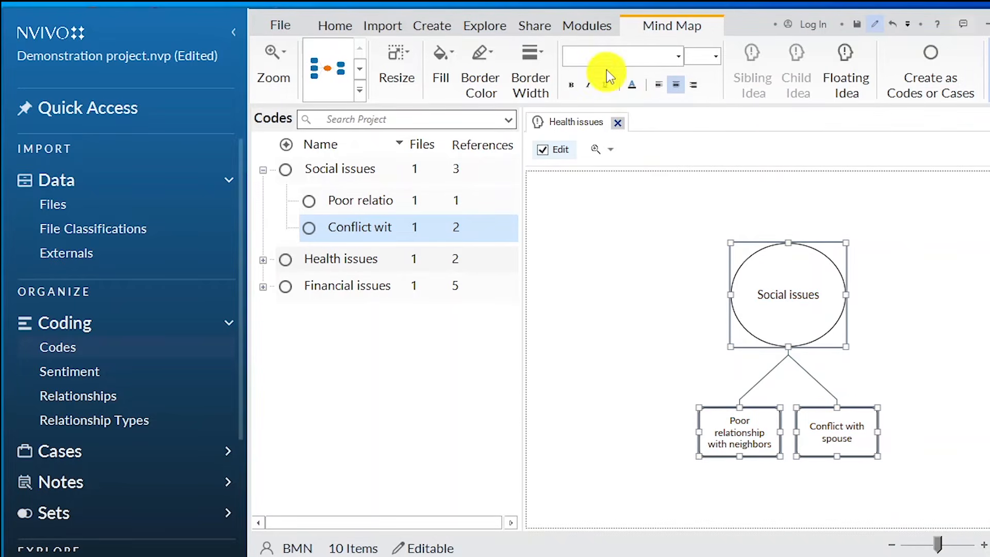
Set the text of all mind map ideas to Times New Roman, size 12, and deselect them.
left_click(639, 56)
type("Times New Roman")
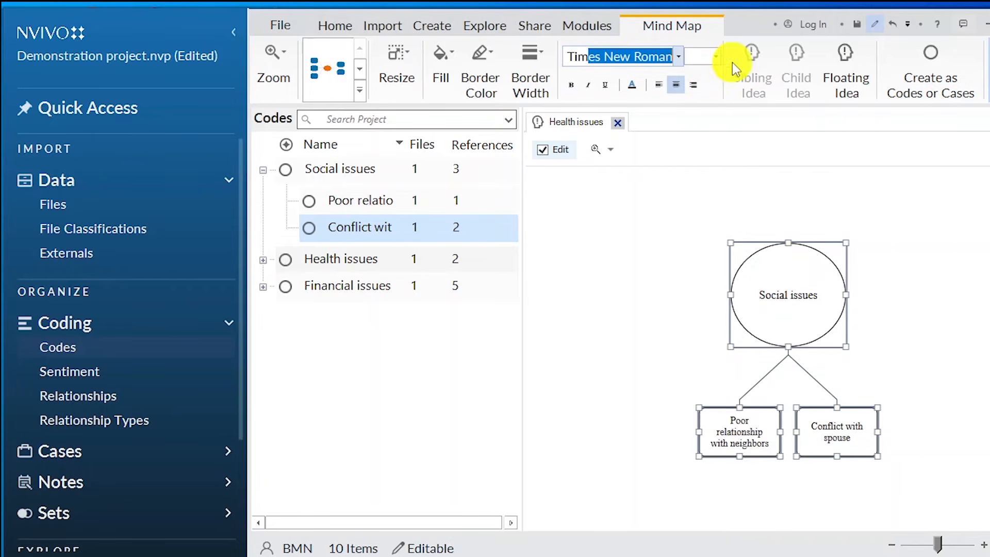
left_click(717, 57)
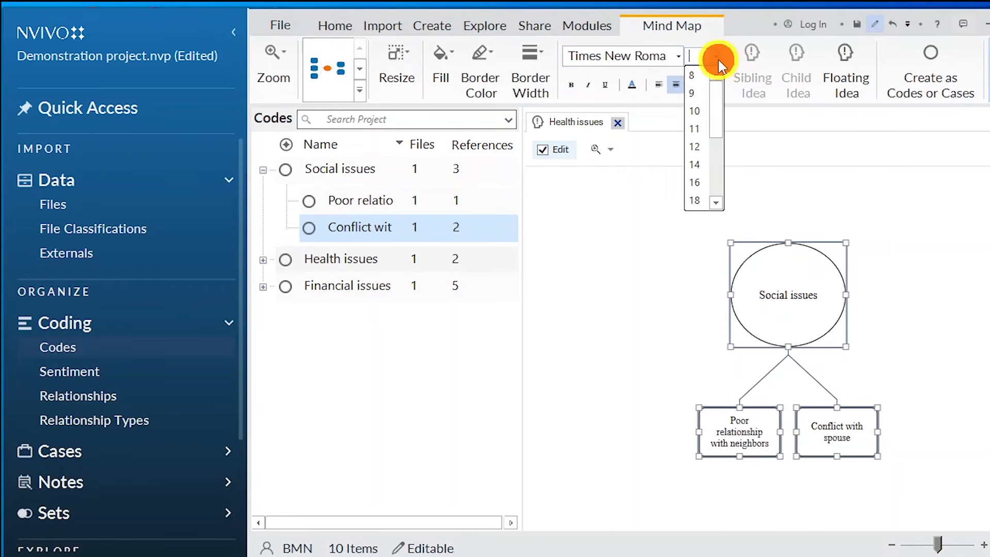
left_click(695, 145)
left_click(650, 274)
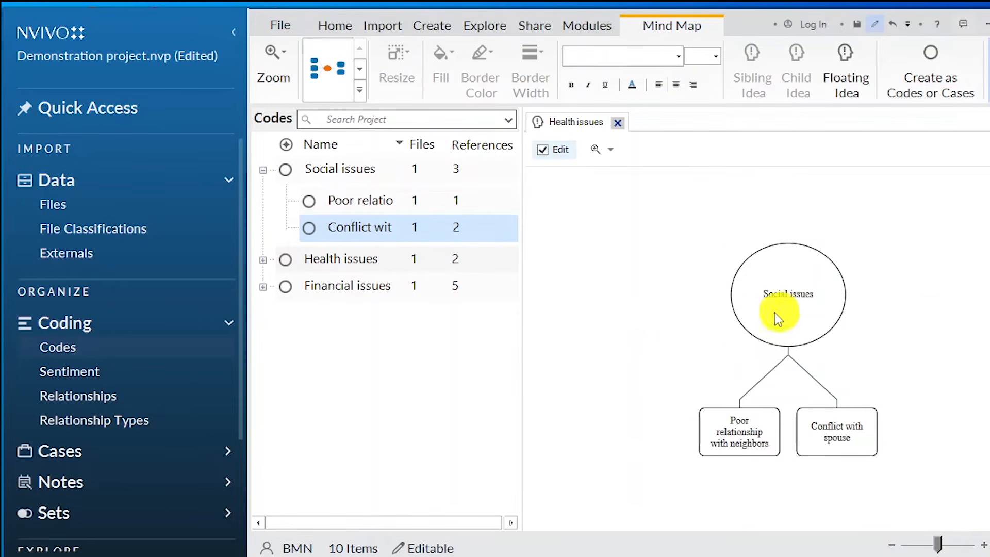
Make the Social issues idea text bold and export the mind map as a JPEG file named 2.
left_click(773, 296)
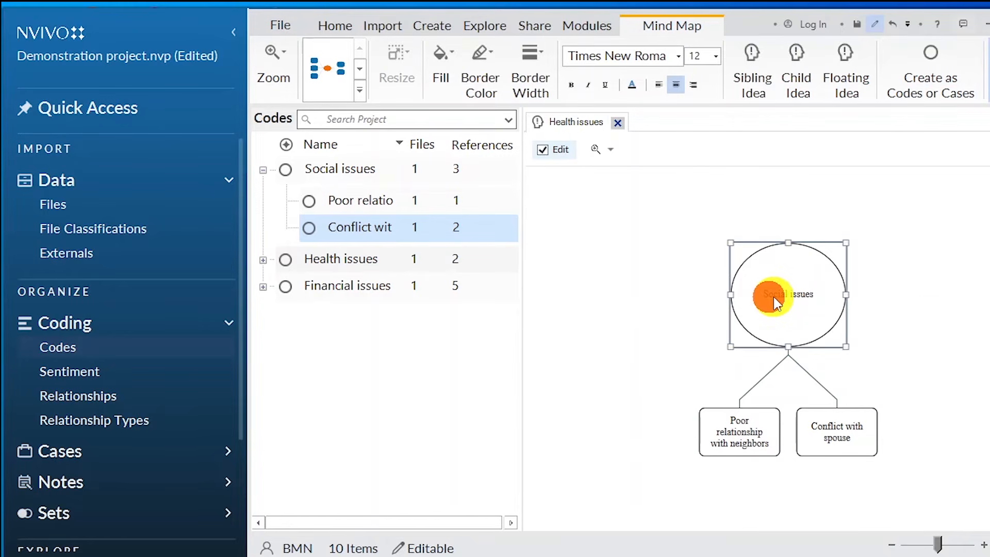
left_click(570, 86)
left_click(627, 342)
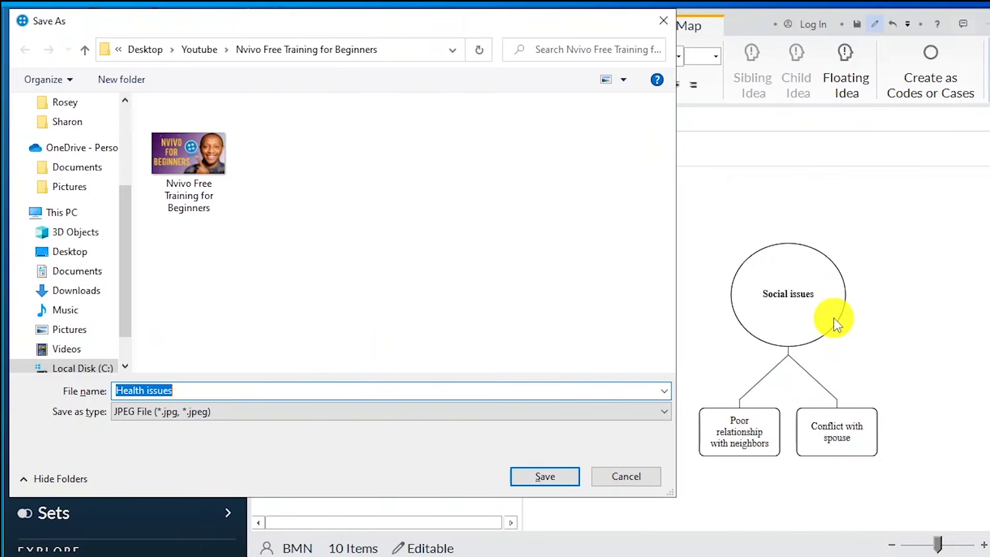
key("BackSpace")
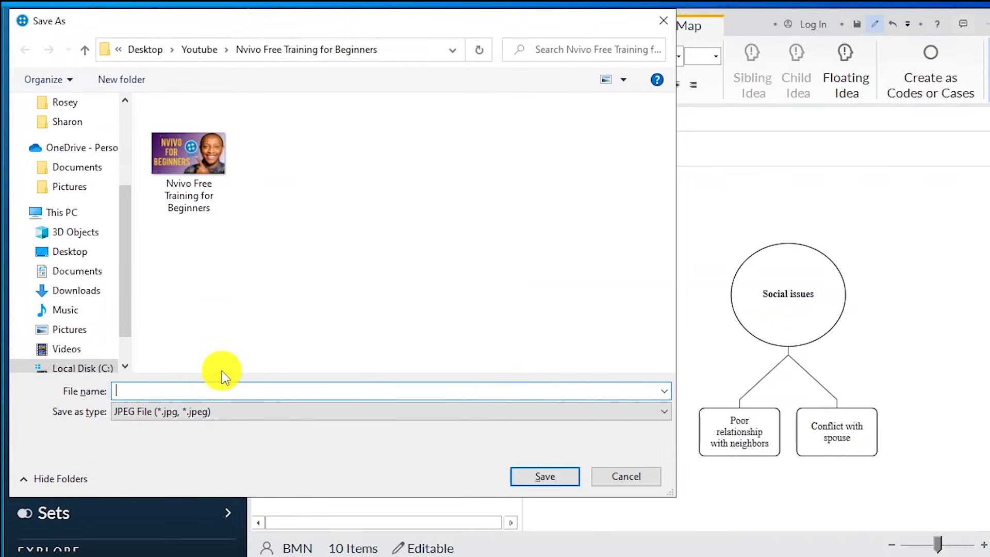
type("2")
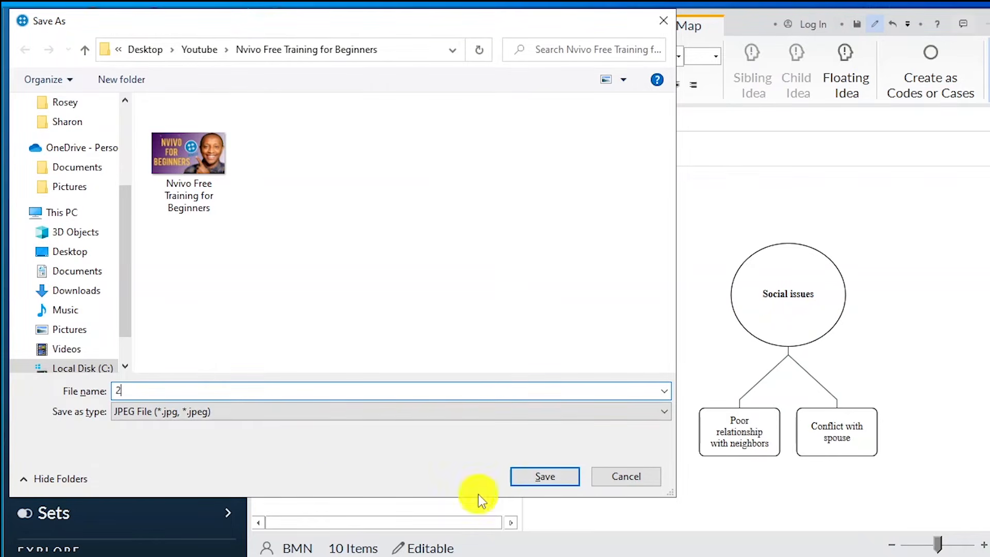
left_click(561, 482)
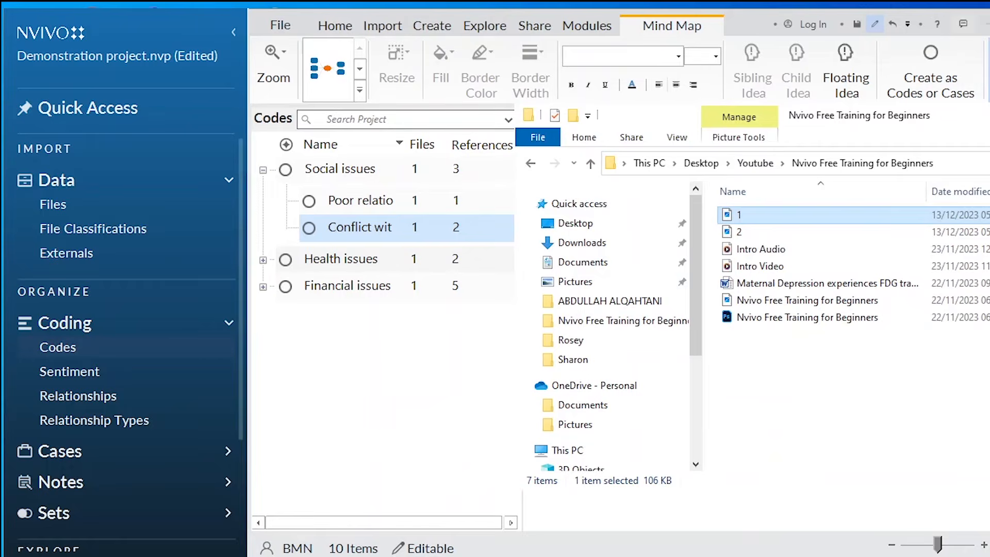
Open the exported image 2 from the Nvivo Free Training for Beginners folder to check it, and close the image viewer.
left_click(779, 231)
double_click(779, 232)
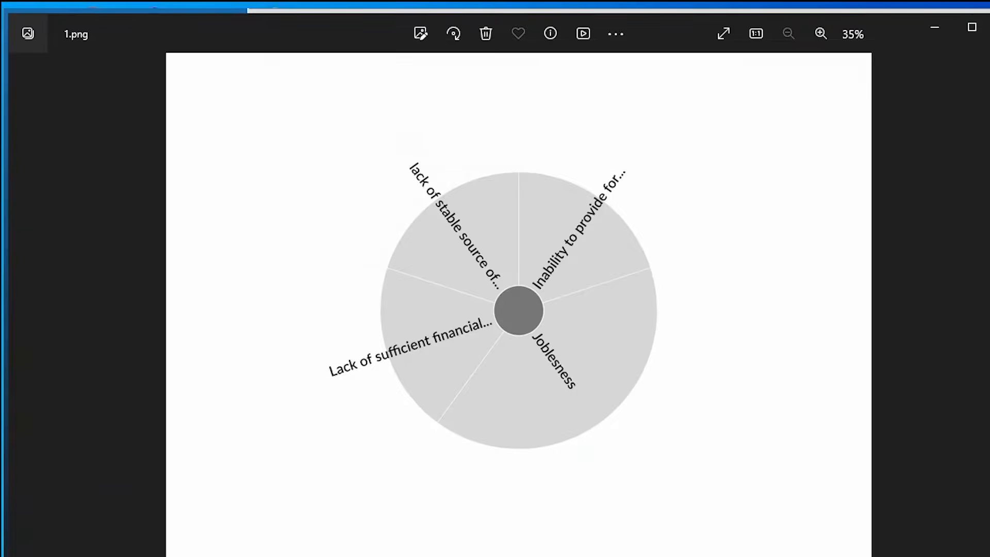
key("alt+F4")
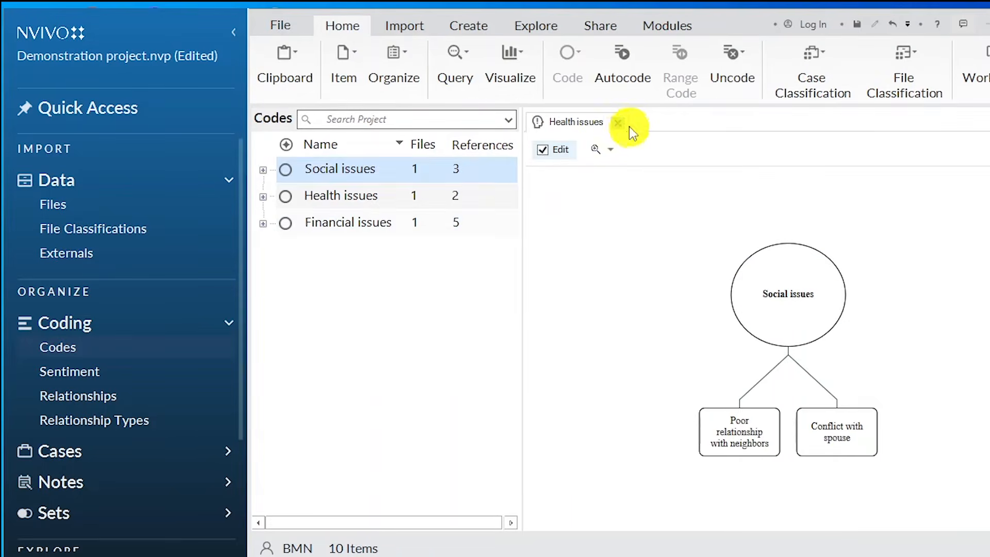
Close the mind map and export the list of all codes as an Excel file named Codes.
left_click(622, 123)
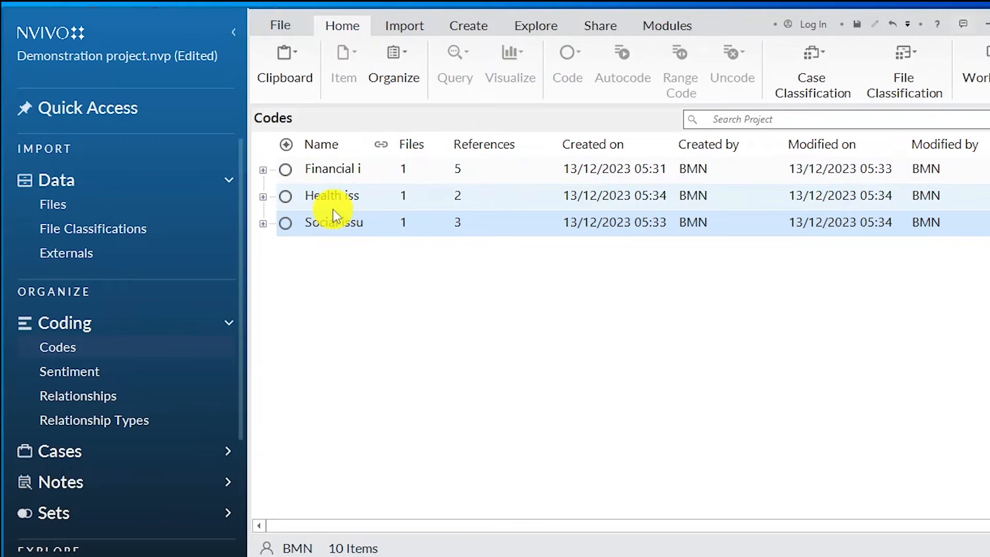
key("ctrl+a")
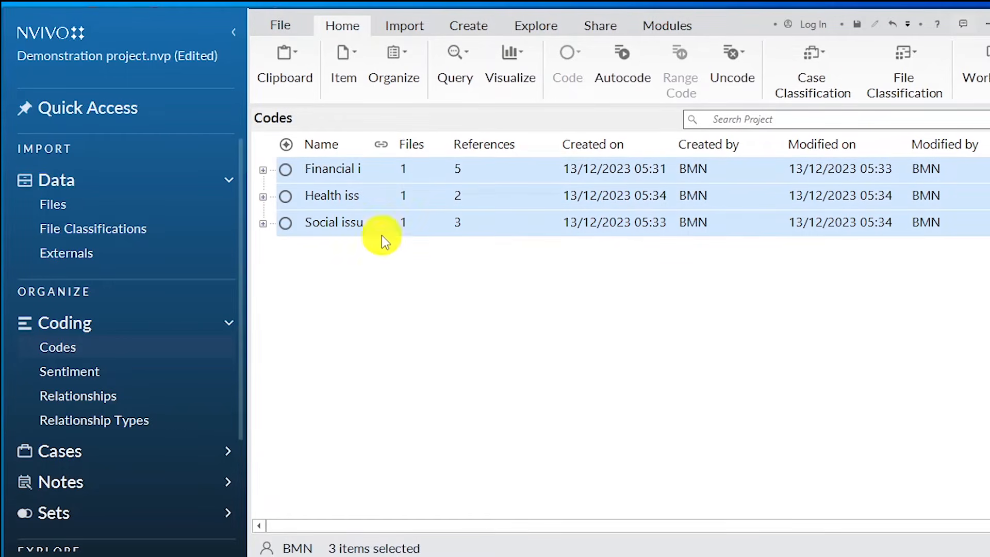
right_click(395, 171)
mouse_move(437, 179)
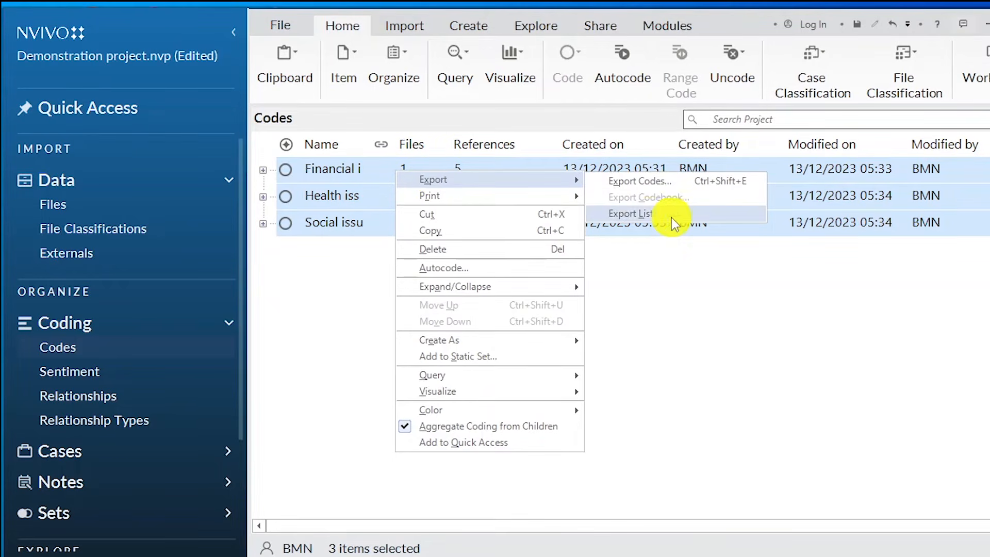
left_click(645, 214)
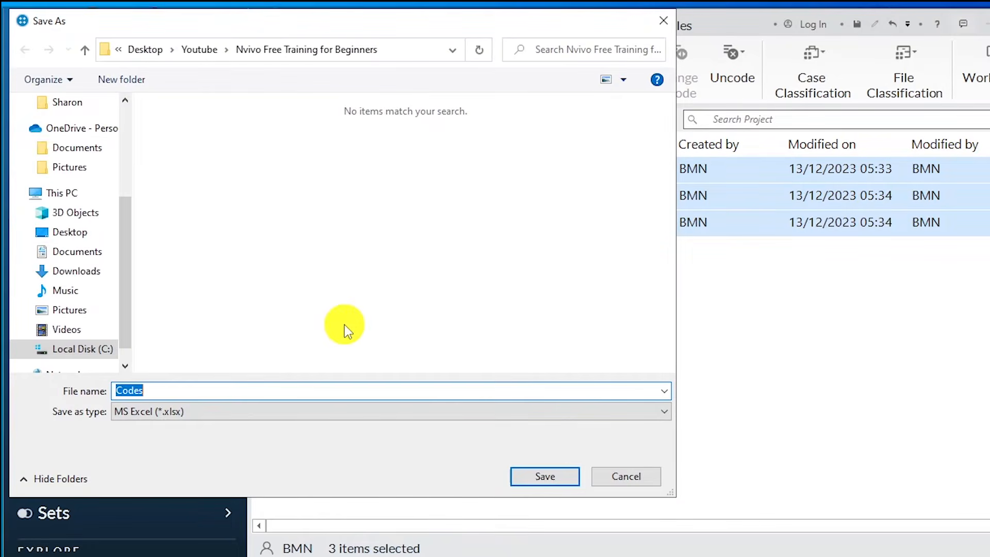
left_click(538, 472)
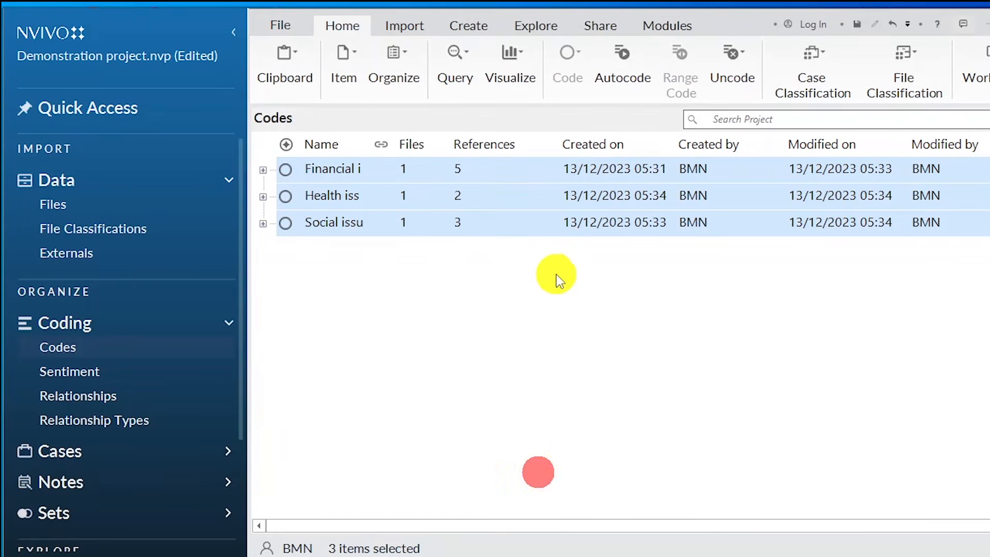
Switch to File Explorer and open the exported Codes workbook in Excel.
key("alt+Tab")
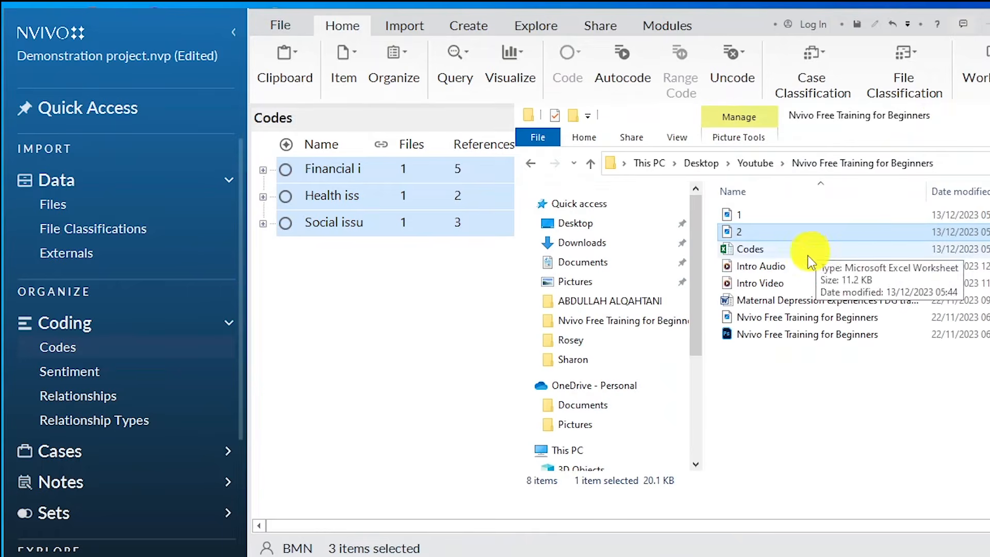
left_click(755, 250)
double_click(756, 250)
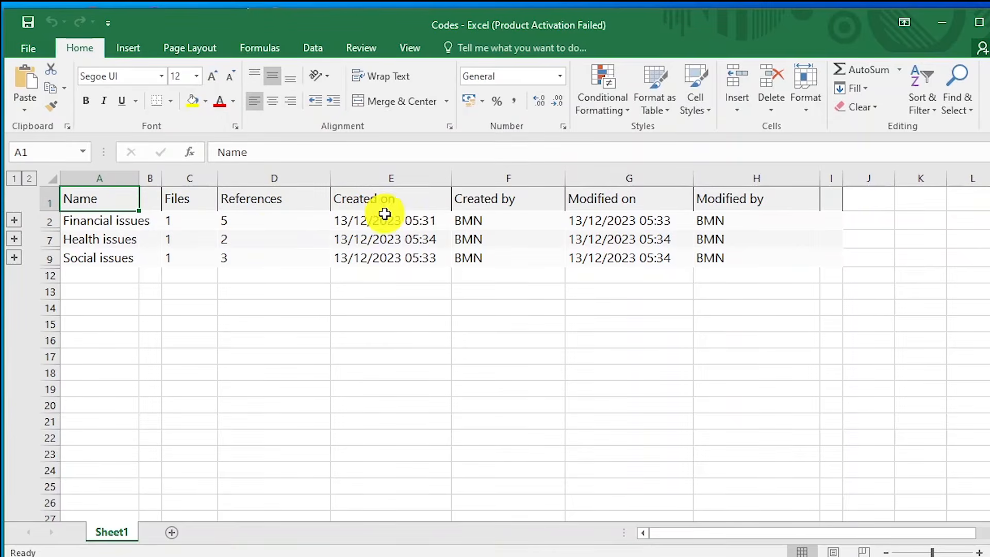
Expand the outline to level 2 so the child codes are listed, and widen the sheet's columns.
left_click(13, 179)
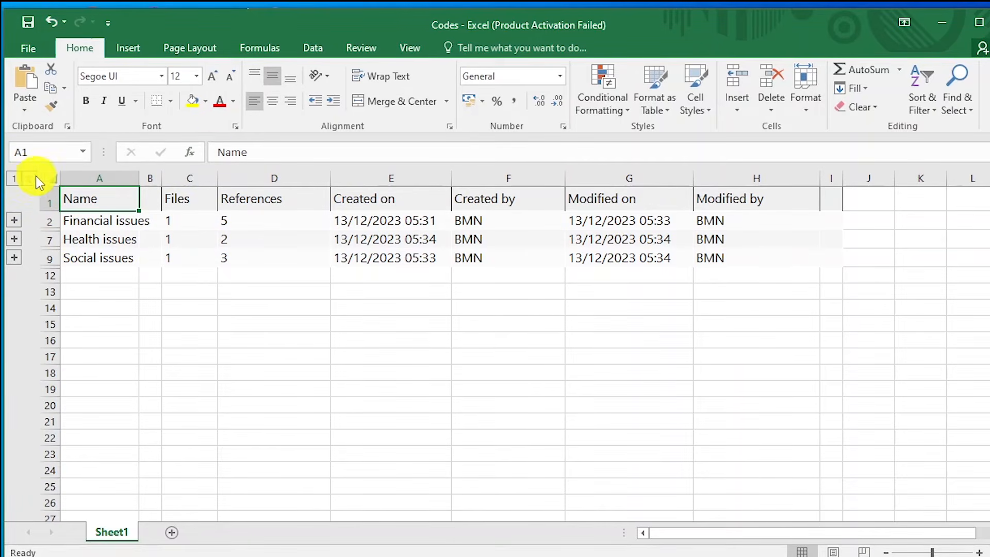
left_click(28, 177)
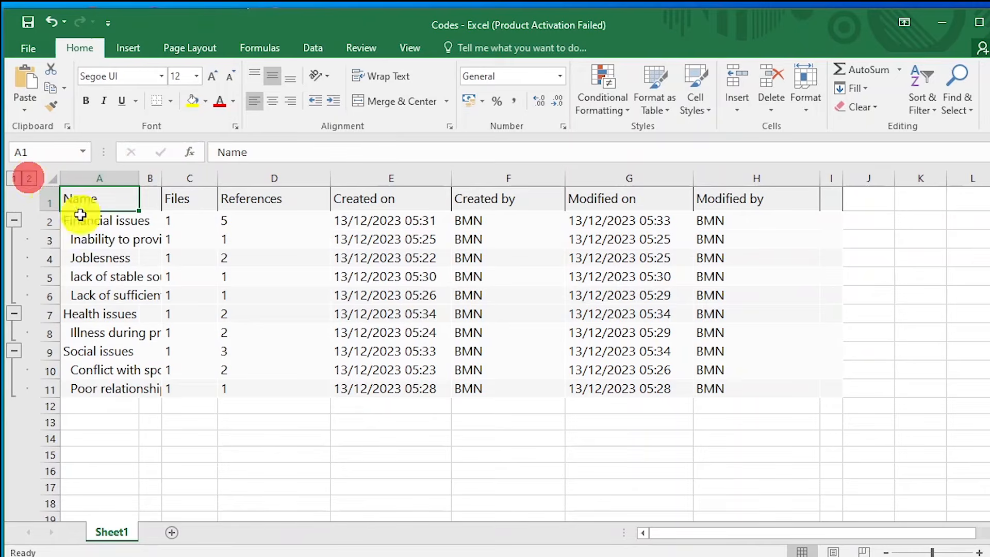
left_click(15, 178)
left_click(28, 178)
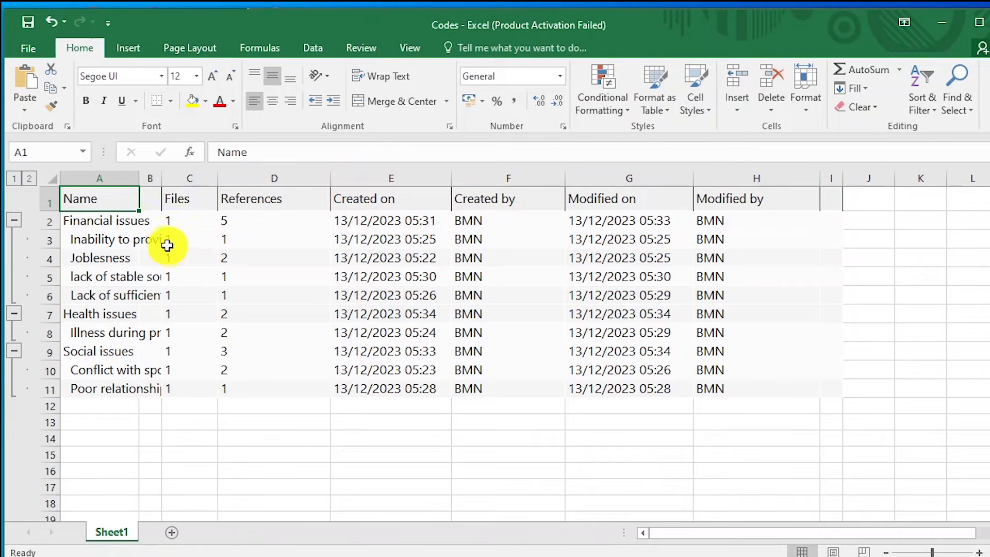
left_click_drag(330, 177, 682, 163)
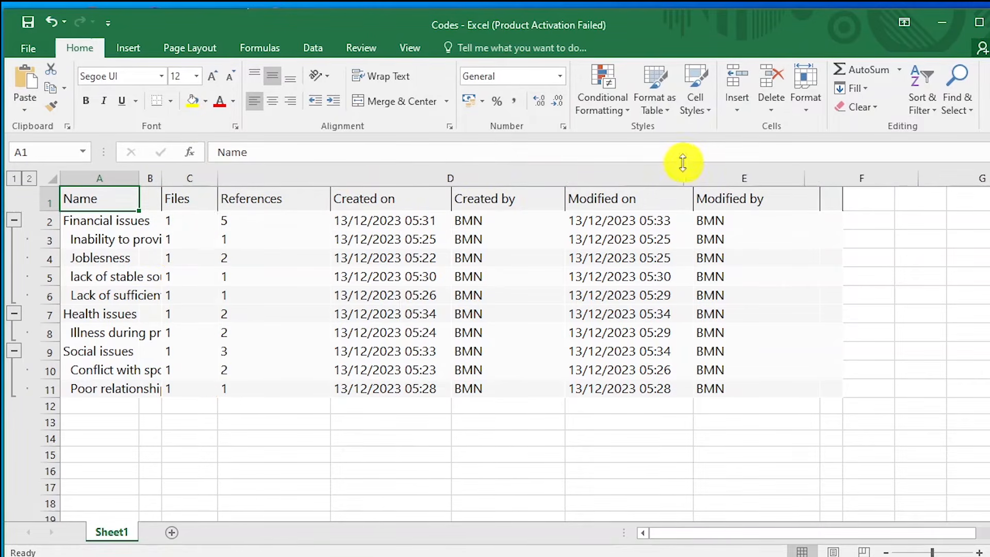
Copy the Financial issues row and its four child code rows, from the Name through the References column.
left_click(101, 221)
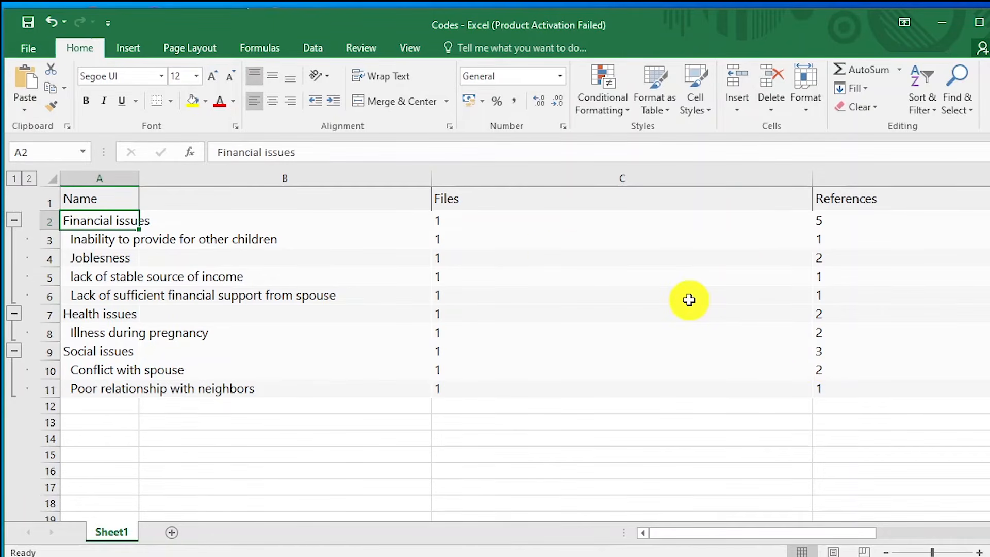
left_click(119, 217)
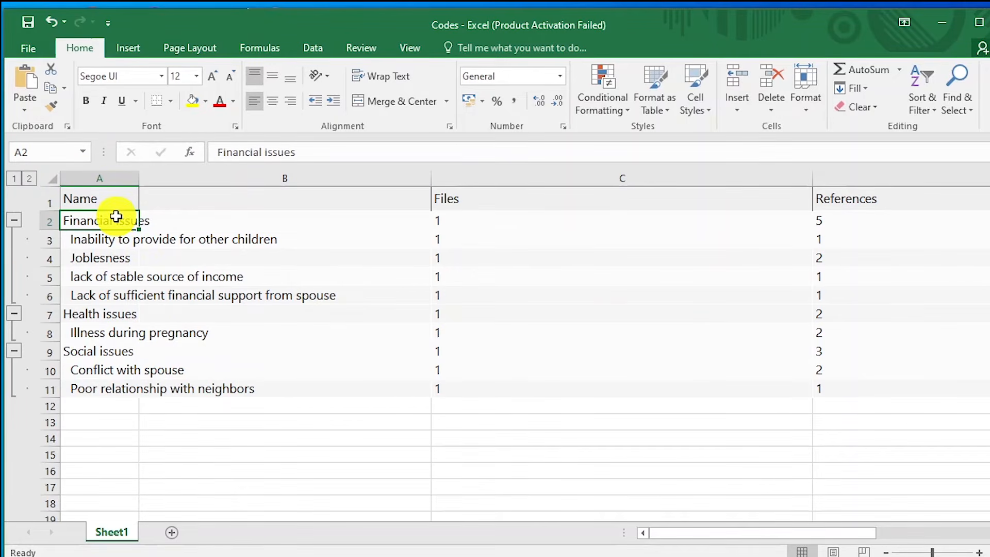
key("shift+Right")
key("shift+Right")
key("shift+Right")
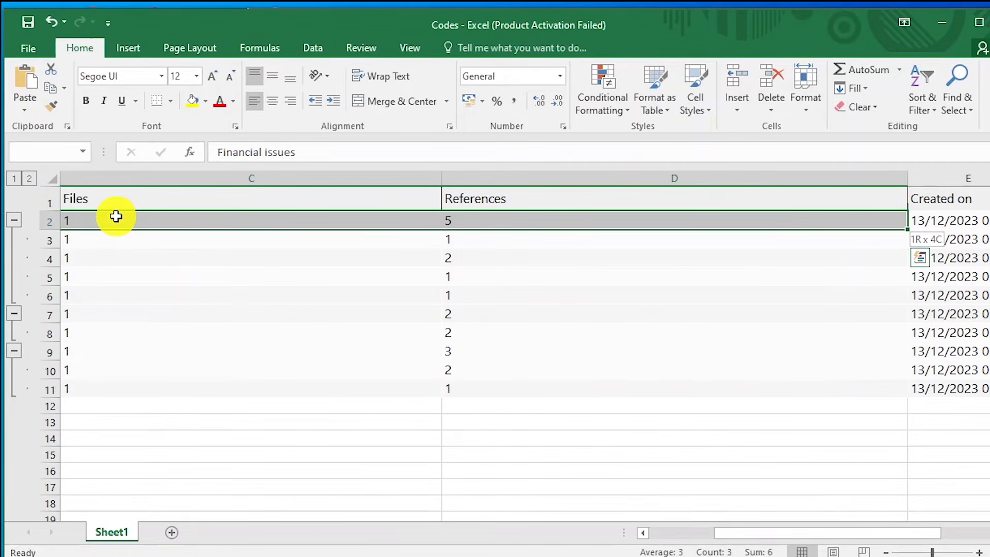
key("shift+Down")
key("shift+Down")
key("shift+Down")
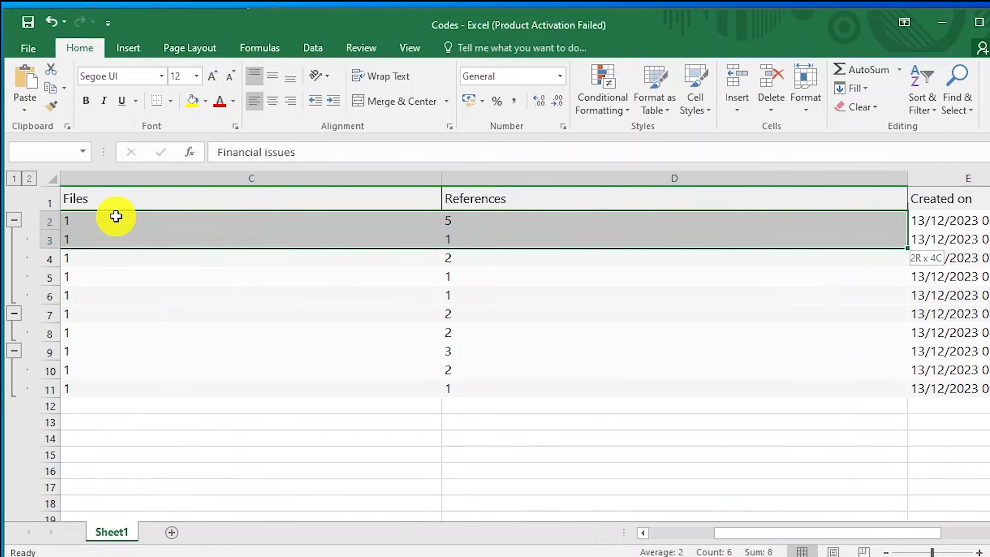
left_click_drag(773, 531, 551, 536)
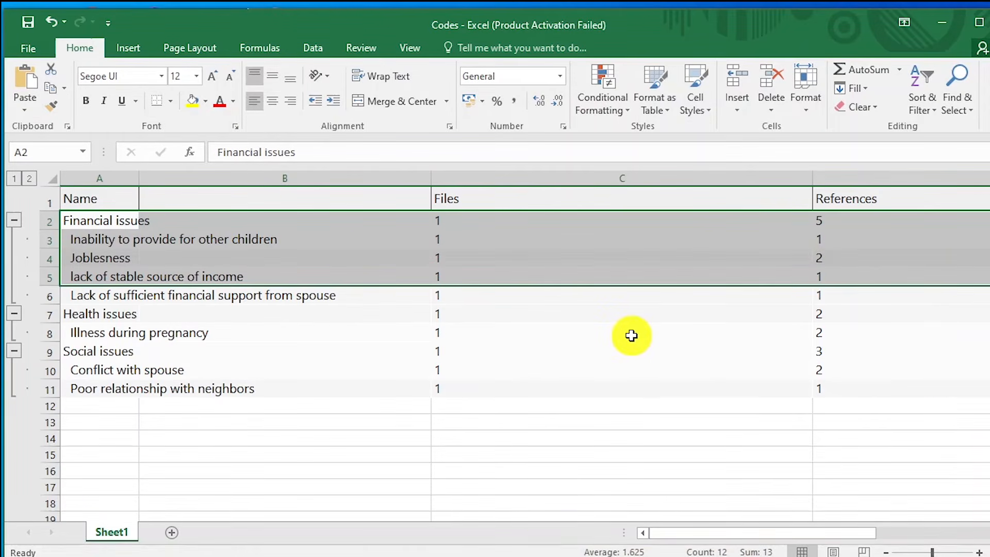
key("shift+Down")
right_click(261, 240)
left_click(294, 265)
Switch to a blank Word document and paste the copied code rows as a table.
key("super")
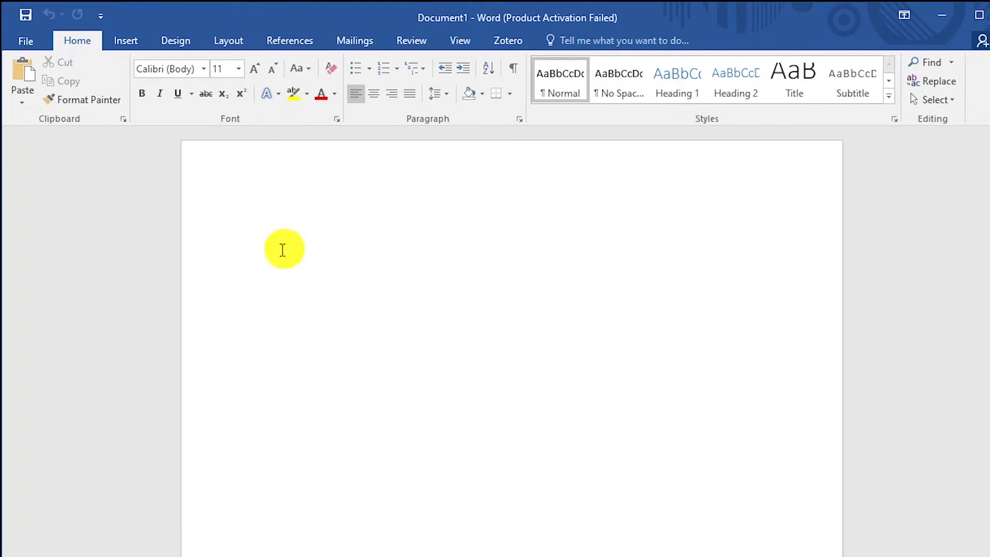
right_click(277, 253)
left_click(333, 316)
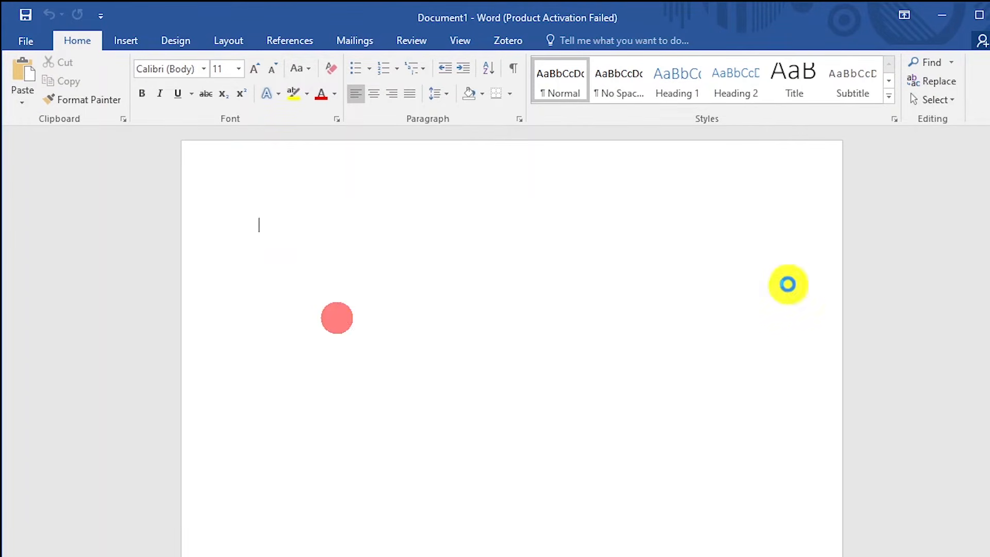
left_click(683, 466)
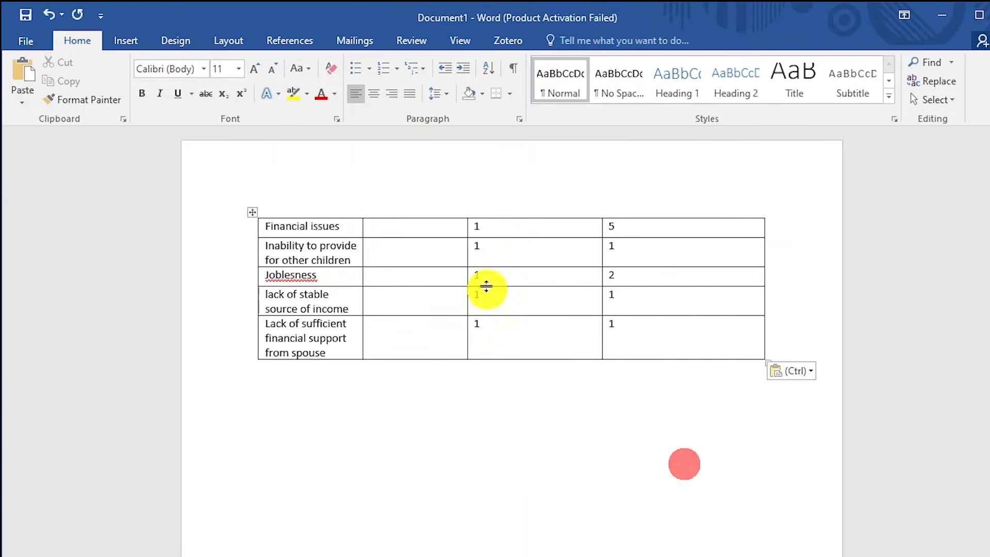
Delete the empty second column from the pasted table.
left_click(402, 226)
left_click_drag(418, 283, 420, 294)
right_click(419, 286)
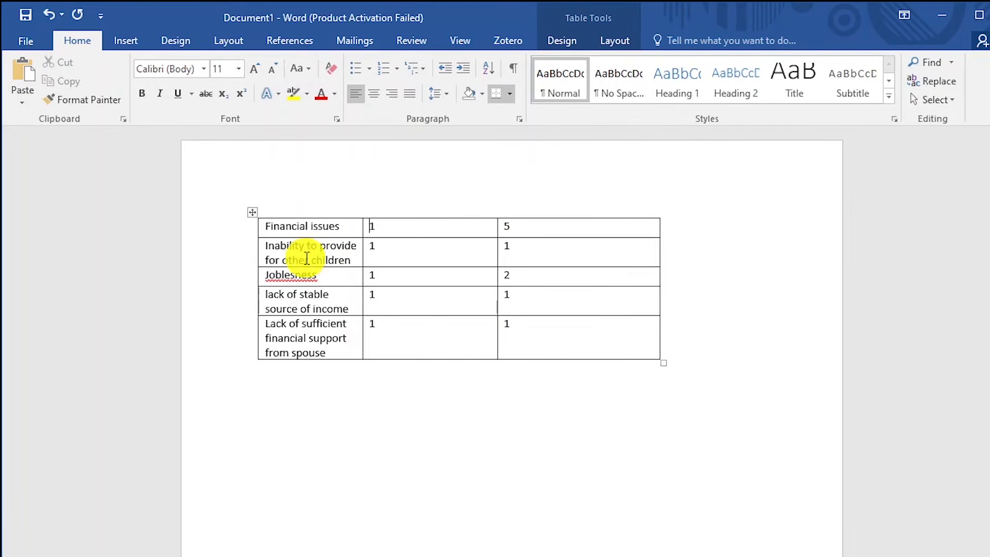
Correct the misspelled code name to Joblessness and widen the table's second column.
right_click(312, 277)
left_click(366, 290)
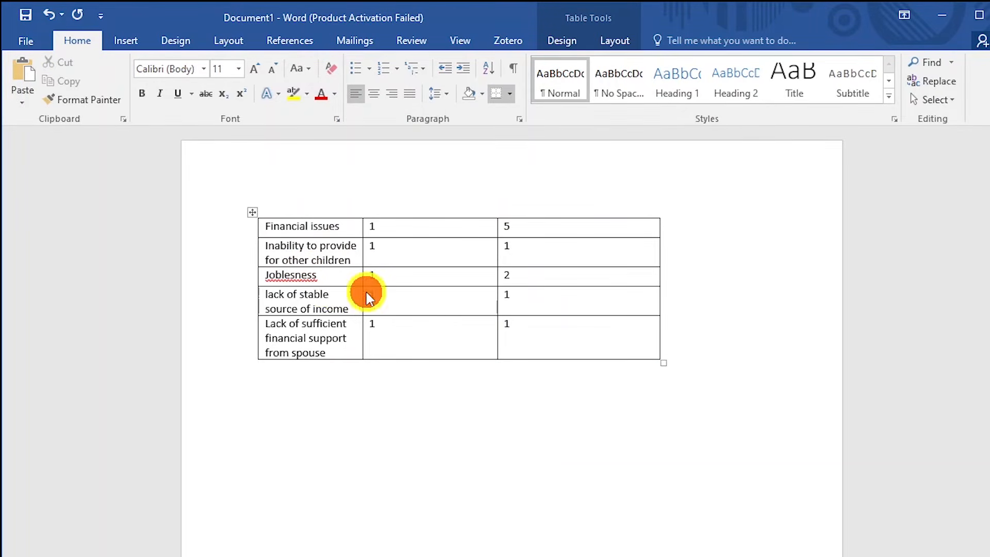
left_click_drag(496, 252, 542, 251)
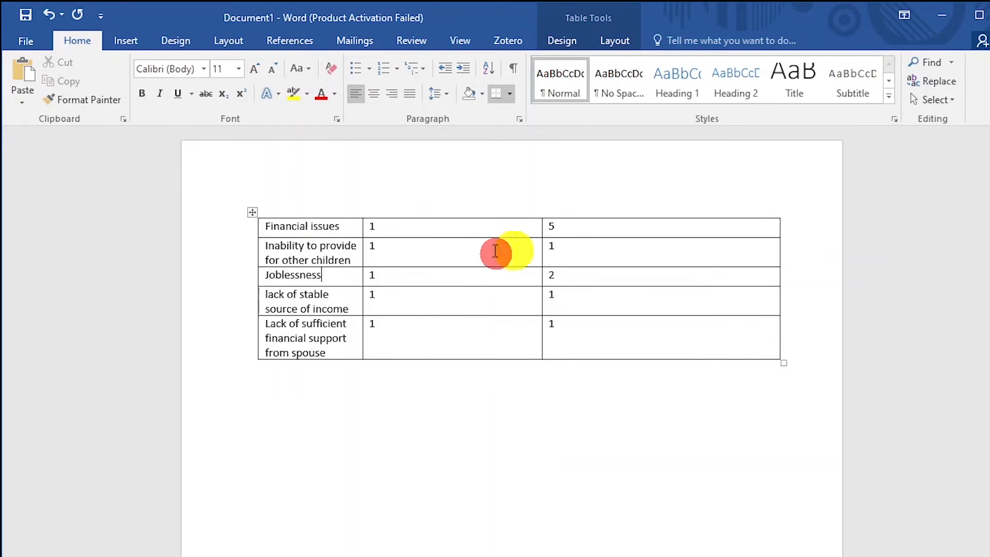
Insert a blank row above the Financial issues row of the table.
left_click(312, 216)
left_click(316, 223)
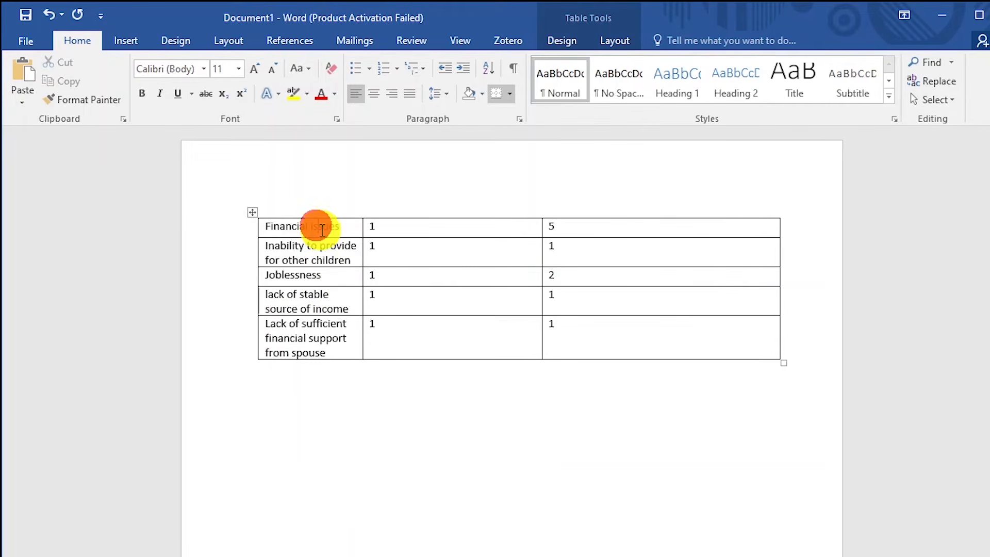
right_click(323, 225)
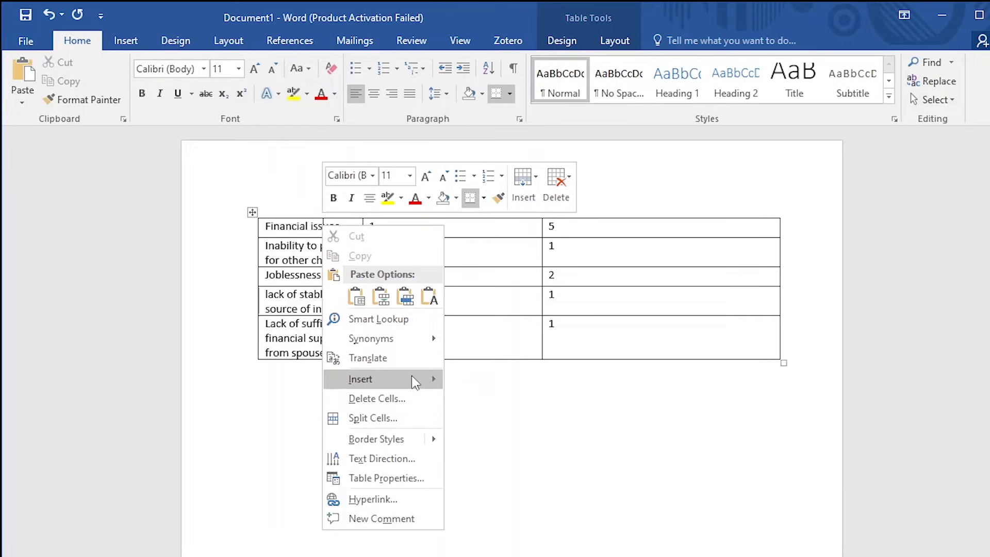
mouse_move(406, 386)
left_click(505, 415)
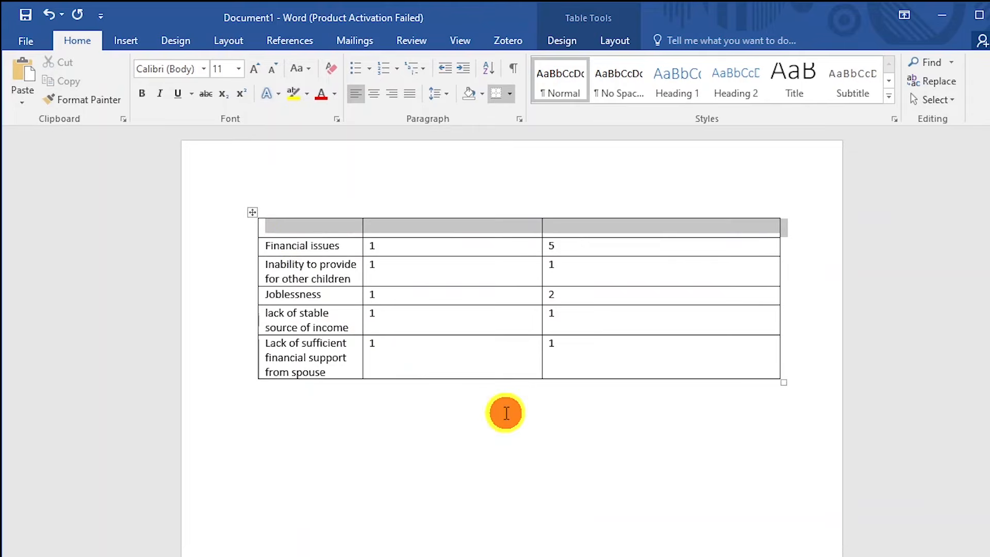
Fill the new top row with the column headings Theme, Files and Coding references.
left_click(308, 225)
type("Theme")
left_click(412, 227)
type("F")
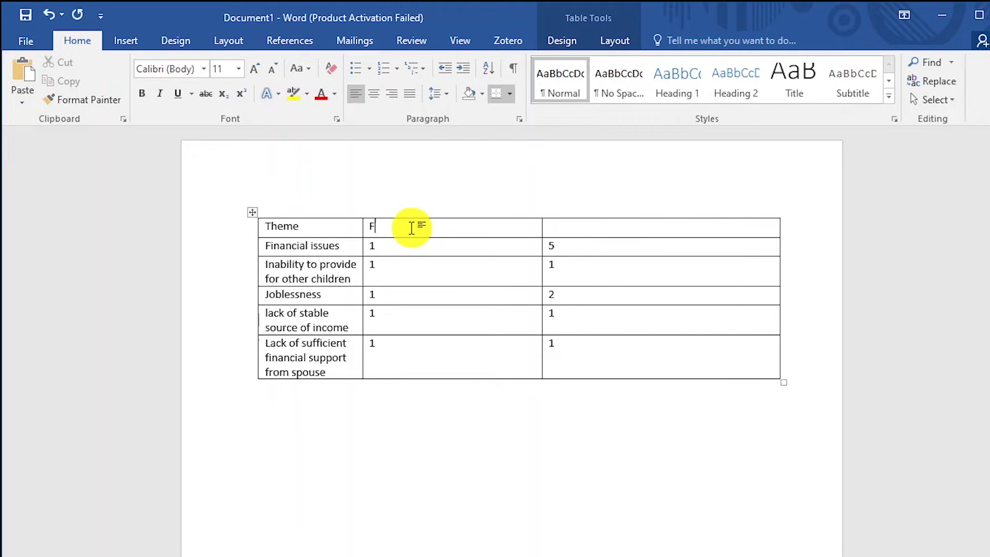
type("iles")
left_click(573, 223)
type("Coding references")
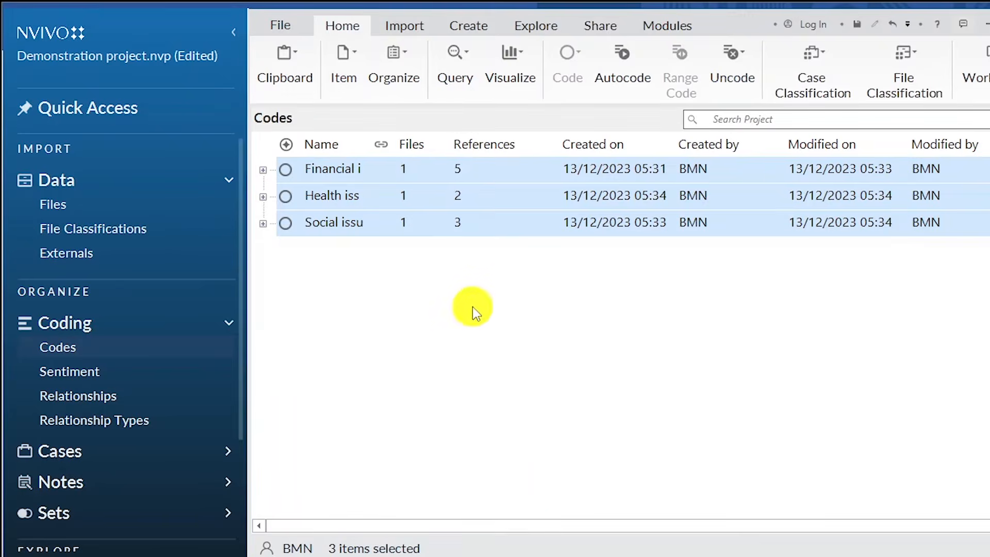
left_click(473, 306)
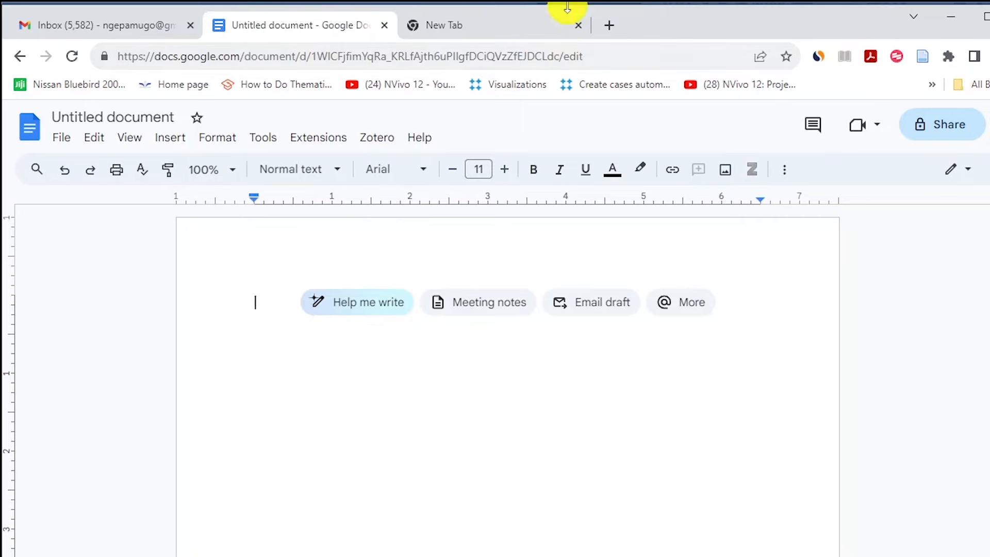
Dictate the heading "What are the main causes of stress among pregnant mothers in low income urban areas" with voice typing and make it bold.
left_click(266, 144)
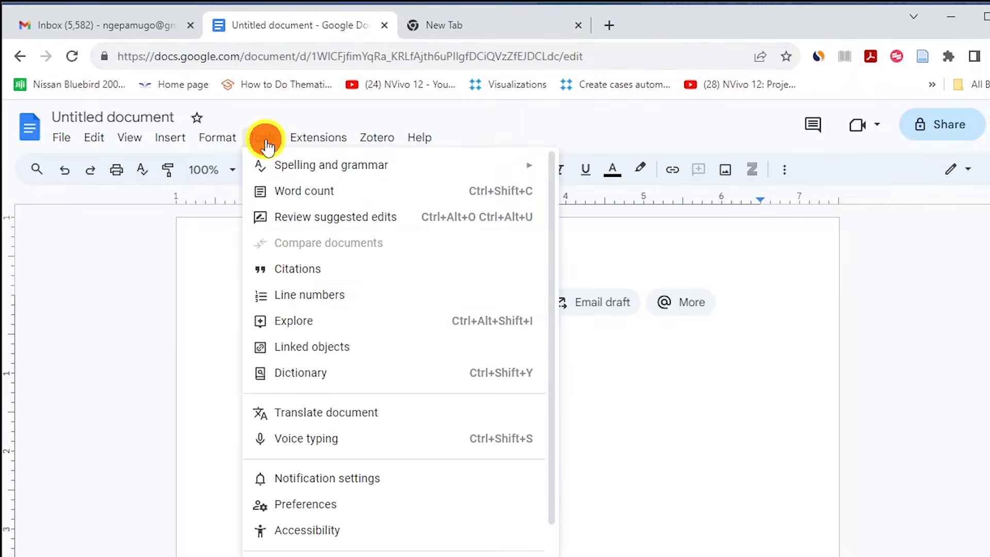
left_click(306, 438)
left_click(96, 312)
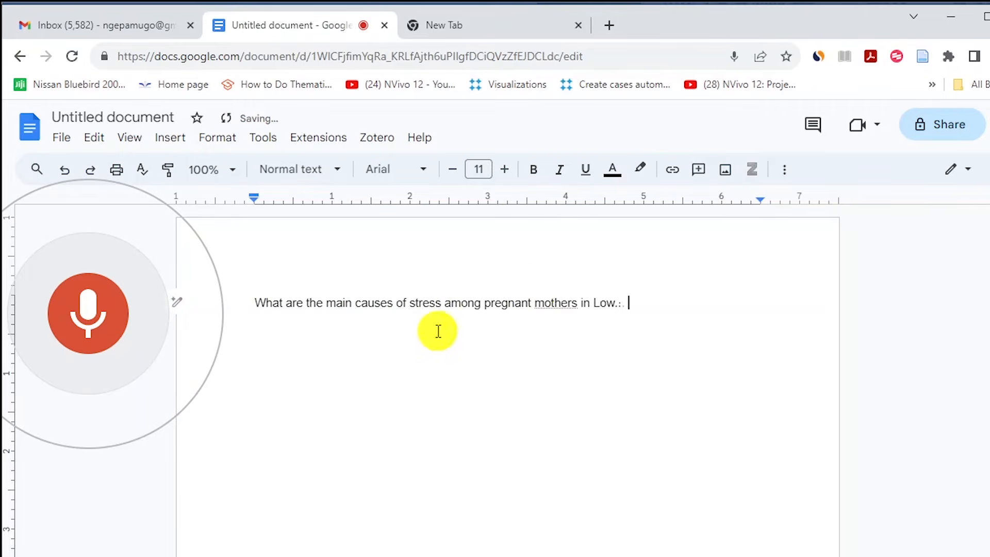
left_click_drag(246, 303, 734, 303)
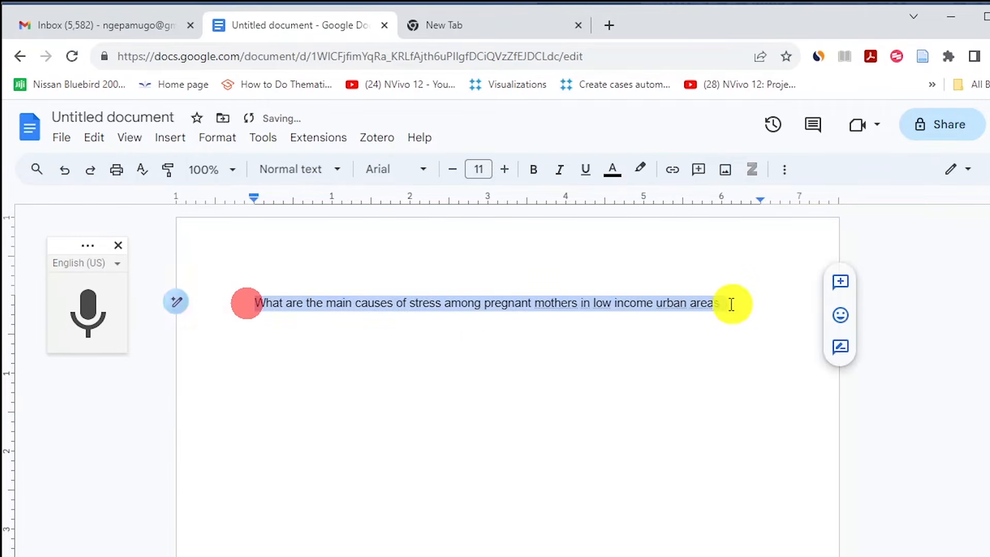
left_click(531, 173)
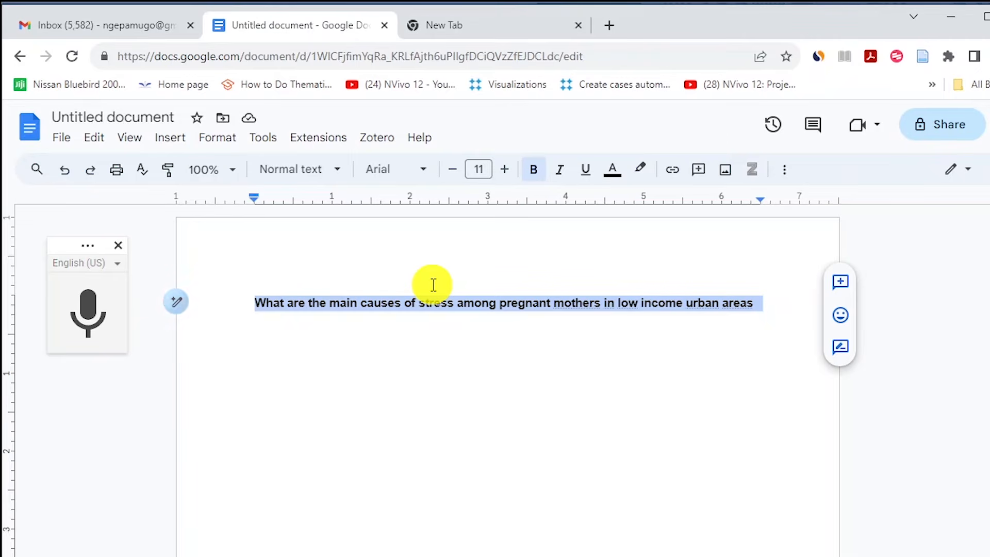
Dictate a non-bold paragraph under the heading, introducing the emerging themes and the table that connects them to the main research question.
left_click(760, 304)
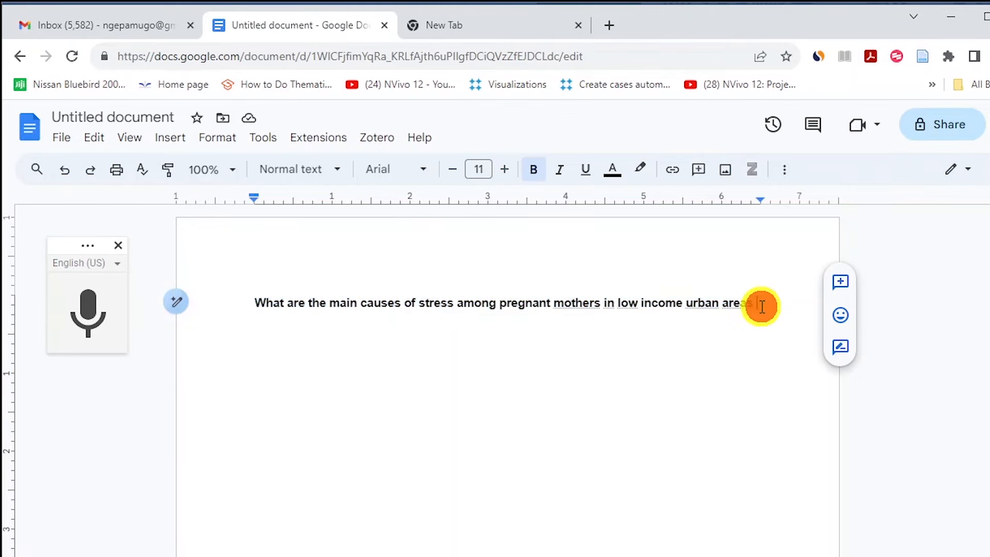
key("Return")
left_click(533, 173)
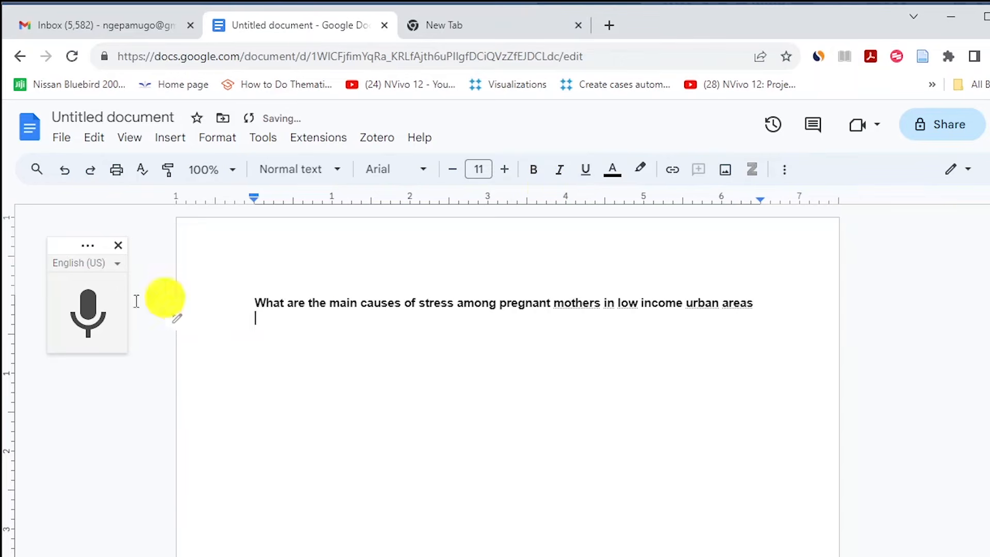
left_click(87, 311)
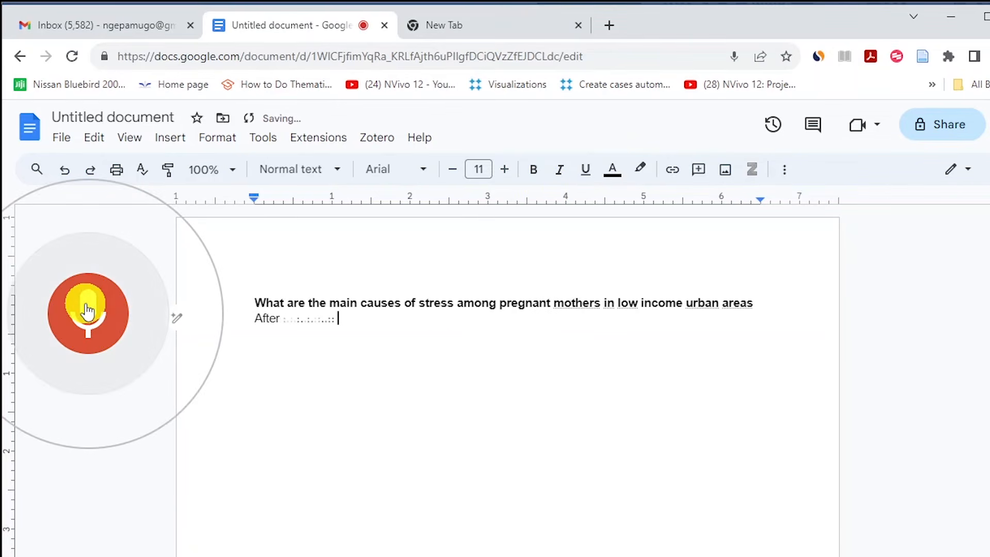
left_click(91, 313)
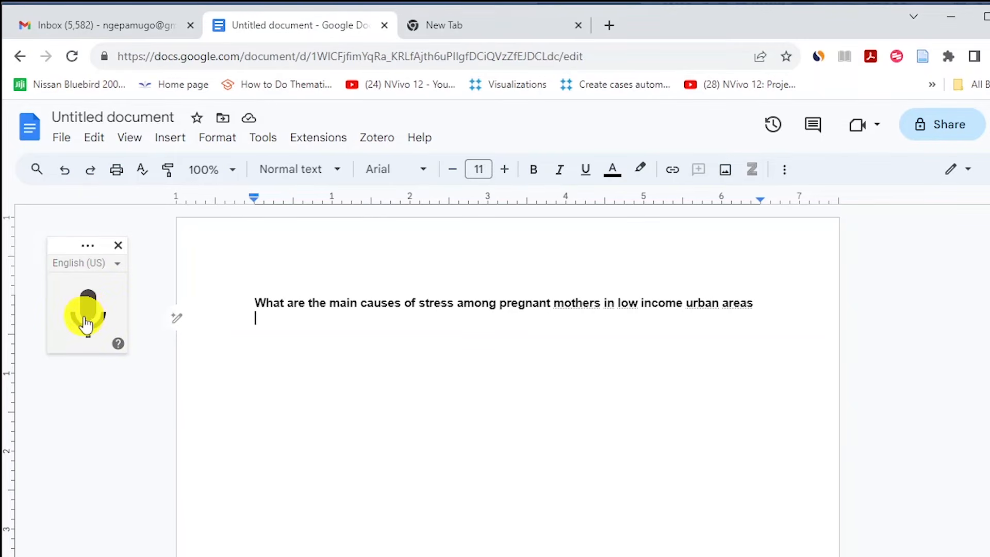
left_click(87, 315)
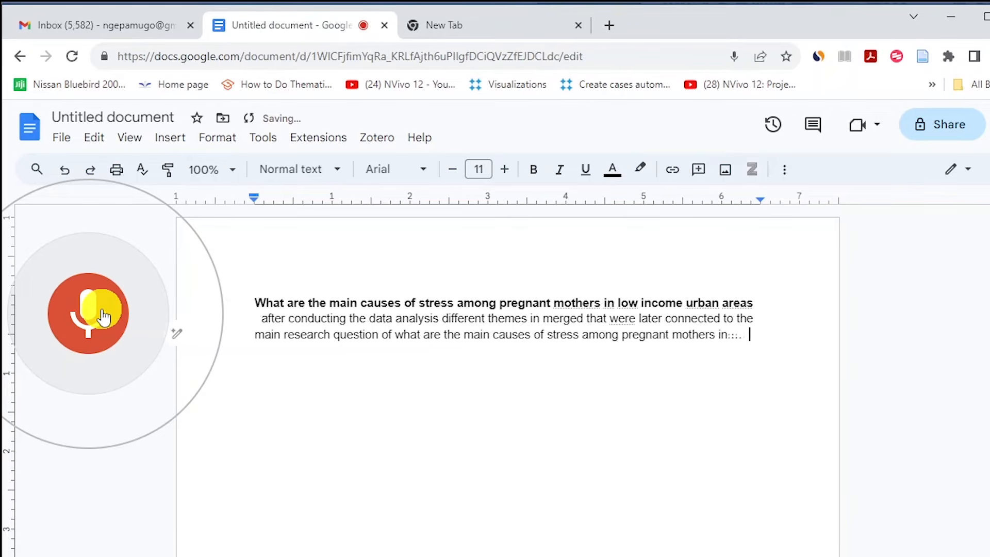
left_click(90, 320)
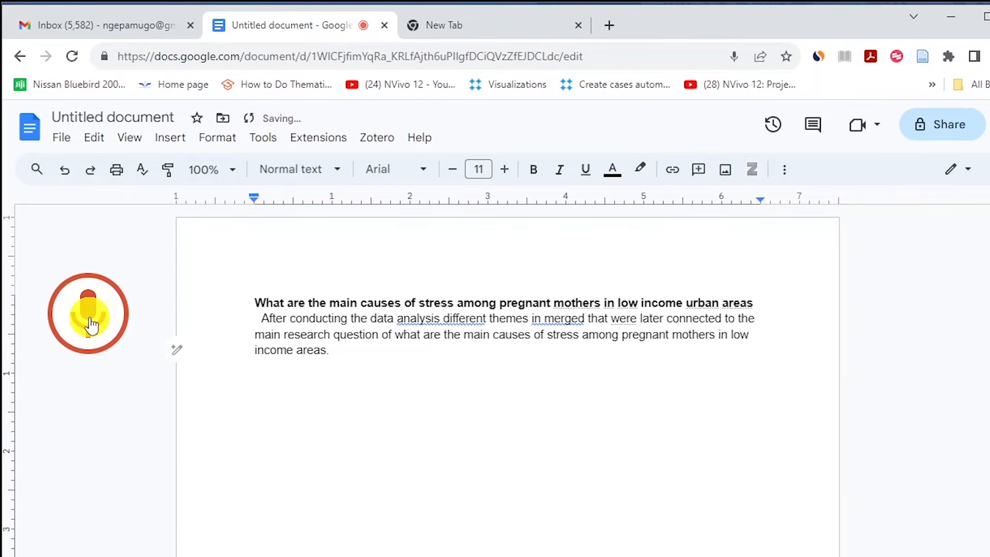
left_click(91, 325)
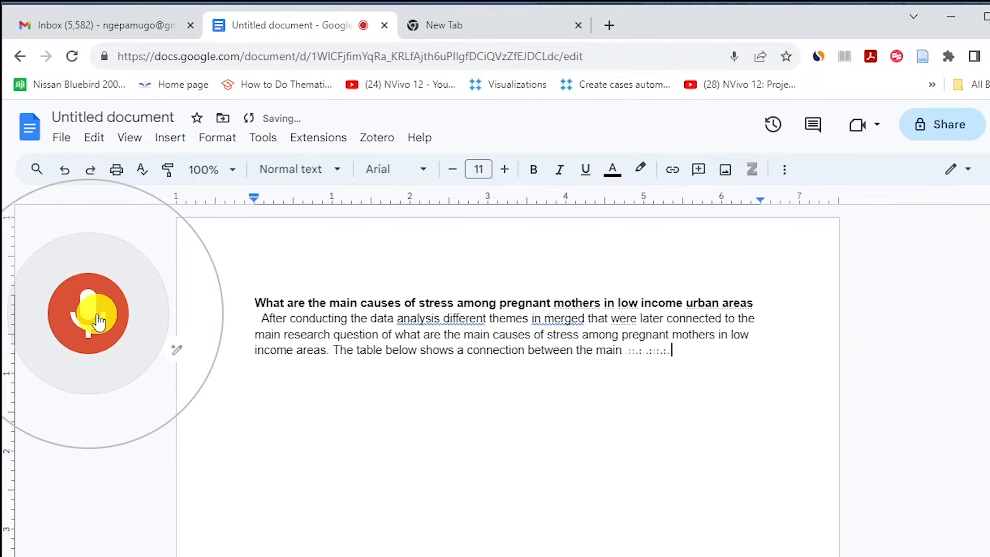
left_click(98, 321)
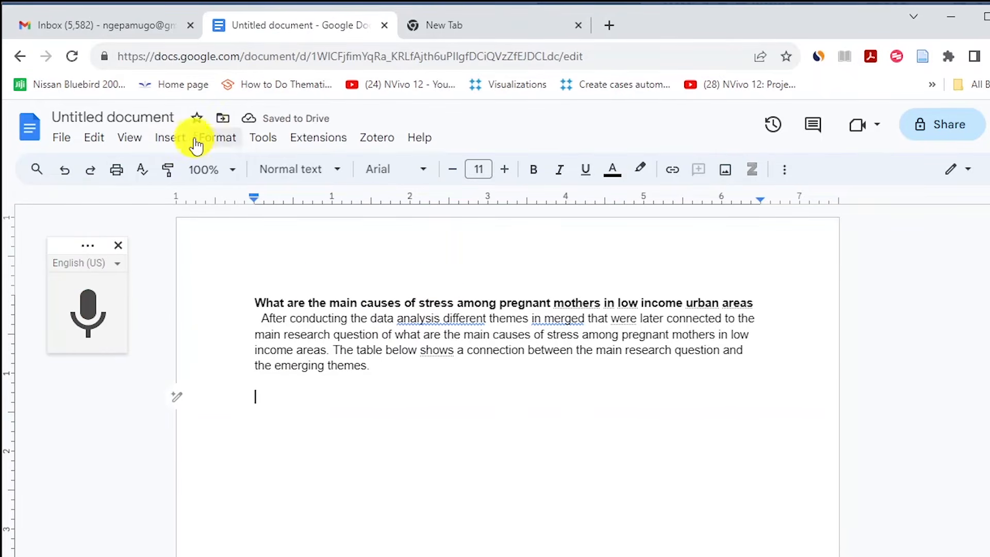
Insert a two-by-two table below the paragraph with the bold column headings Research Question and Themes.
left_click(171, 137)
mouse_move(209, 195)
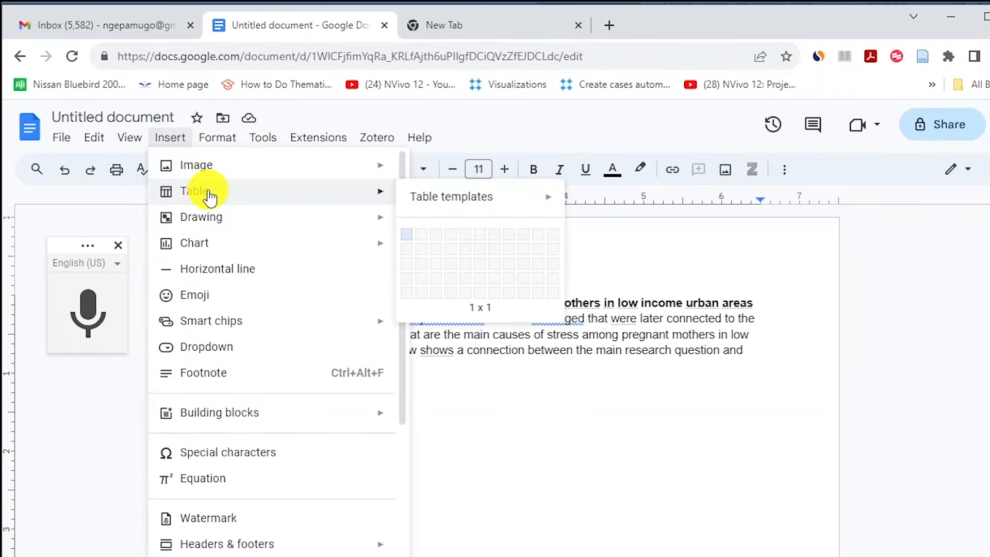
left_click(422, 248)
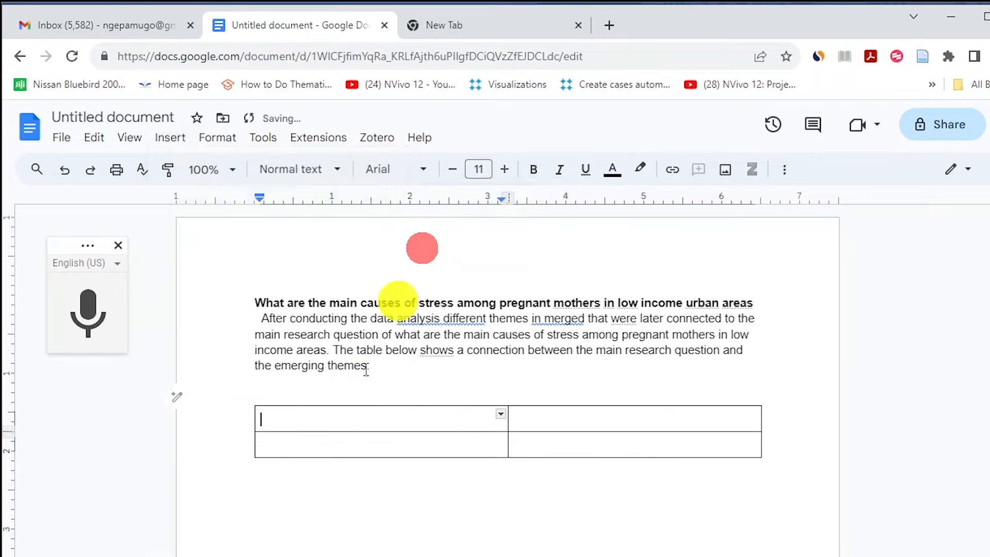
type("R")
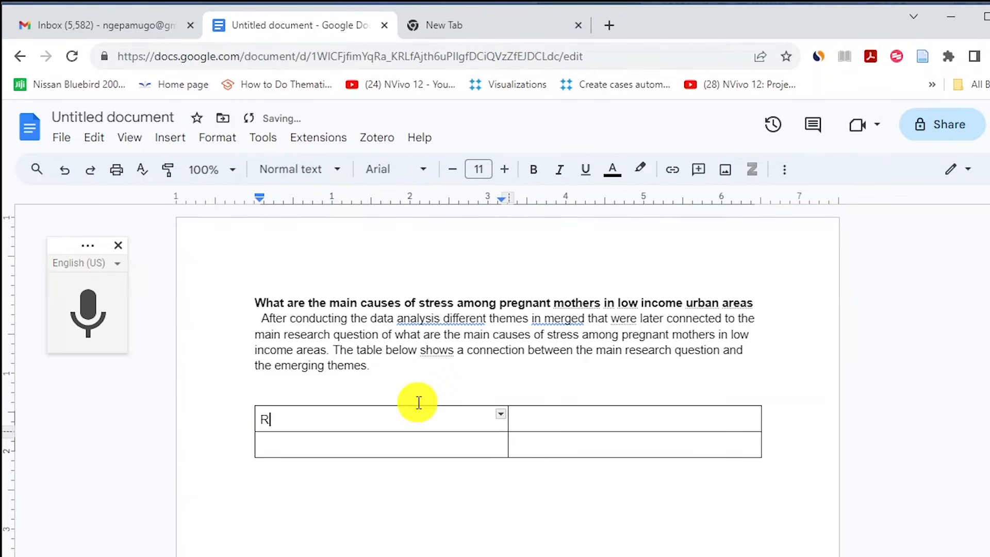
type("esearch Question")
key("Tab")
type("Them")
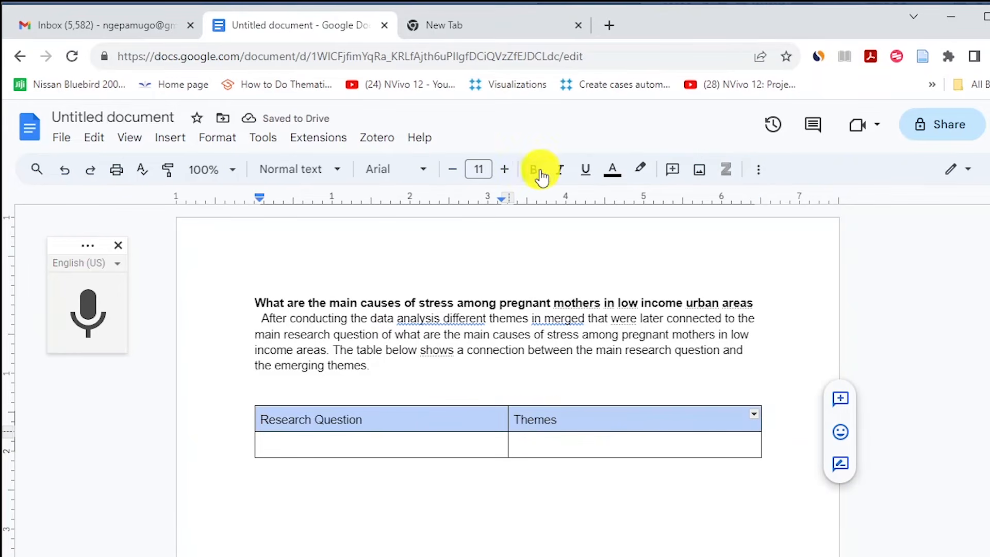
left_click(538, 170)
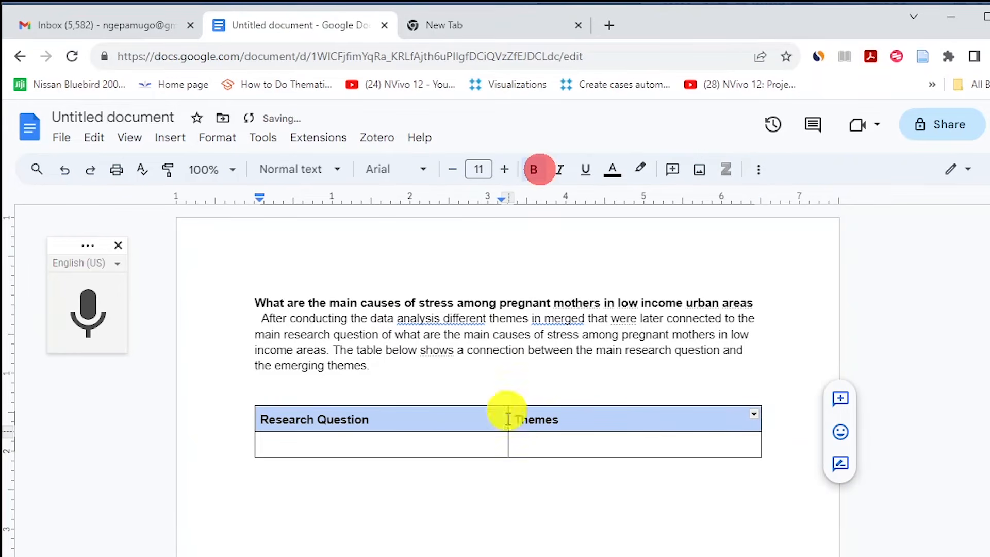
Copy the bold research question from the document heading into the empty cell under Research Question.
left_click(358, 444)
left_click_drag(250, 302, 751, 307)
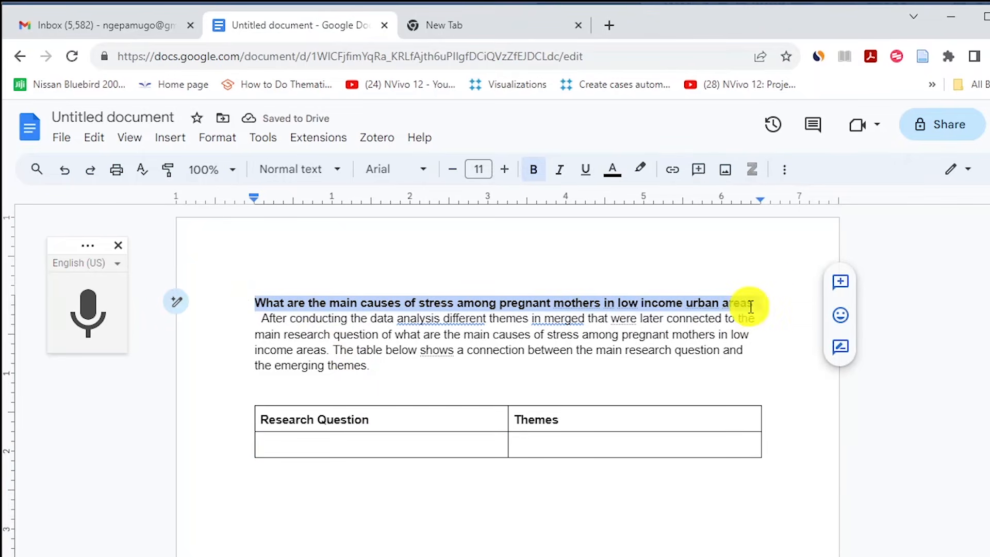
right_click(719, 310)
left_click(788, 210)
left_click(361, 446)
right_click(360, 446)
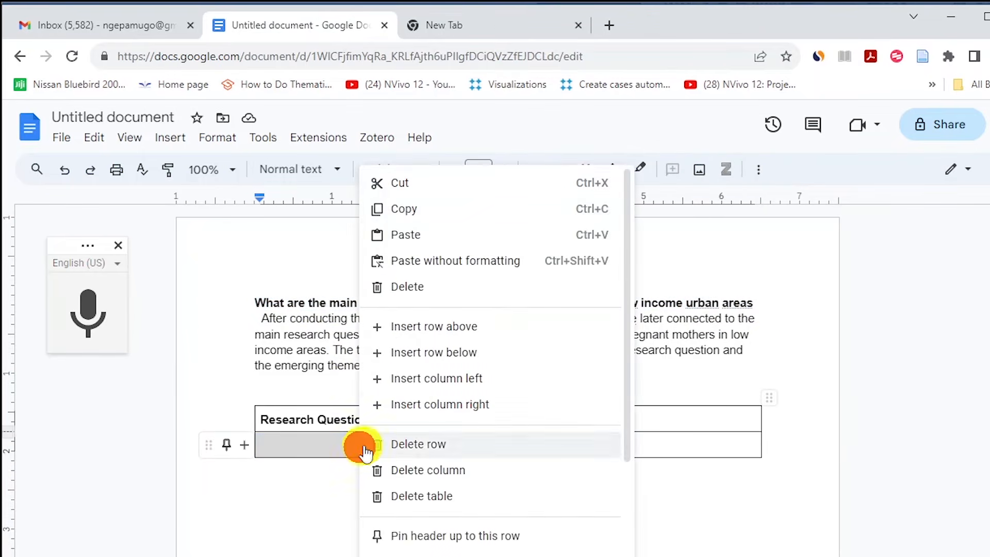
left_click(408, 232)
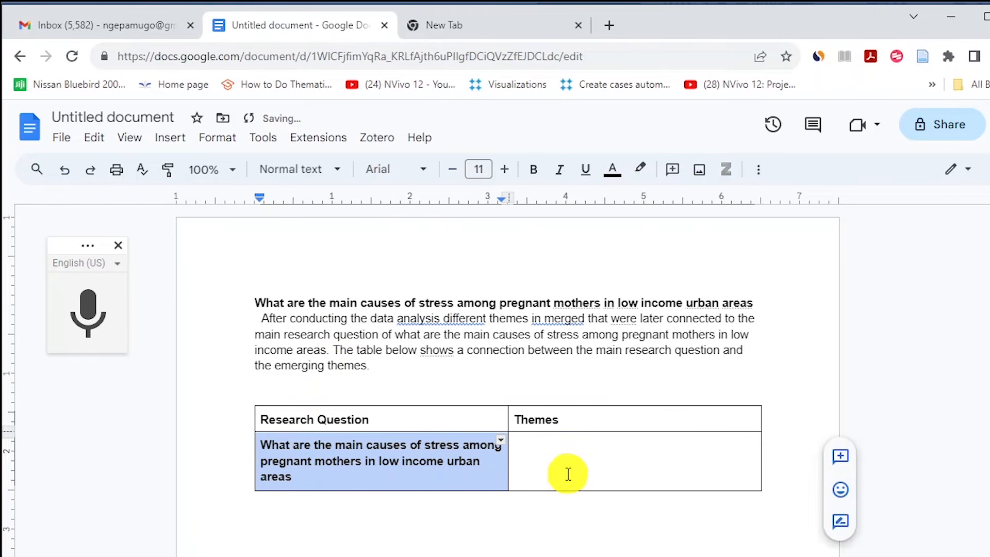
Collapse the Codes sheet in Excel to its themes and copy Financial issues, Health issues and Social issues unformatted into the Google Docs table's Themes cell.
key("alt+Tab")
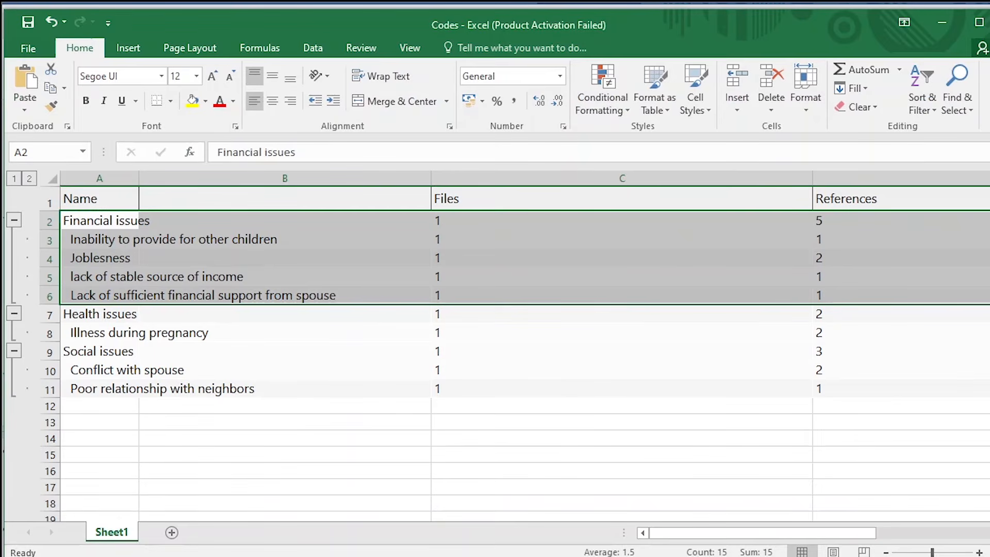
left_click(15, 178)
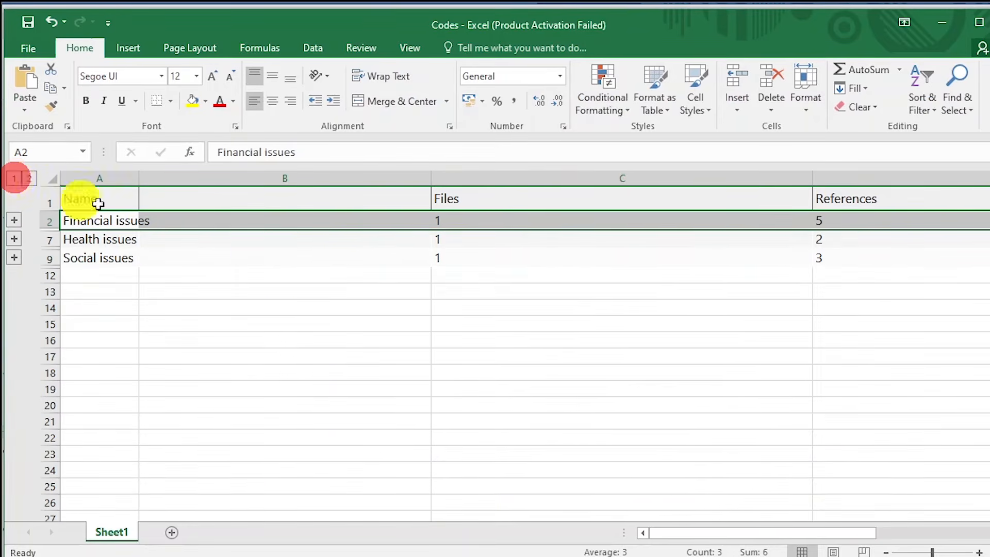
left_click(138, 258)
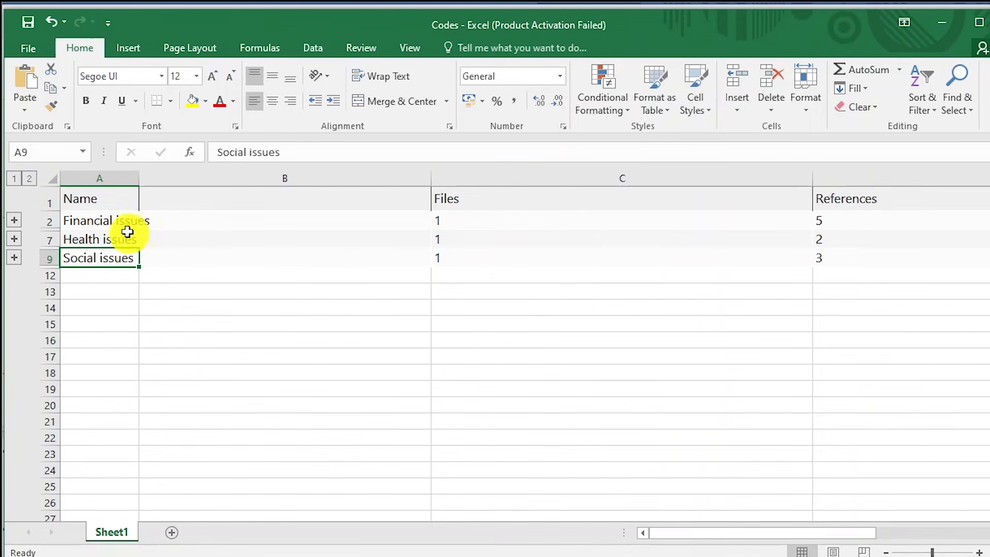
left_click(101, 221, "shift")
key("ctrl+c")
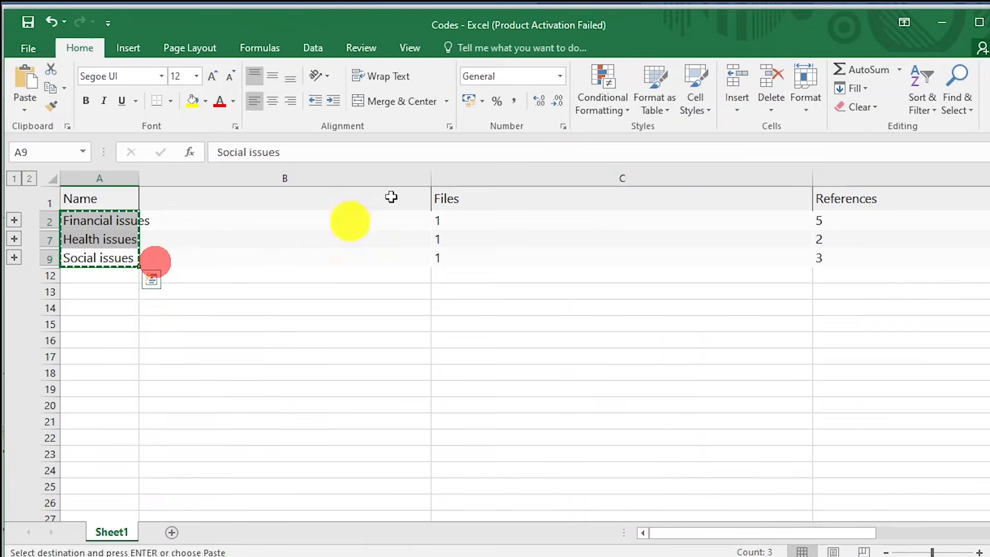
right_click(549, 454)
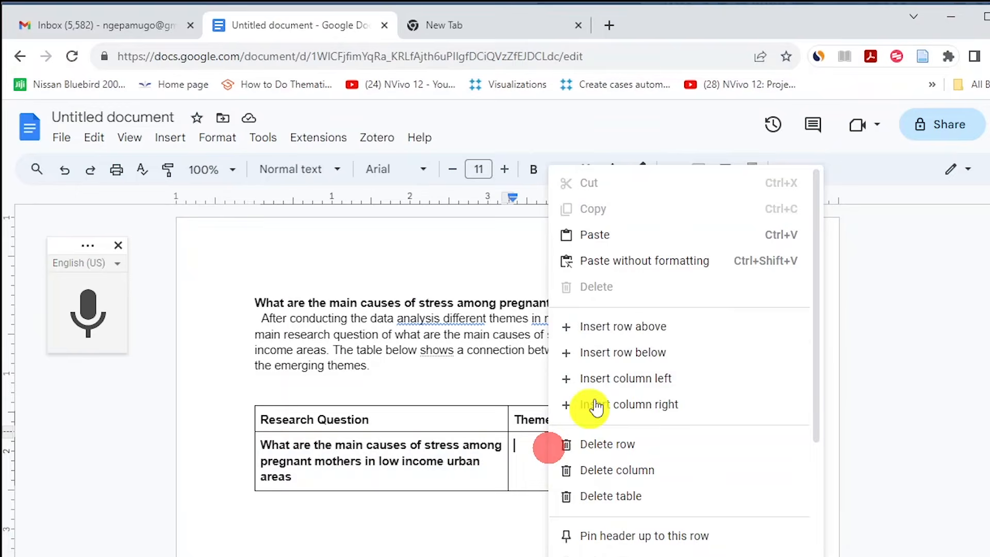
left_click(607, 261)
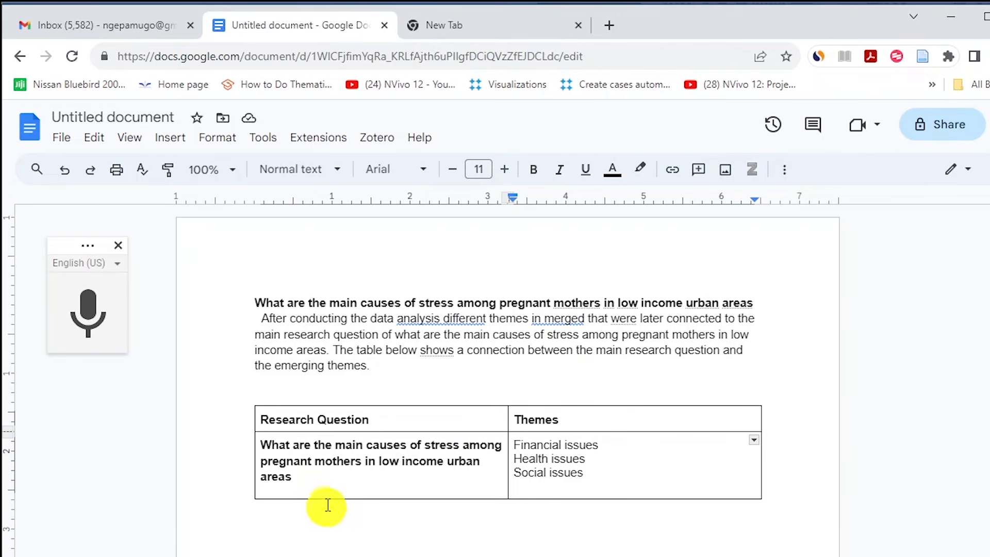
Correct the wording of the introductory sentence to "After conducting the data analysis, different themes emerged".
right_click(446, 320)
left_click(523, 364)
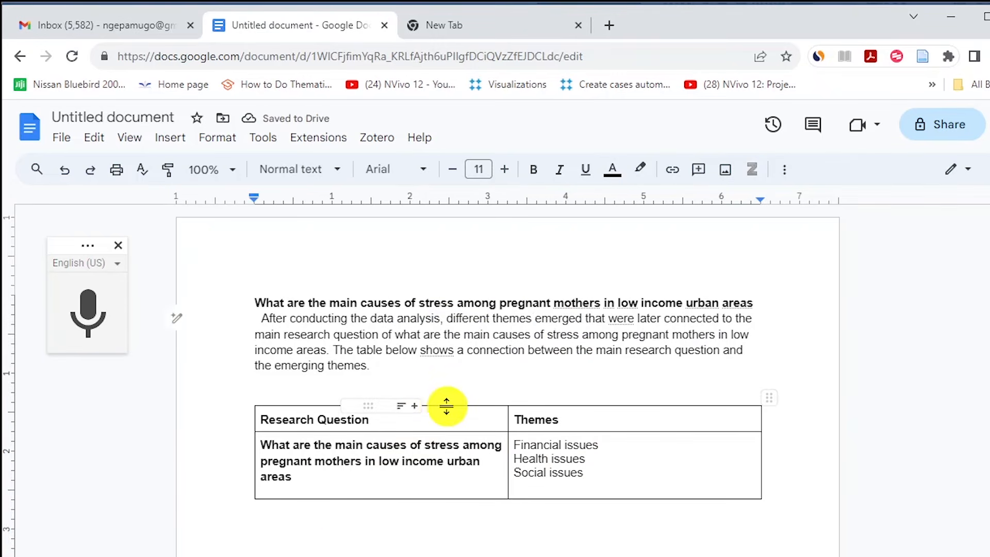
scroll(443, 405, "down", 5)
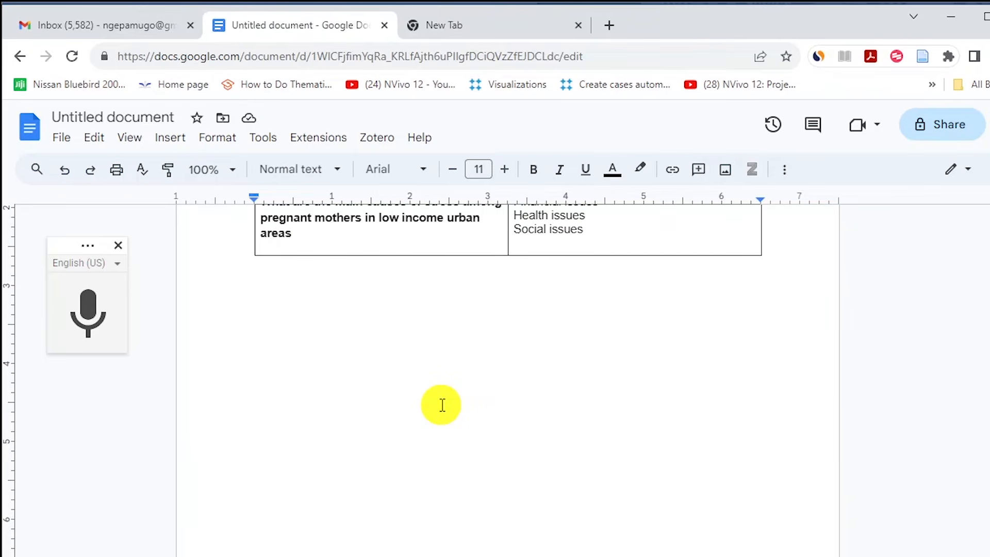
scroll(388, 404, "up", 3)
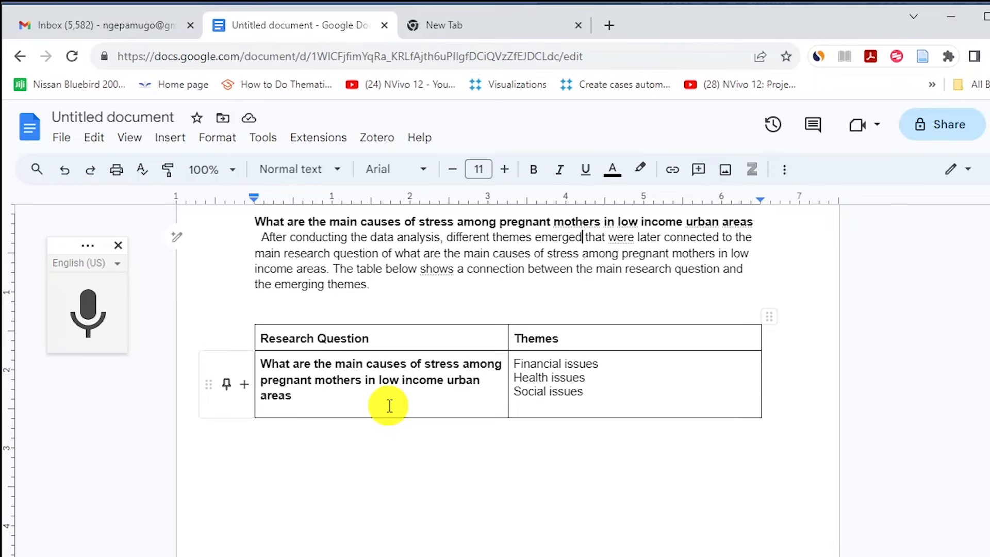
scroll(397, 404, "up", 2)
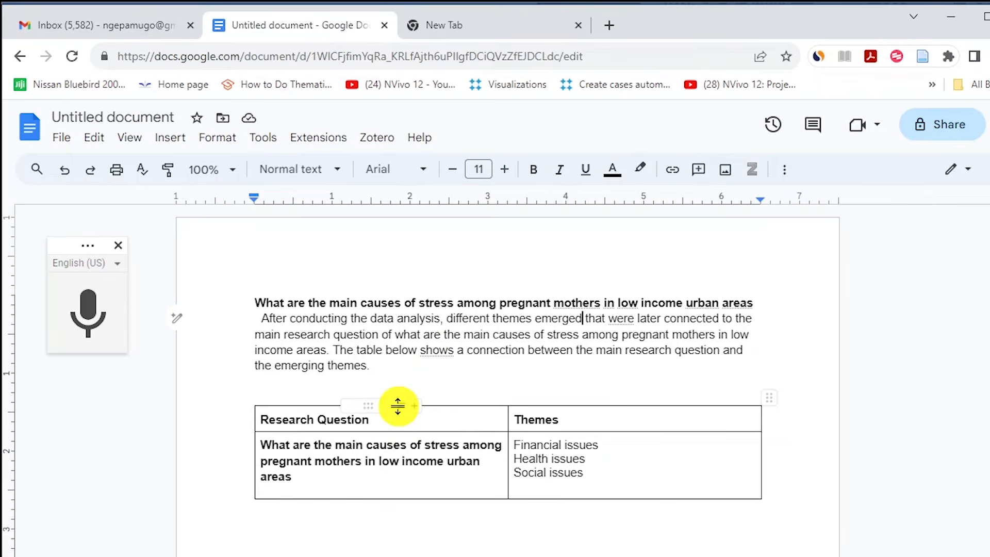
Add a blank line below the table and copy the theme name Financial issues from the Themes cell beneath it.
scroll(408, 407, "down", 3)
left_click(278, 366)
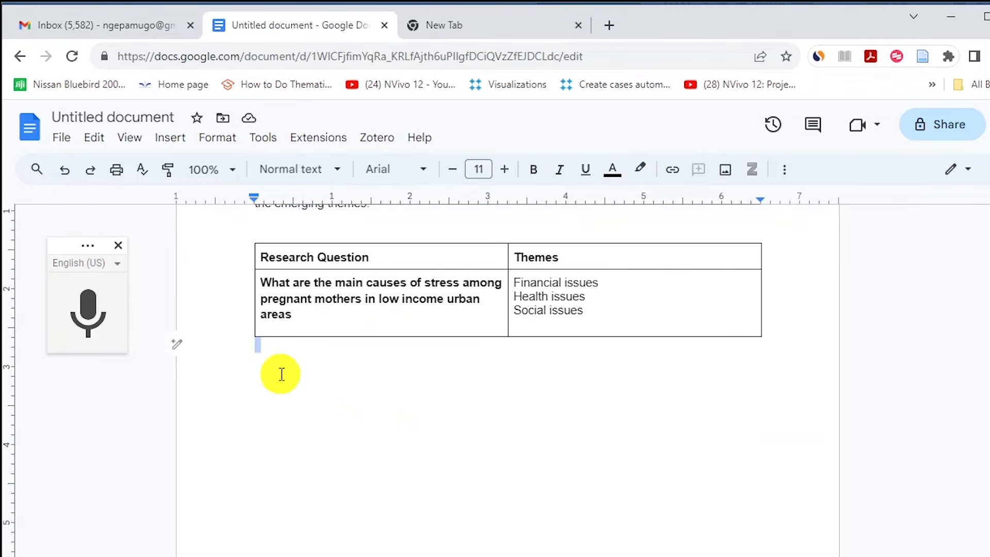
key("Return")
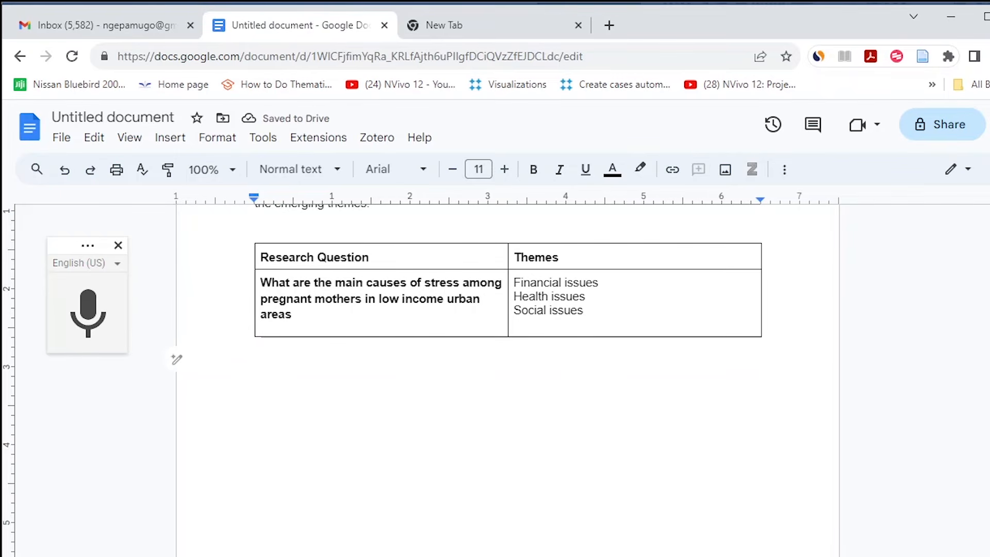
left_click_drag(603, 282, 517, 282)
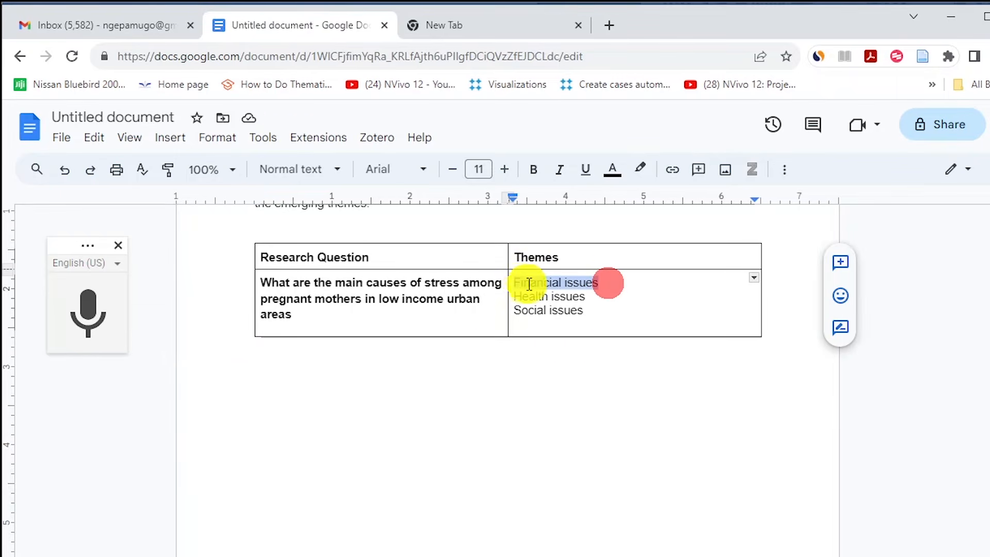
right_click(533, 297)
left_click(587, 208)
left_click(274, 364)
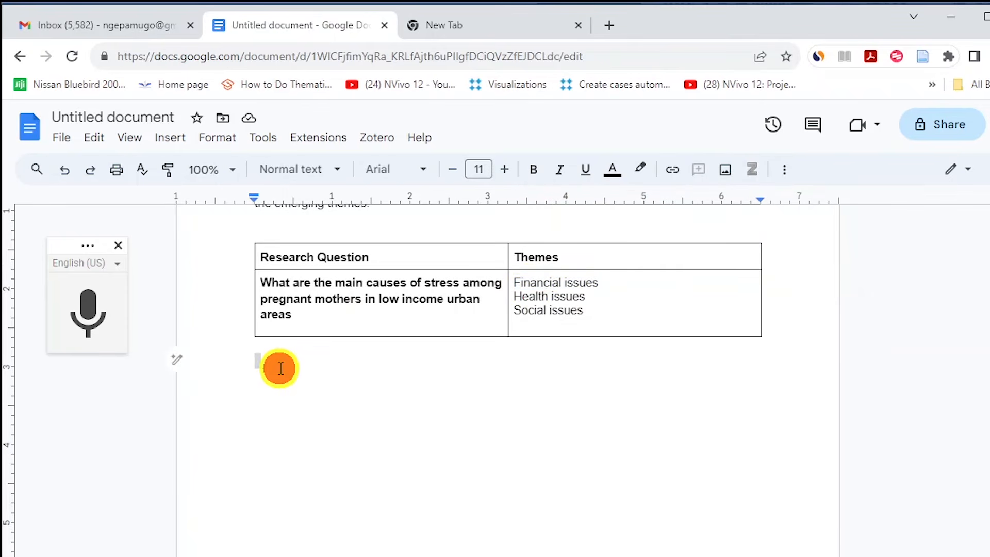
right_click(279, 368)
left_click(347, 253)
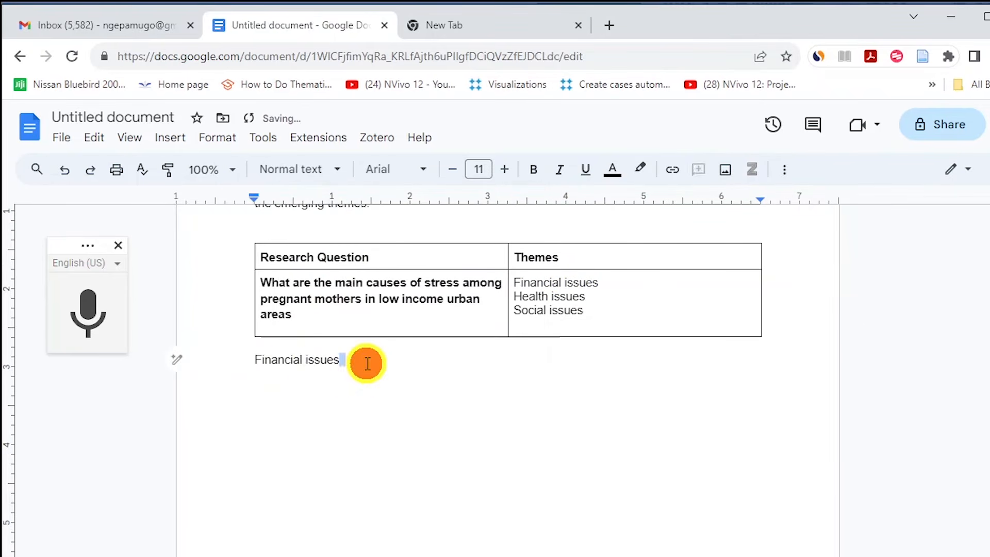
Bold the Financial issues heading below the table and start a new line beneath it.
left_click_drag(366, 361, 230, 359)
left_click(533, 169)
left_click(394, 360)
key("Return")
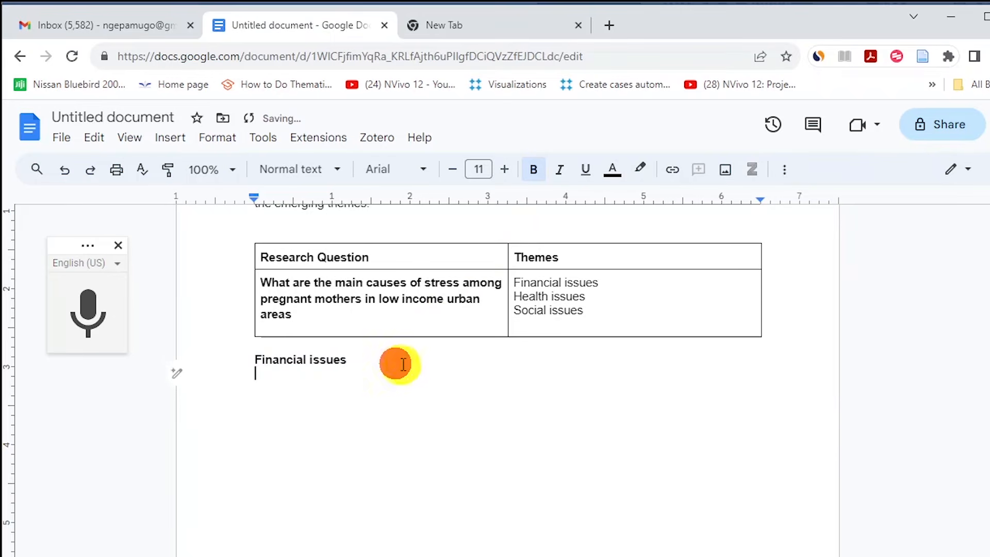
Expand Financial issues in NVivo to see its codes and dictate a Google Docs paragraph presenting joblessness as a highly highlighted financial issue.
left_click(82, 312)
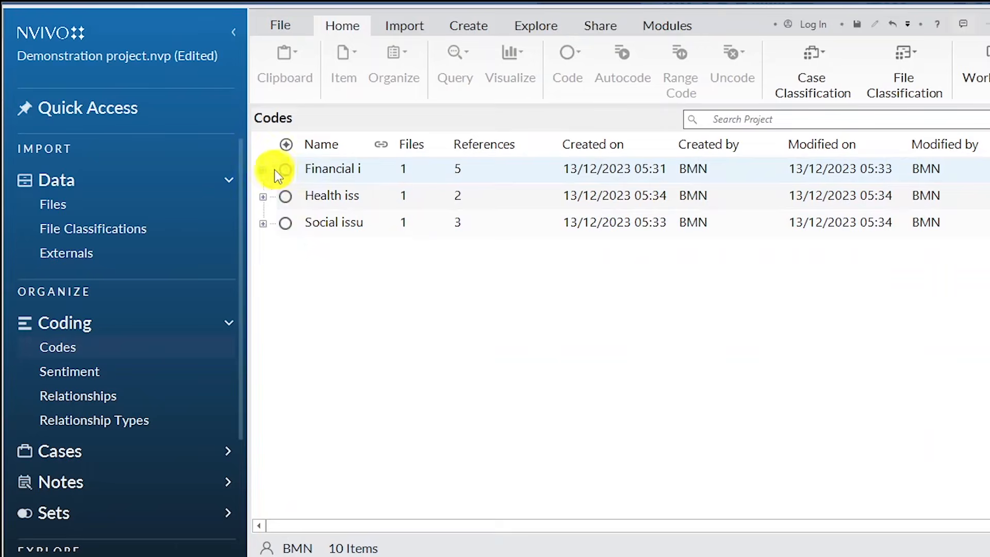
left_click(264, 170)
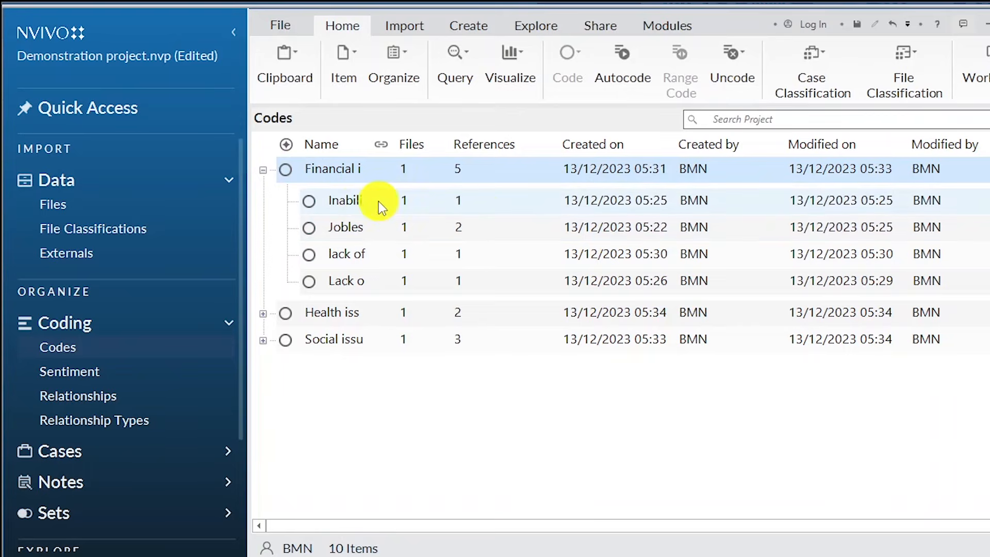
left_click(361, 200)
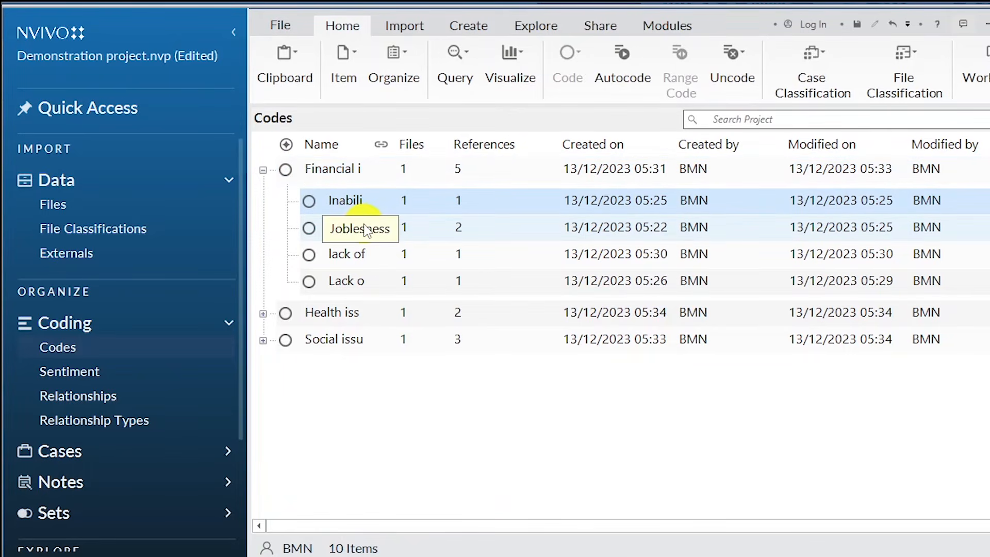
left_click(73, 318)
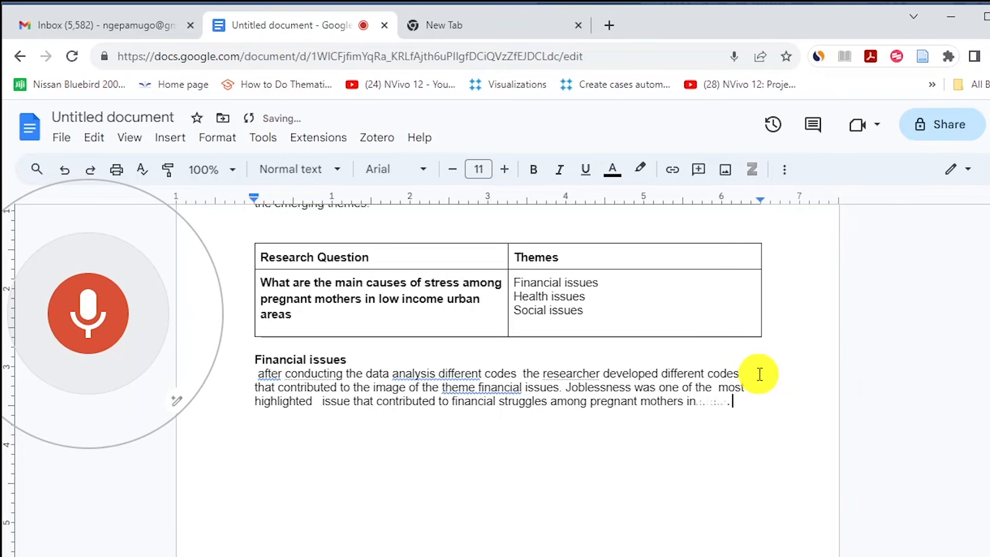
left_click(105, 304)
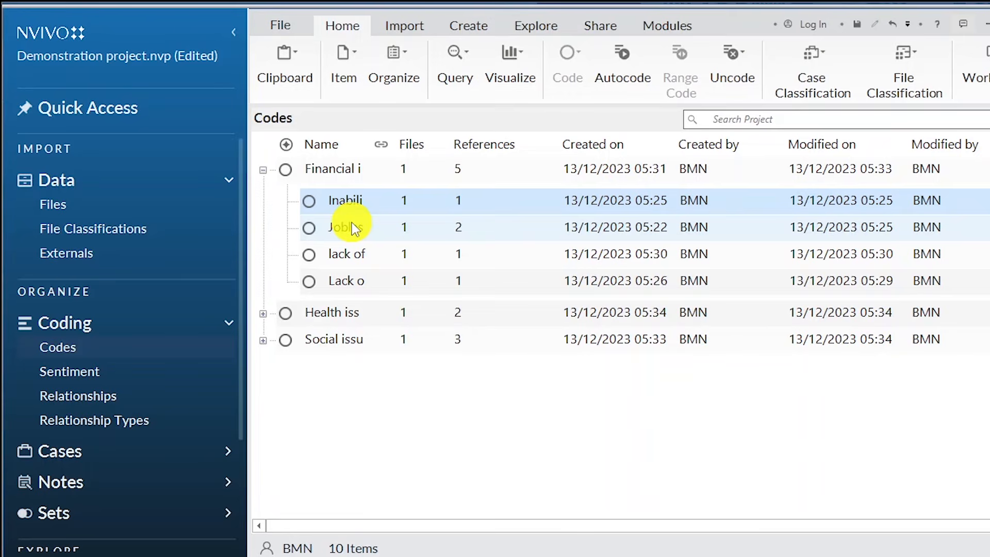
Open the Joblesness code in NVivo and copy all its references unformatted into the Google Docs document below the Financial issues paragraph.
left_click(350, 222)
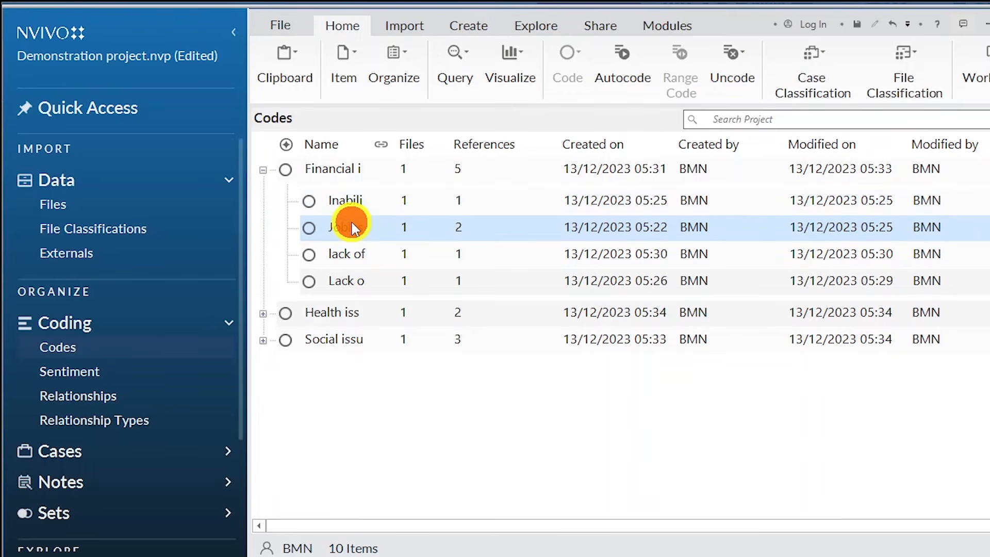
double_click(351, 222)
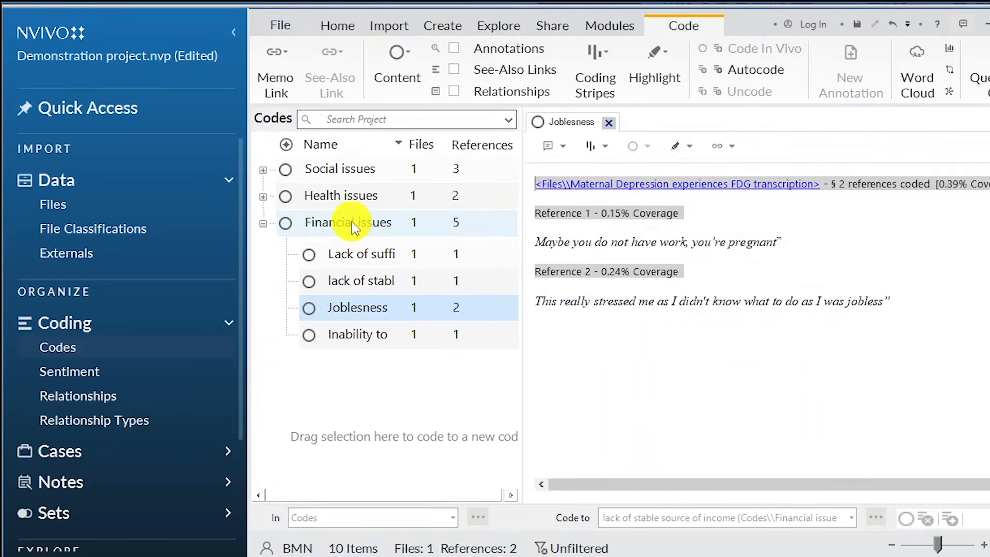
left_click(905, 311)
left_click_drag(905, 312, 570, 184)
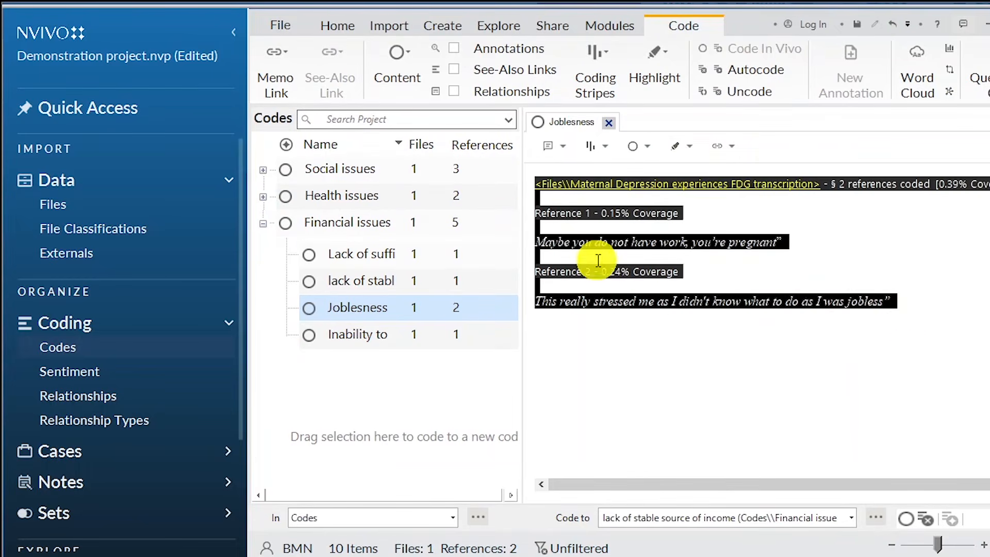
right_click(601, 239)
left_click(635, 439)
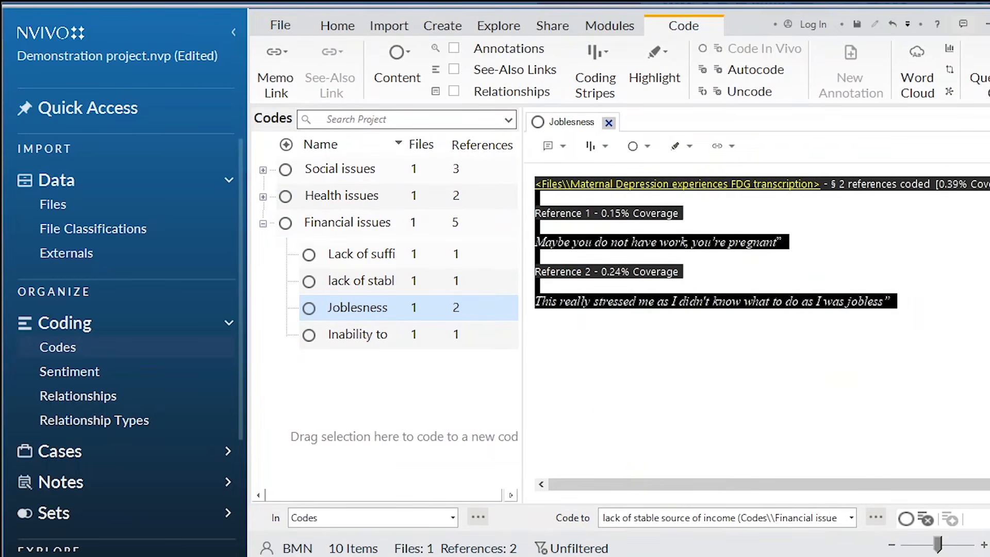
key("alt+Tab")
key("Return")
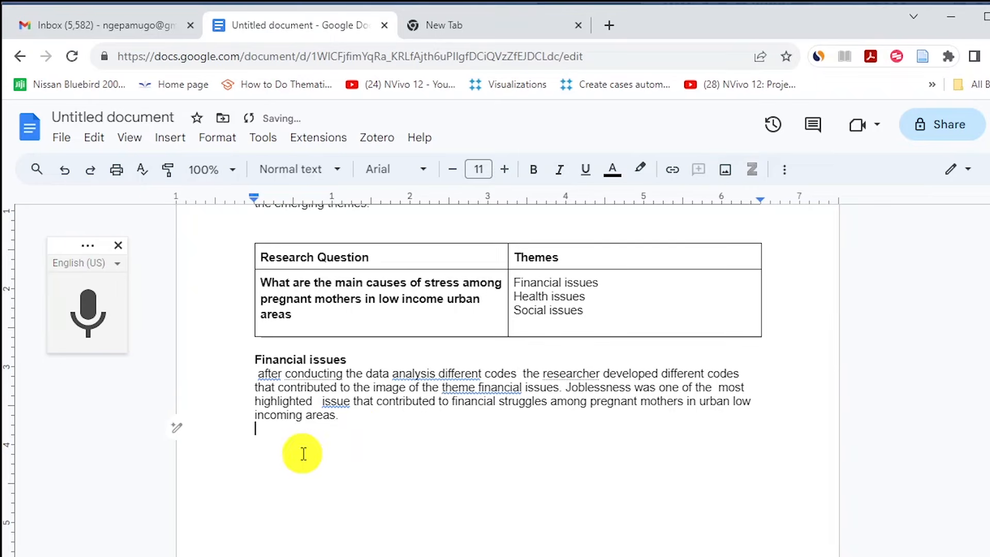
right_click(303, 452)
left_click(407, 221)
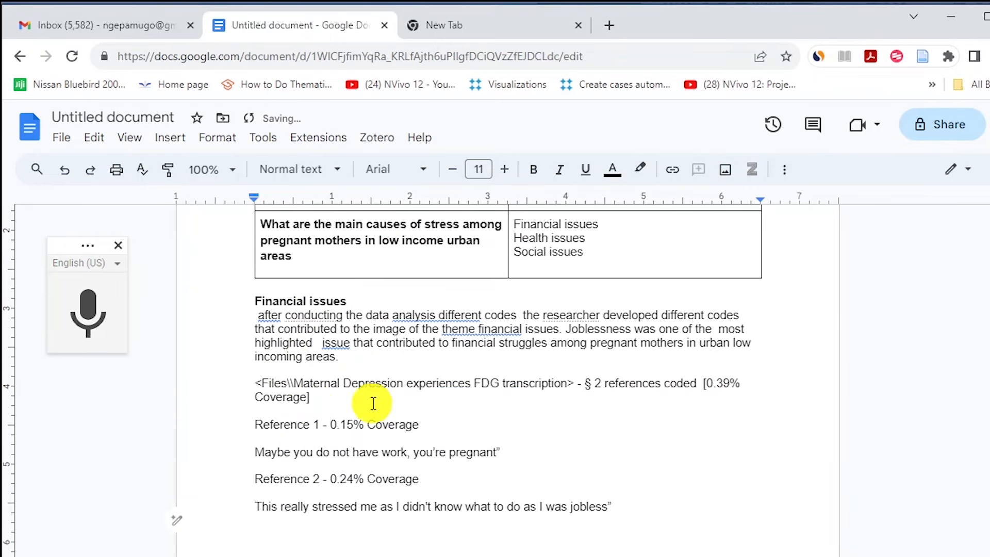
Delete the source file line and the Reference 1 and Reference 2 coverage lines from the pasted text.
left_click_drag(244, 378, 440, 422)
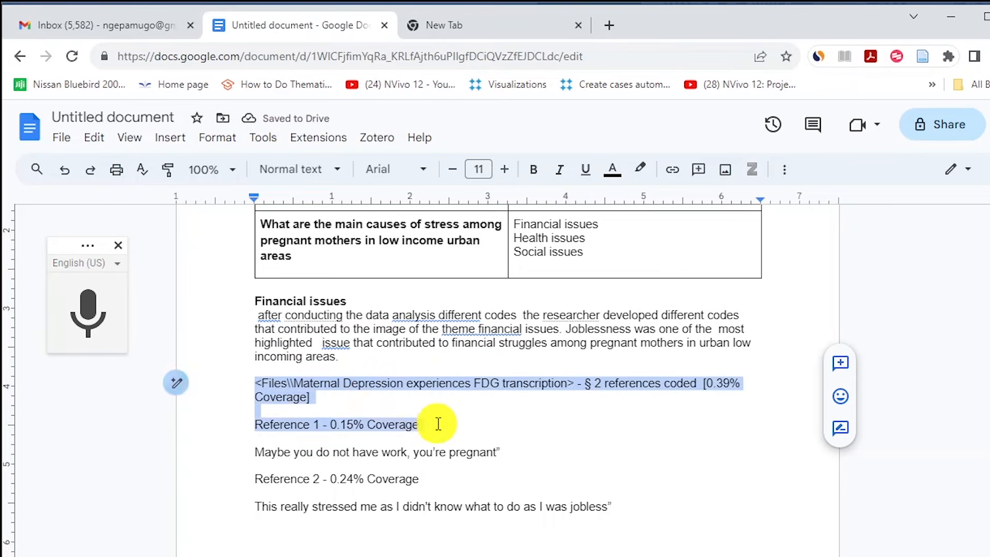
key("BackSpace")
left_click_drag(251, 422, 454, 420)
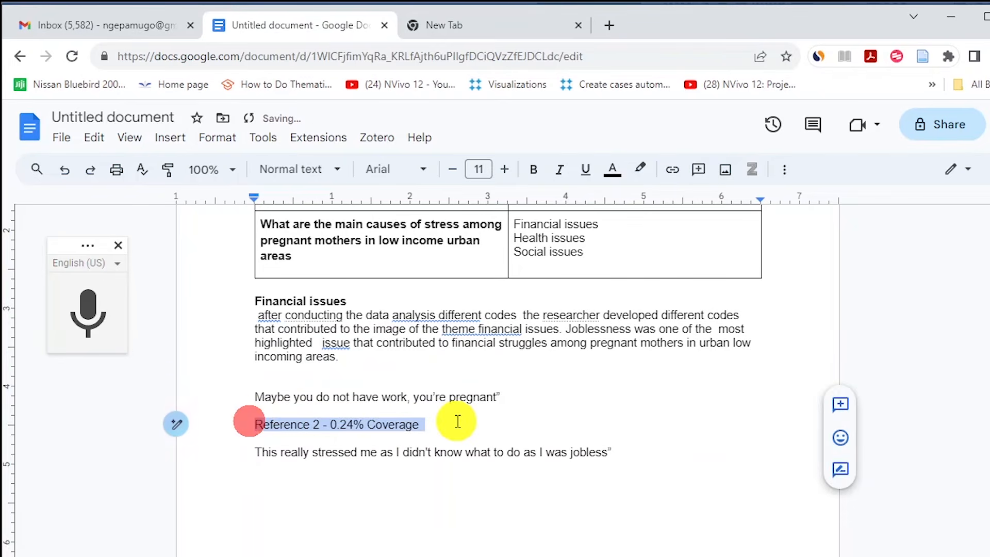
key("BackSpace")
key("BackSpace")
Italicize and indent the two joblessness quotes and remove the blank line above them.
left_click_drag(249, 395, 639, 420)
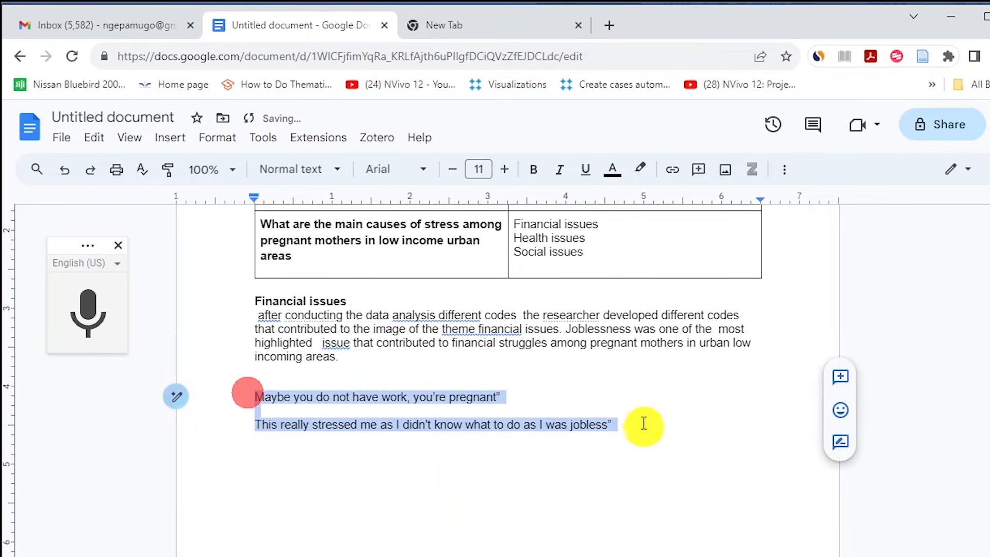
left_click(558, 170)
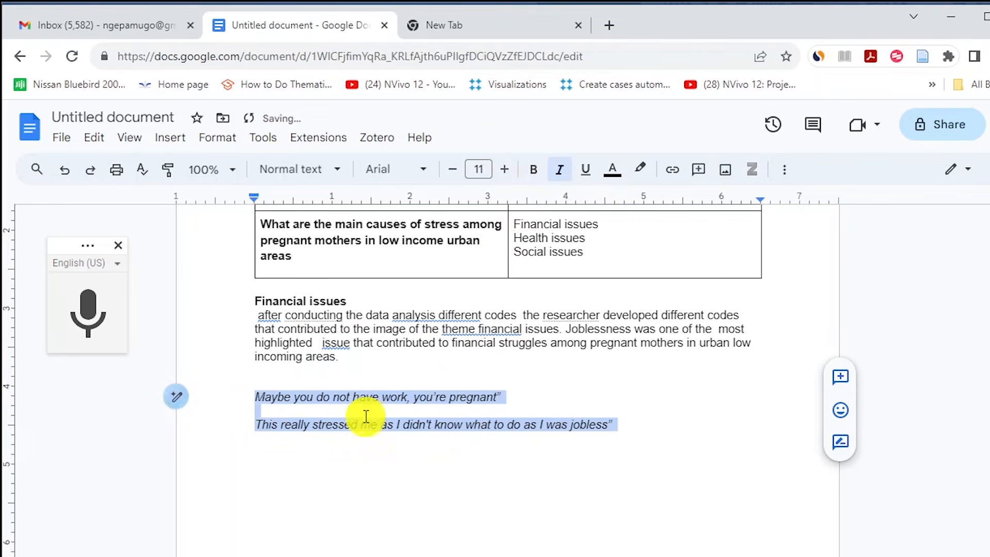
key("Tab")
double_click(311, 375)
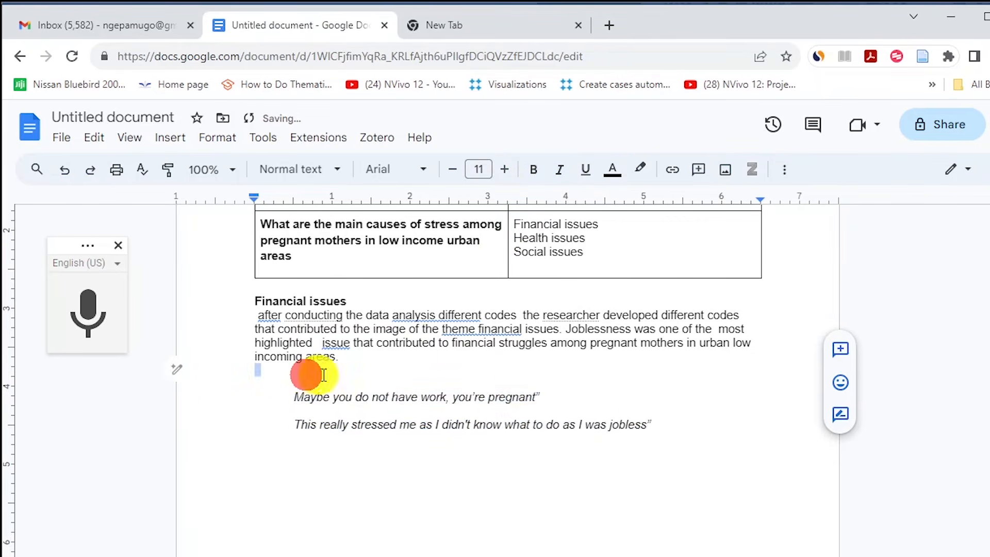
key("BackSpace")
Add an unindented line below the quotes and correct "issue" to "issues" in the Financial issues paragraph.
left_click(716, 418)
key("Return")
key("BackSpace")
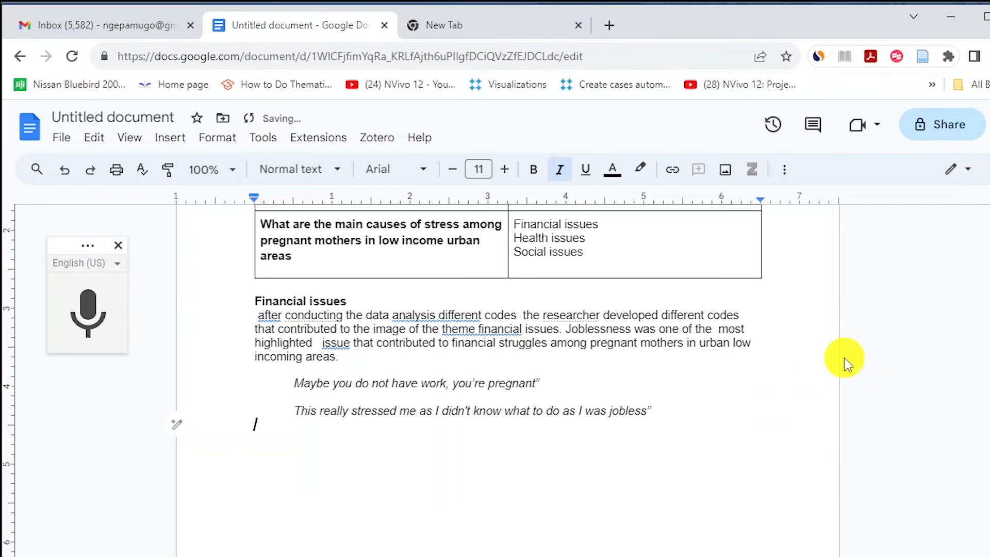
right_click(336, 344)
left_click(380, 391)
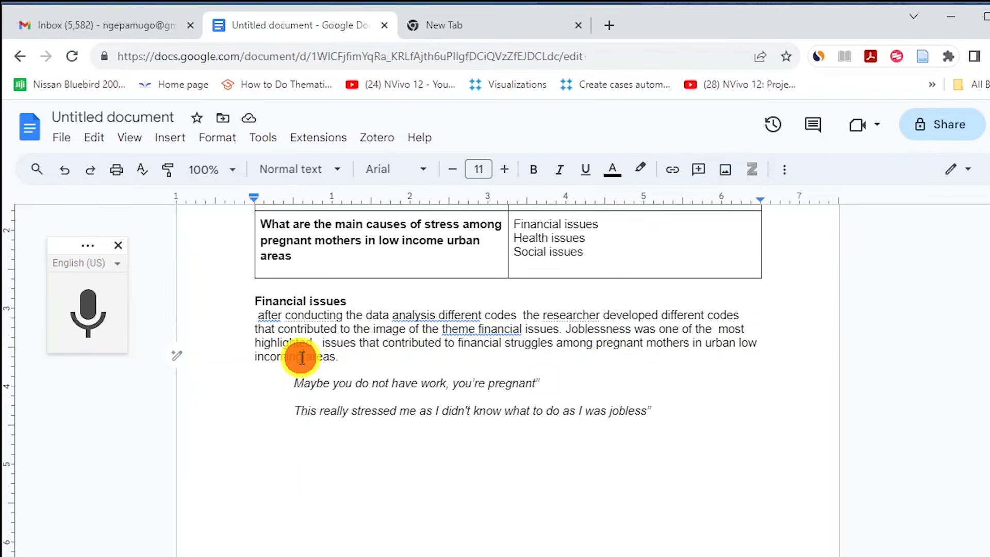
Below the quotes, dictate a sentence saying lack of a stable source of income was also a significant financial issue contributing to stress.
double_click(717, 415)
key("Return")
key("BackSpace")
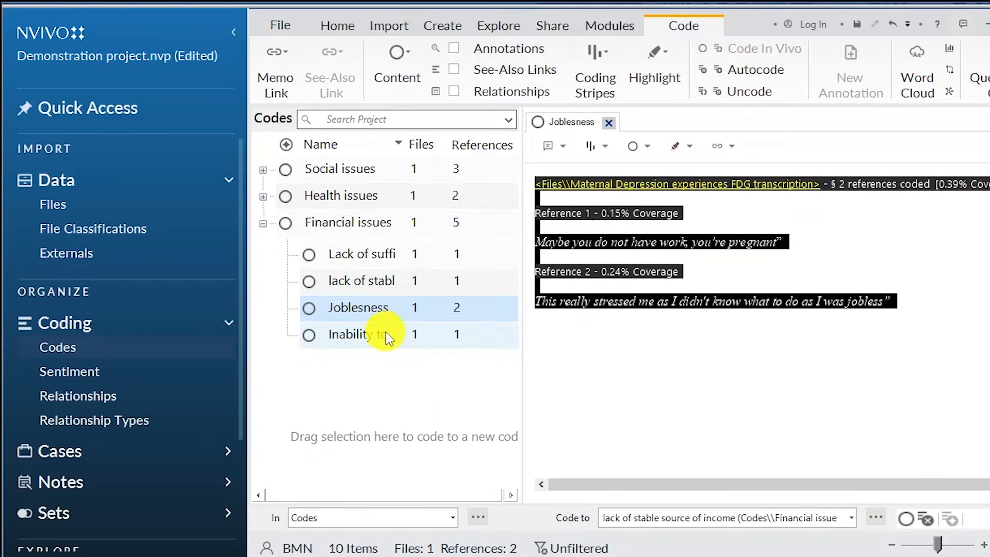
left_click(364, 281)
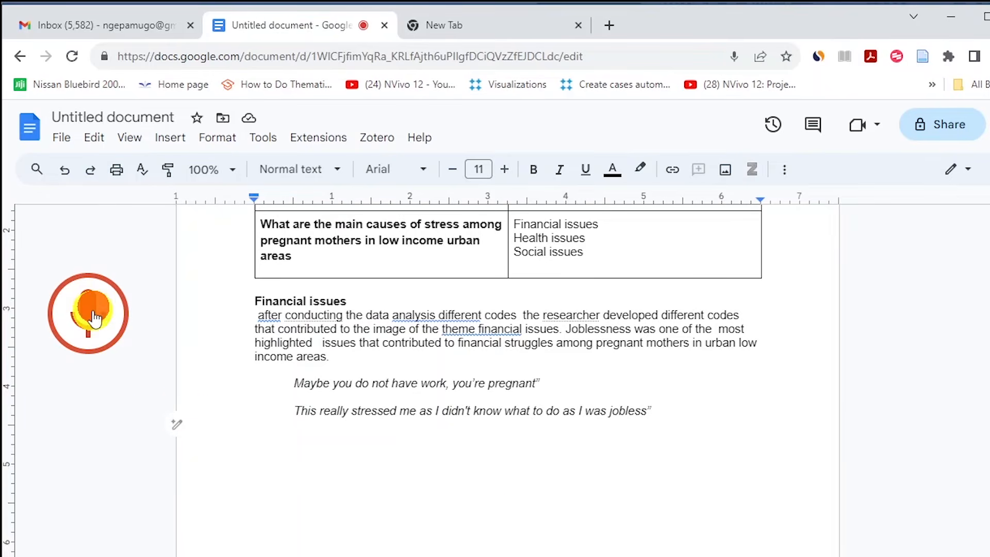
left_click(94, 318)
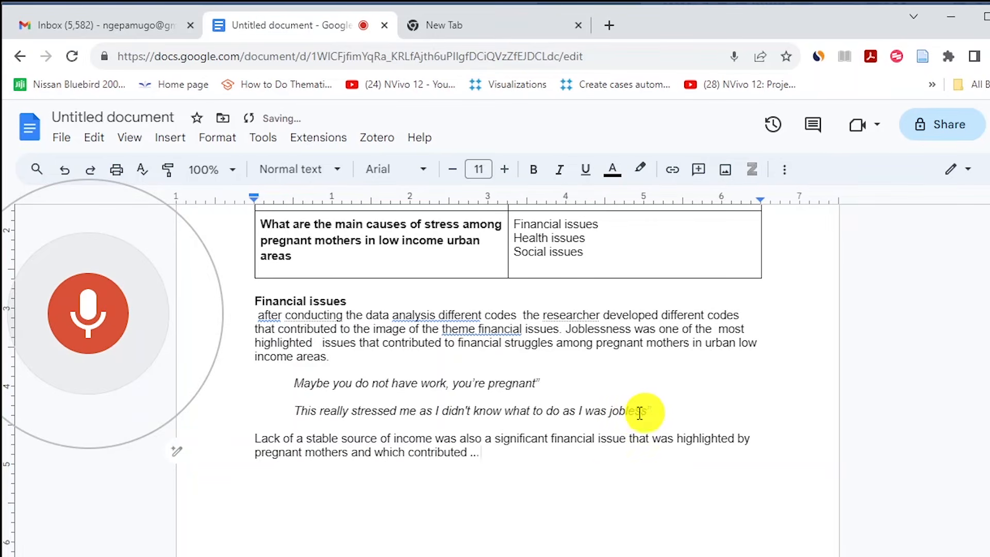
Open the lack of stable source of income code in NVivo and copy its quote unformatted into Google Docs beneath the dictated sentence.
left_click(520, 554)
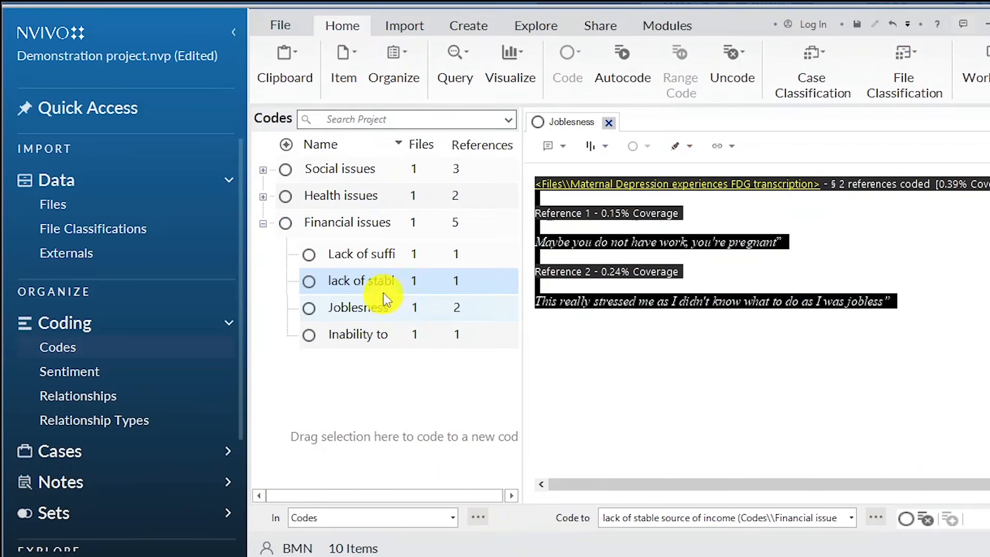
left_click(384, 279)
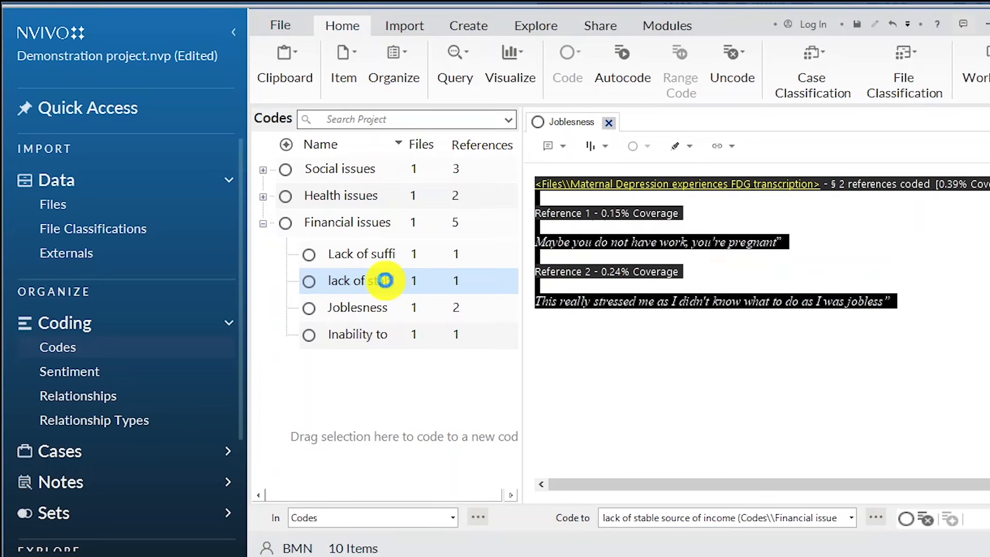
left_click_drag(740, 243, 535, 242)
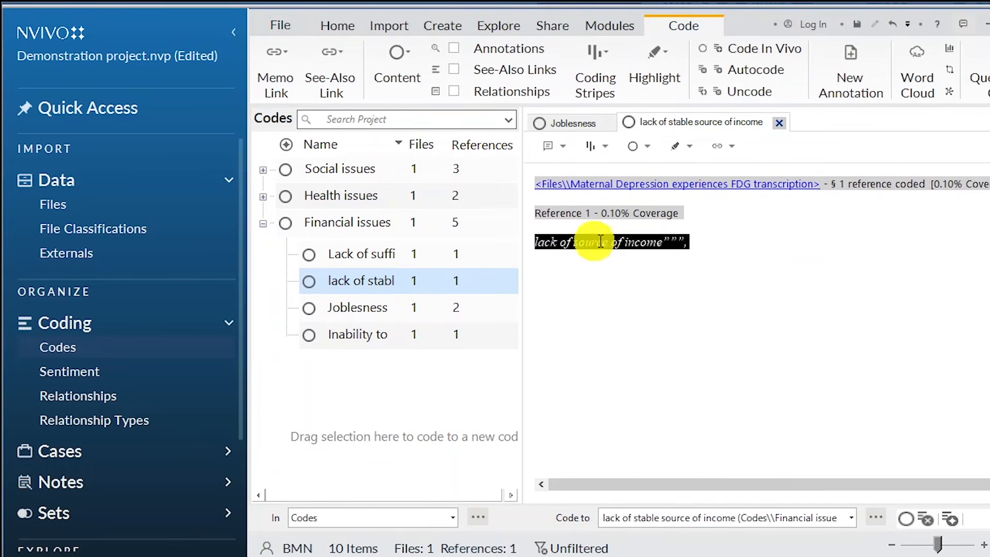
right_click(587, 242)
left_click(649, 446)
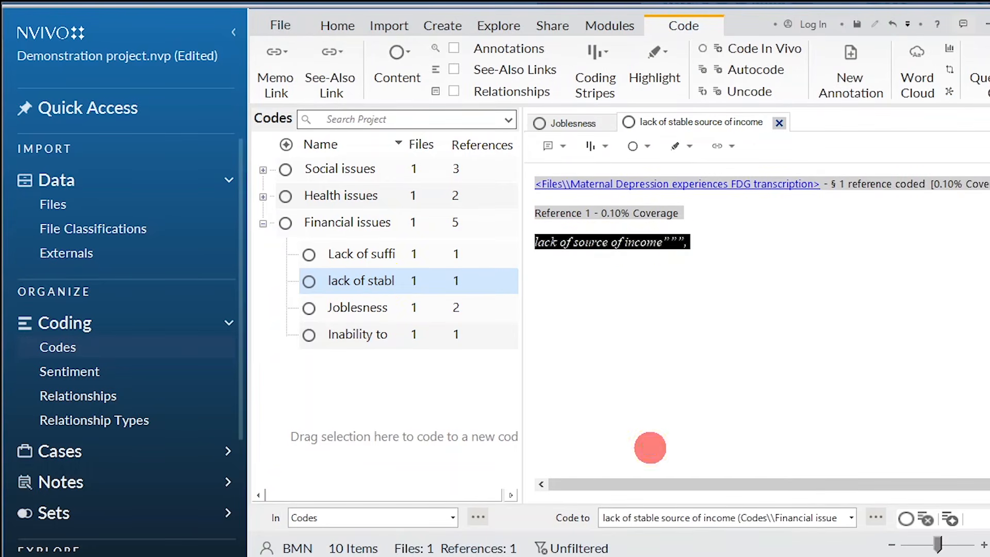
key("alt+Tab")
right_click(289, 491)
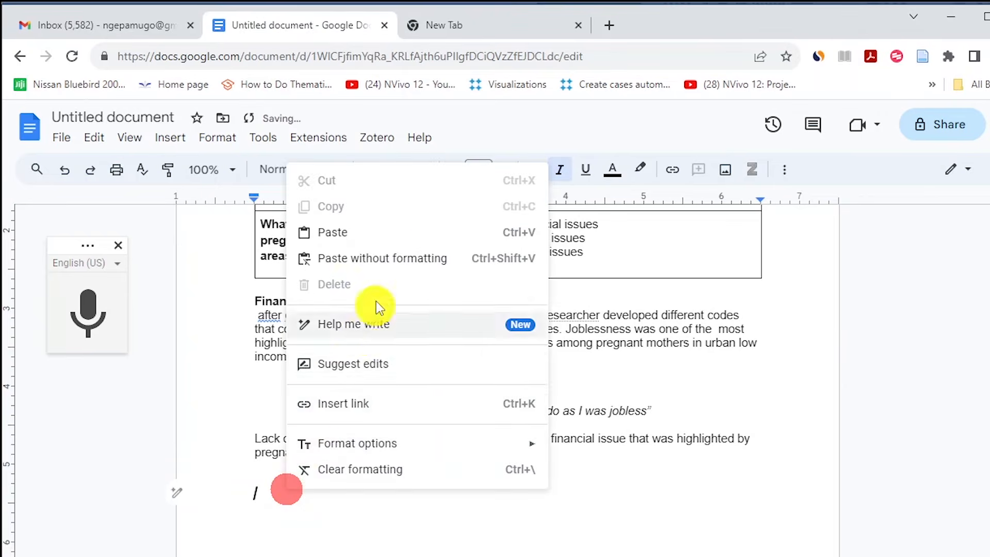
left_click(380, 258)
Remove the stray quotation marks and comma after "lack of source of income" and indent the quote.
left_click(426, 493)
left_click(250, 490)
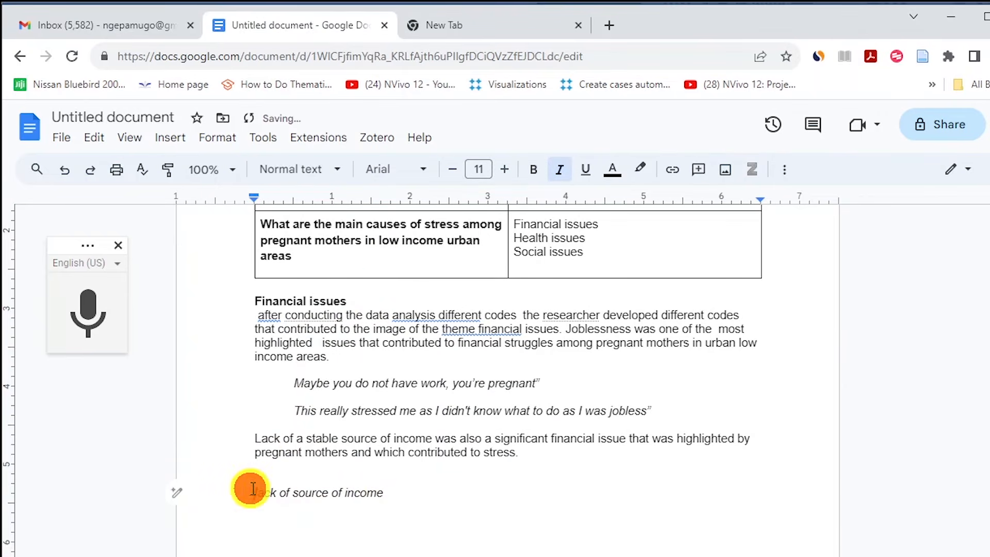
key("Tab")
Review the write-up from the research question introduction through the themes table to the Financial issues findings.
scroll(490, 490, "up", 3)
scroll(474, 426, "down", 3)
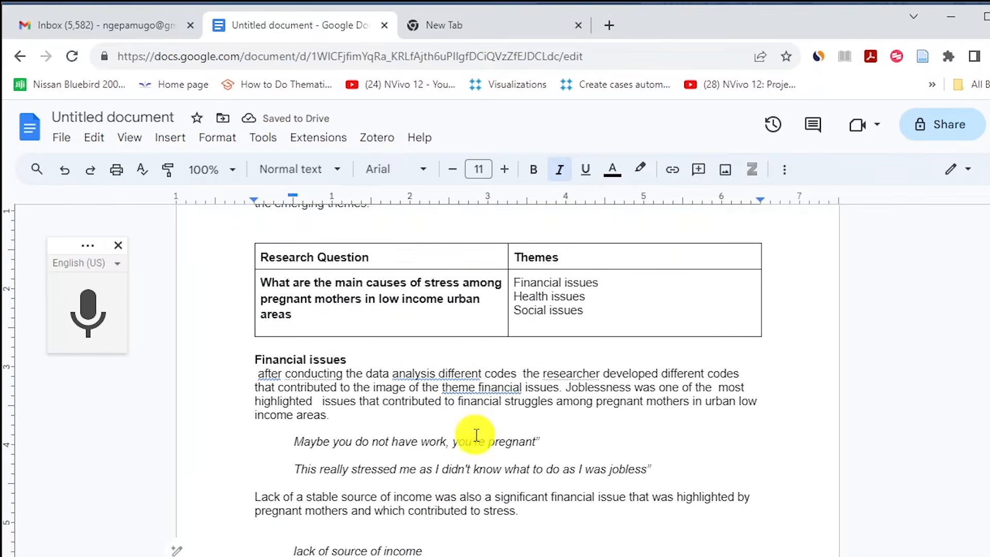
scroll(474, 439, "up", 3)
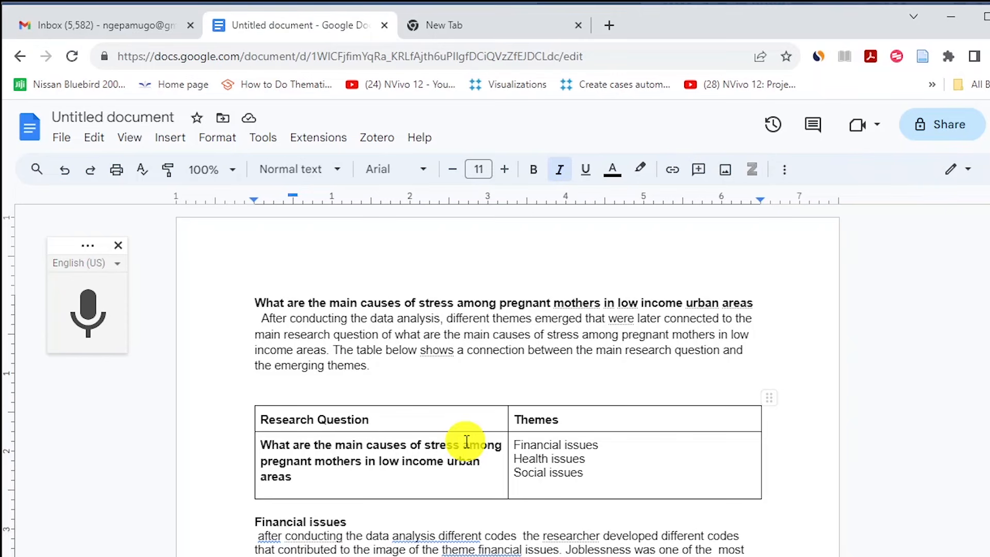
left_click(569, 448)
scroll(567, 447, "down", 3)
scroll(436, 393, "up", 3)
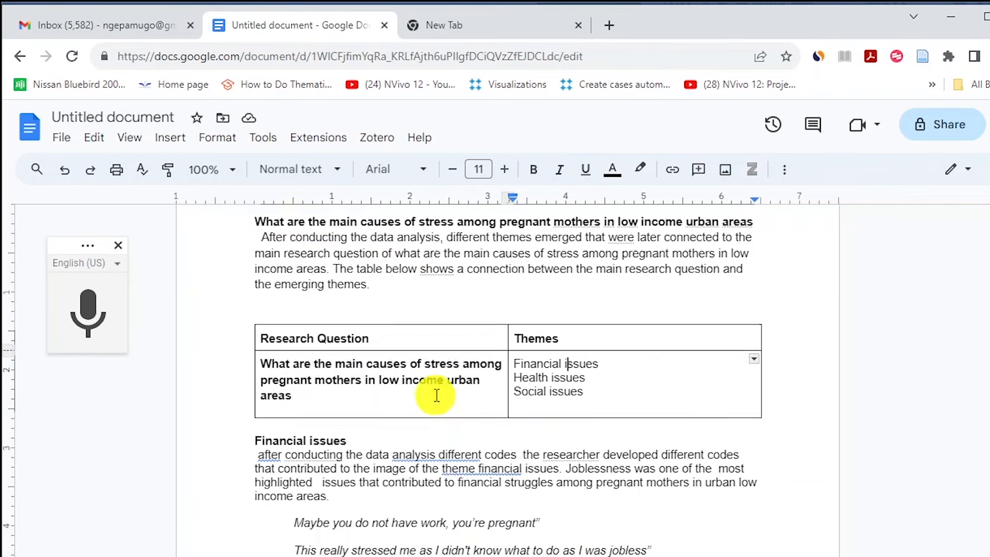
left_click_drag(254, 322, 404, 377)
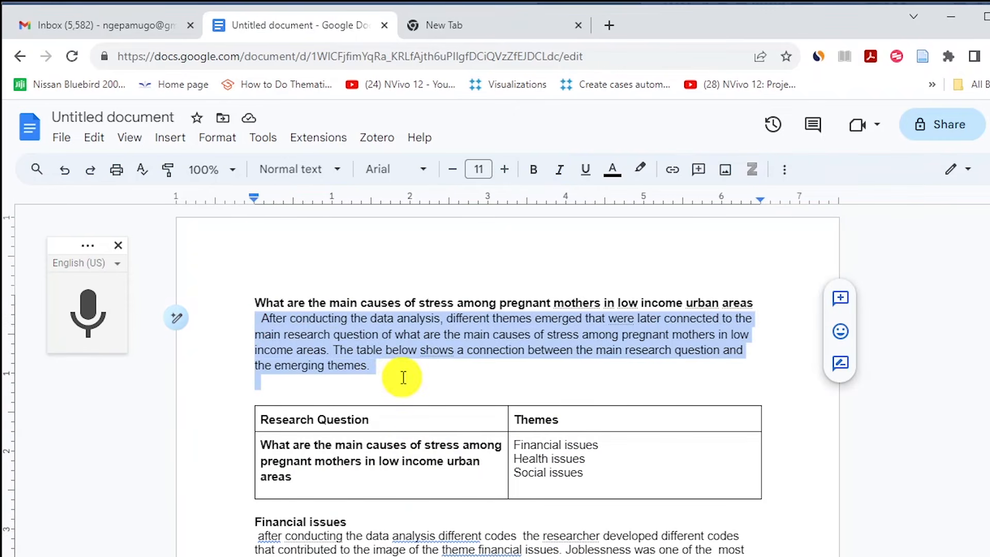
scroll(401, 377, "down", 3)
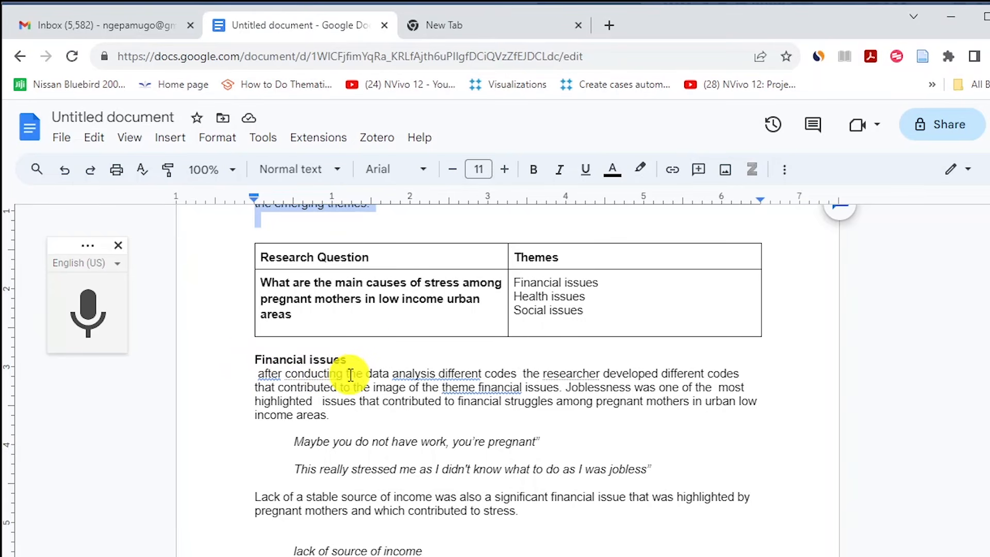
In the Financial issues paragraph, capitalise "After" and reword the opening to "data analysis among the different transcripts".
right_click(269, 372)
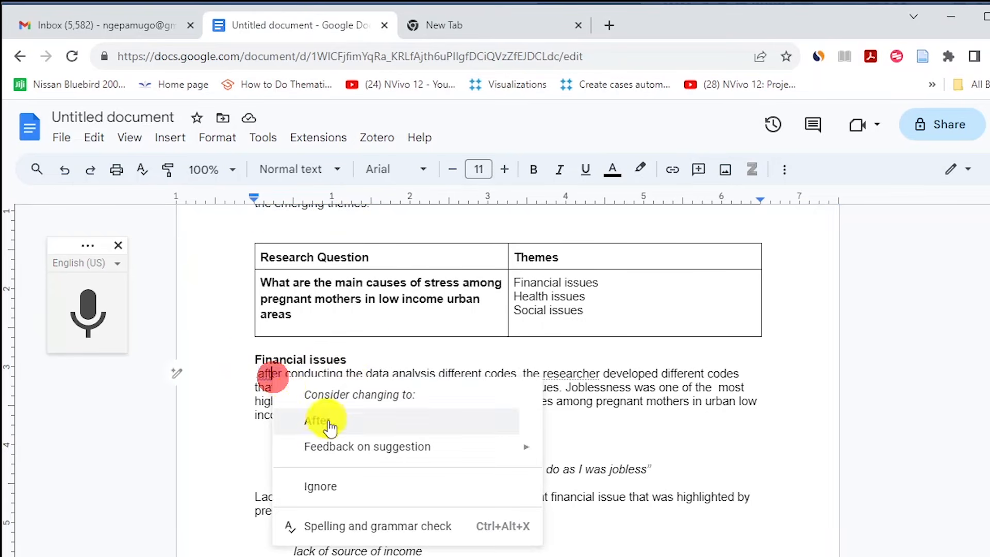
left_click(333, 421)
right_click(454, 372)
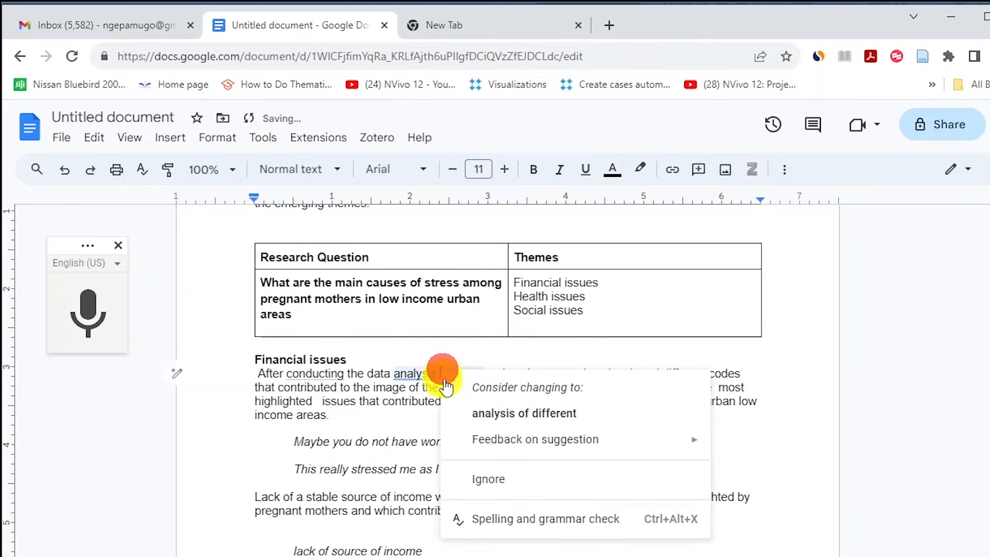
left_click(503, 409)
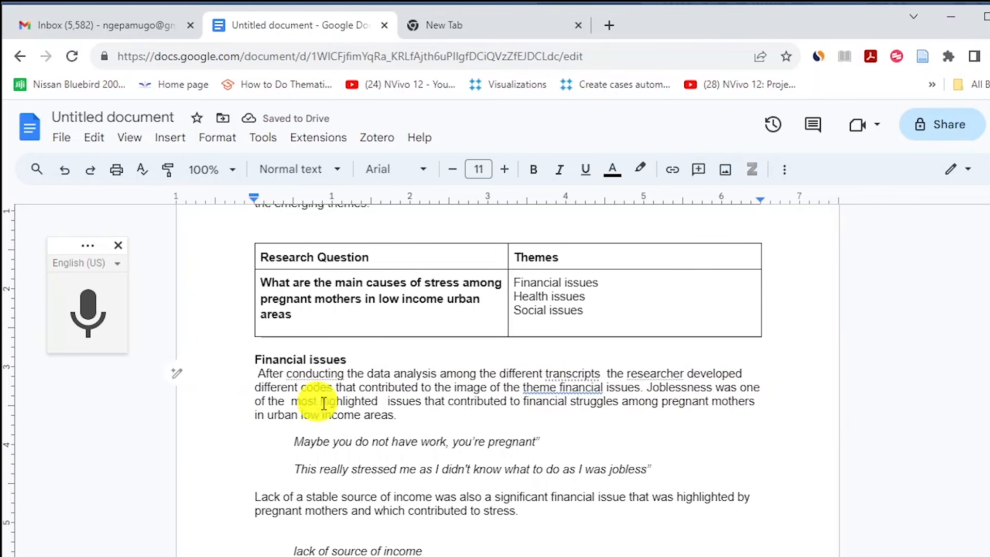
Replace "image" with "emergence" in the Financial issues paragraph and correct "theme financial" to "theme of financial".
double_click(488, 385)
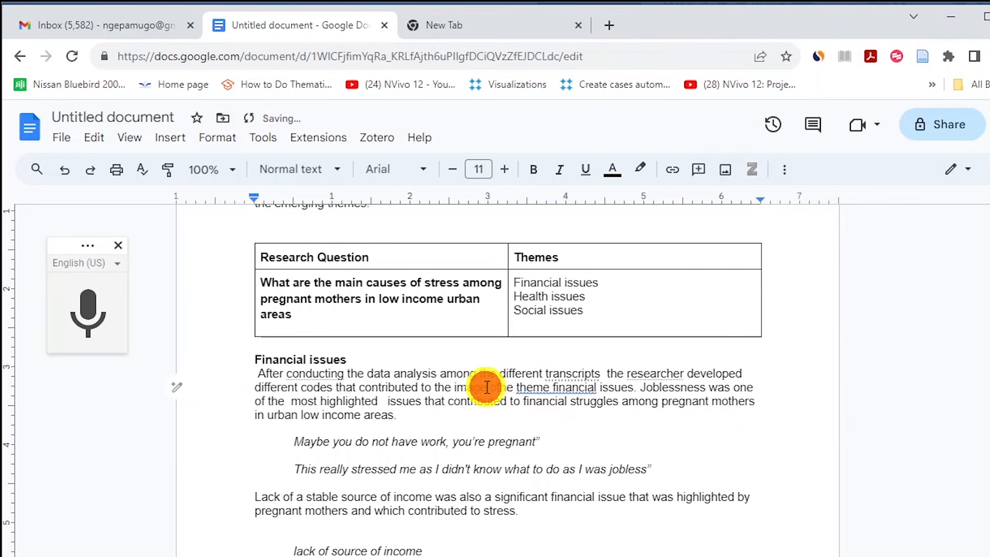
key("BackSpace")
type("emergen")
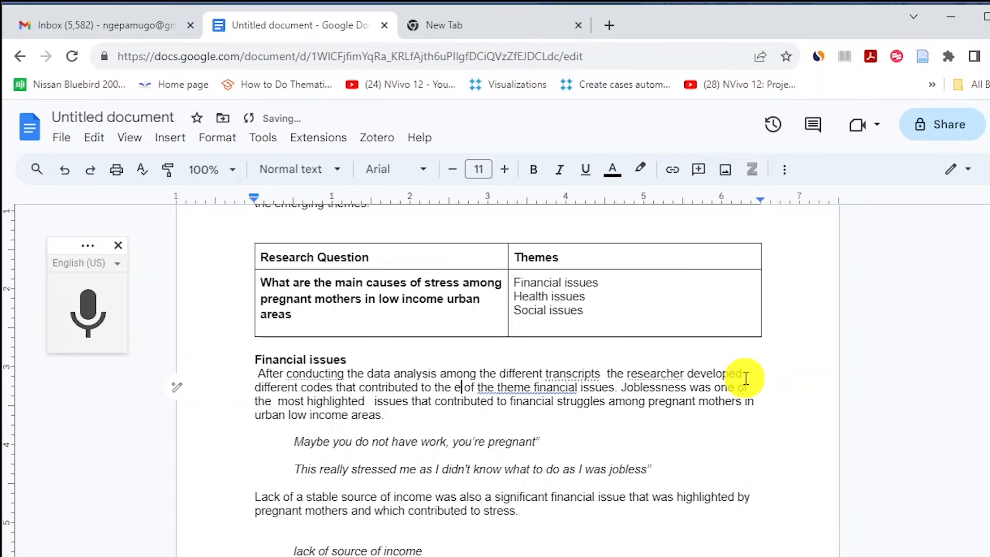
type("ce")
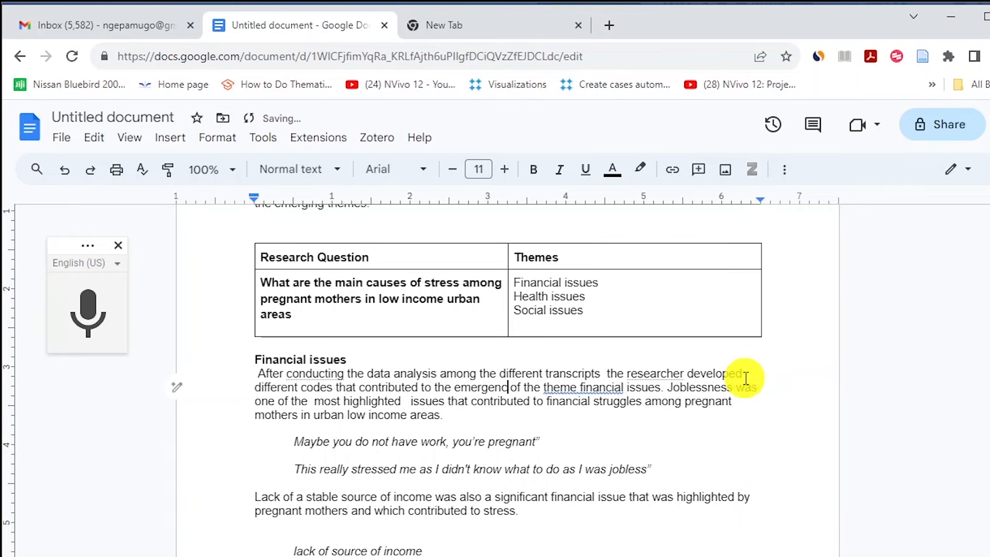
right_click(593, 388)
left_click(646, 431)
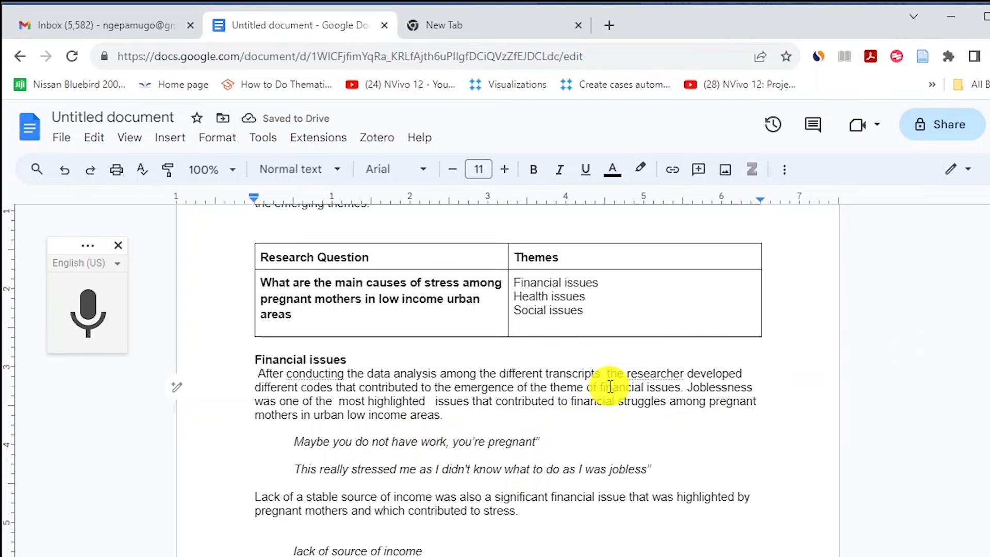
scroll(515, 443, "down", 2)
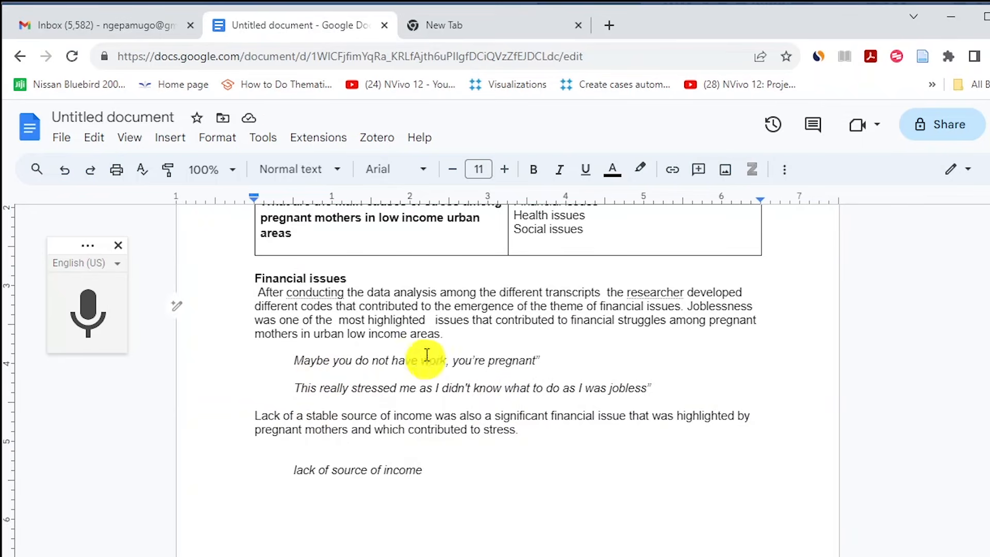
Switch to NVivo and check the codes listed under the Financial issues theme.
key("alt+Tab")
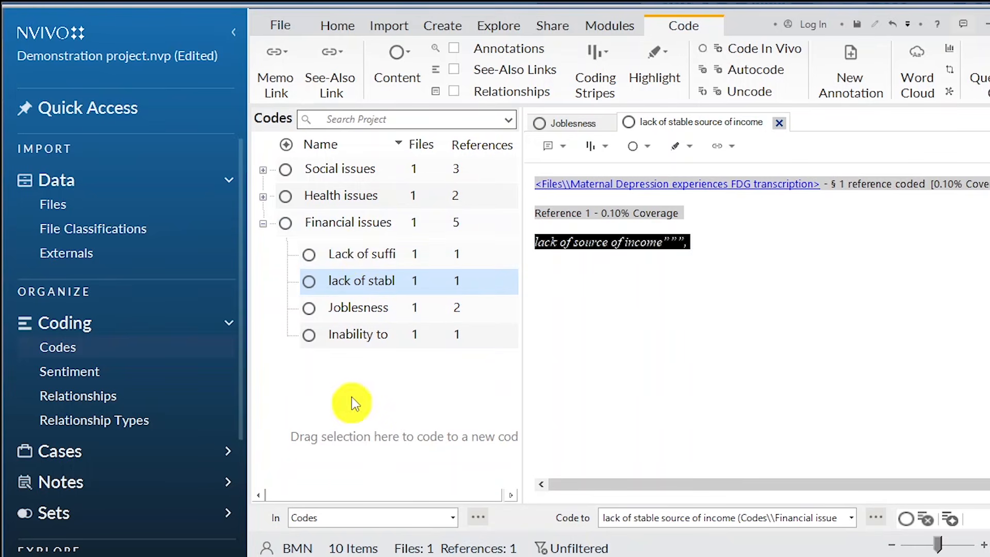
left_click(350, 227)
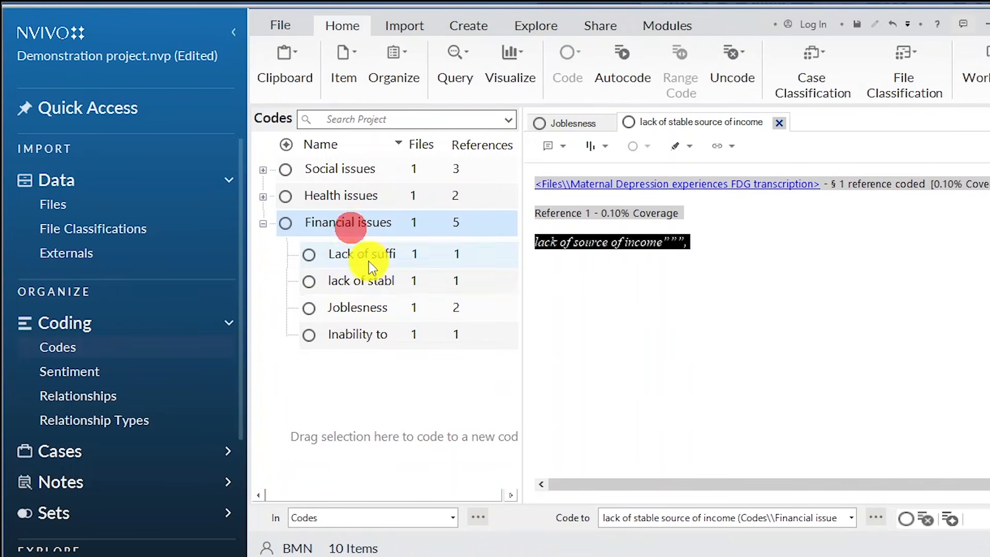
left_click(983, 27)
In Google Docs, insert the image file 1 from the Nvivo Free Training for Beginners folder below the "lack of source of income" quote.
scroll(376, 453, "down", 3)
left_click(502, 393)
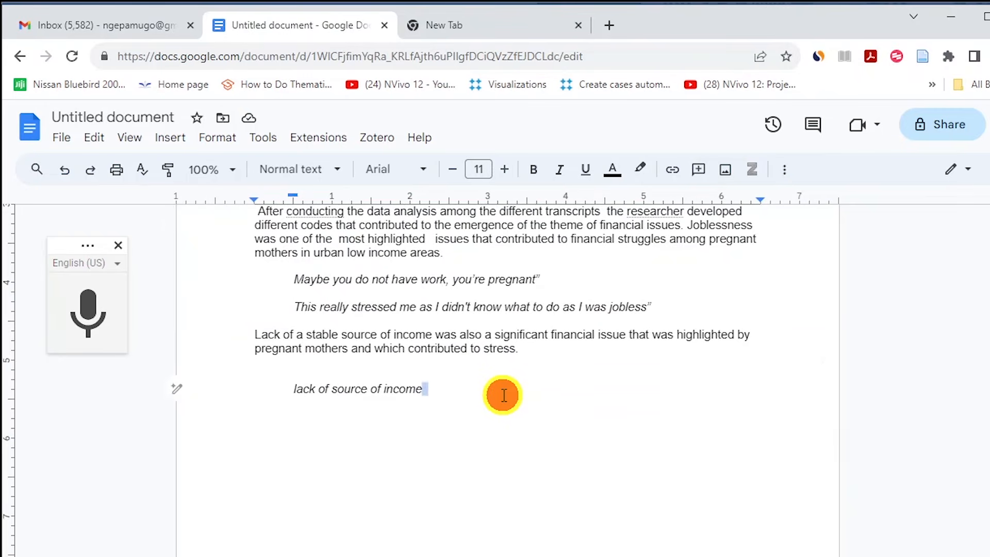
key("Return")
key("Return")
key("alt+Tab")
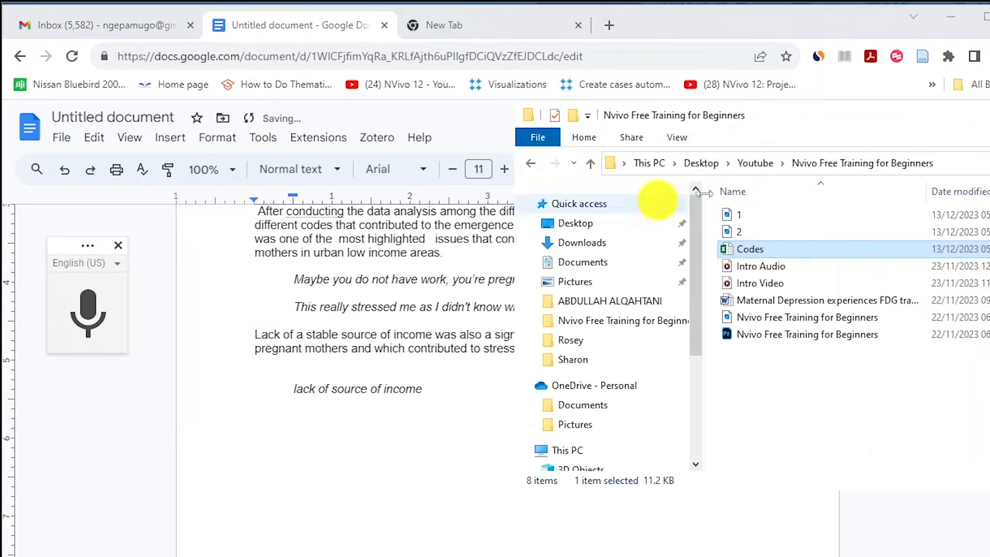
left_click(753, 212)
left_click_drag(754, 215, 390, 462)
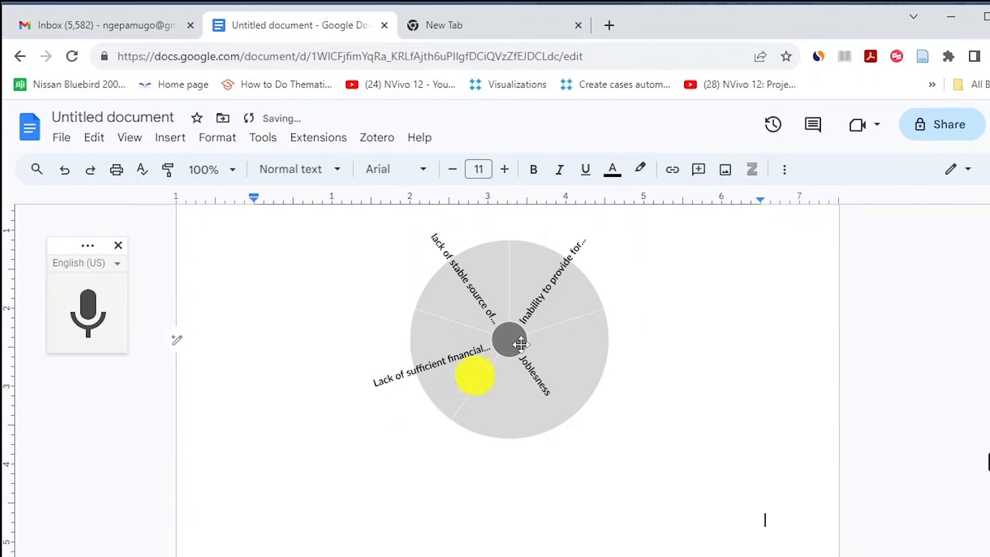
Shrink the inserted financial issues chart to about 3.7 inches wide and centre it on the page.
left_click(436, 406)
left_click_drag(763, 286, 626, 459)
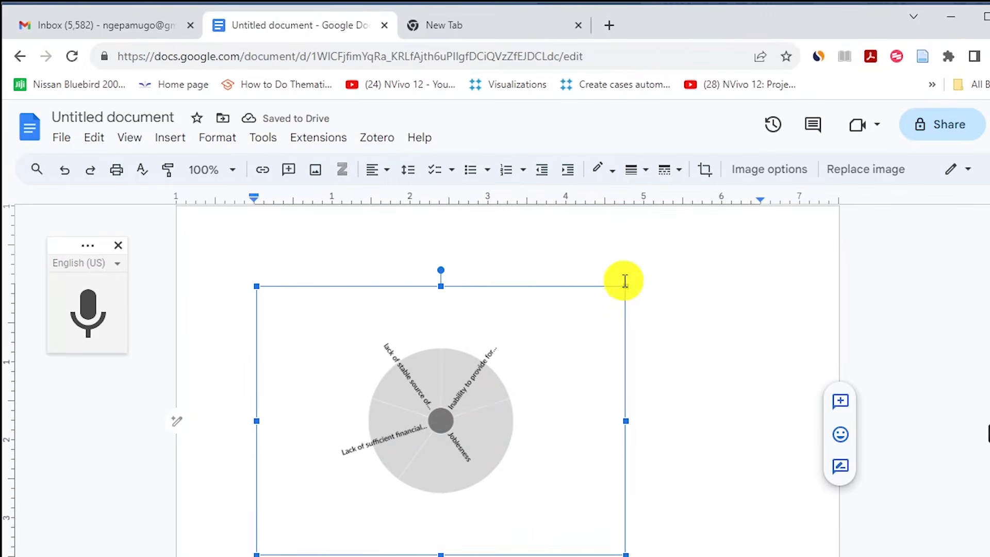
left_click_drag(625, 285, 517, 344)
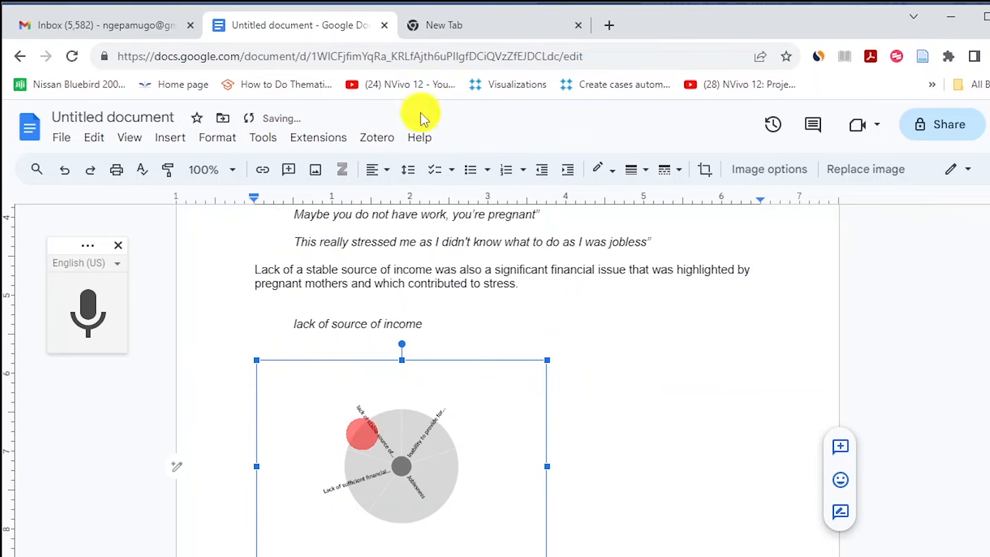
left_click(385, 170)
left_click(399, 197)
Add a new line below the chart and insert the image file 2 from the training folder into the document.
left_click(703, 459)
key("Return")
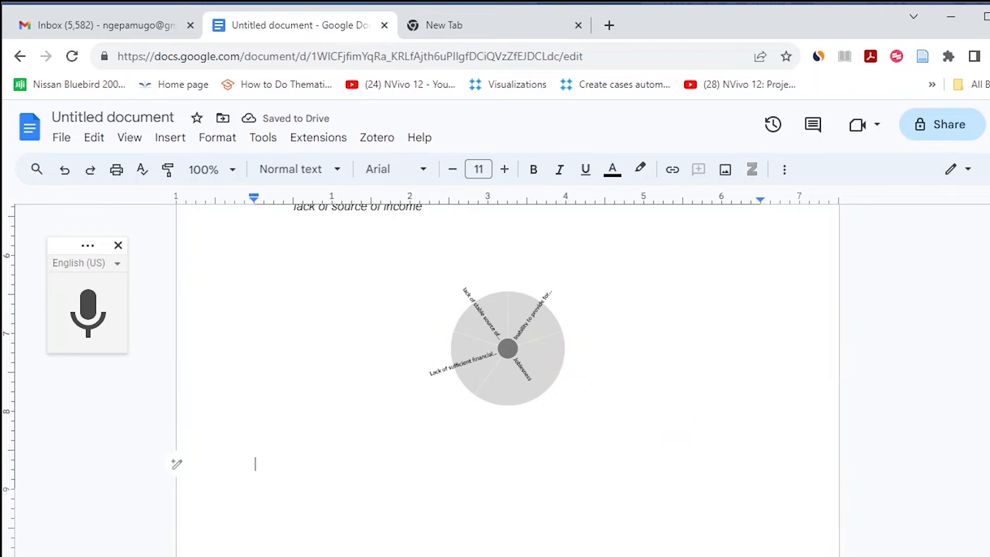
key("alt+Tab")
left_click(751, 228)
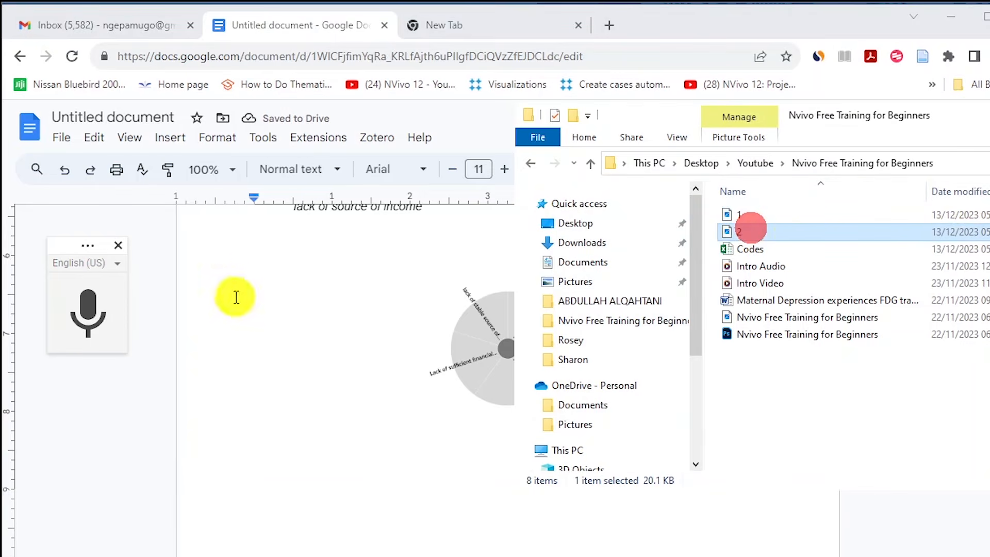
left_click_drag(735, 228, 338, 447)
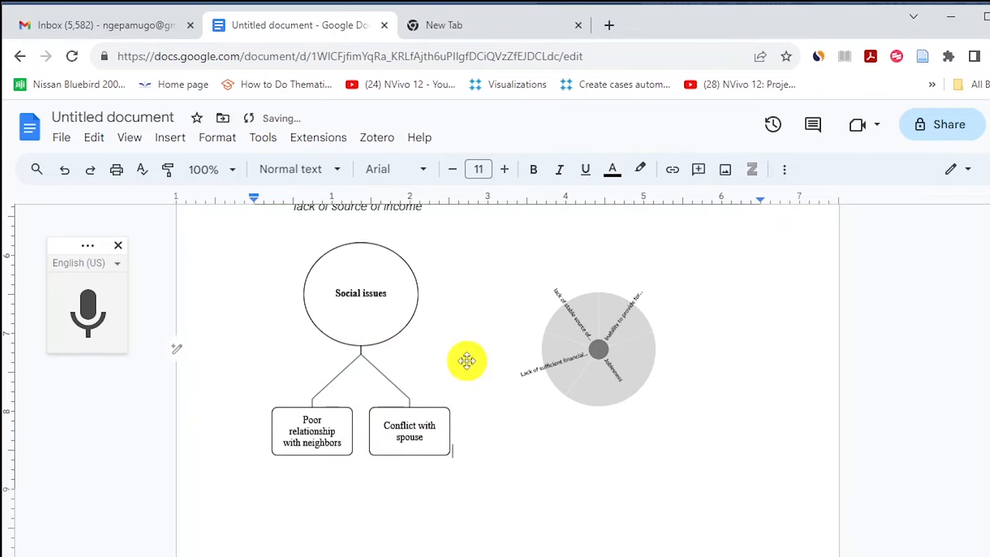